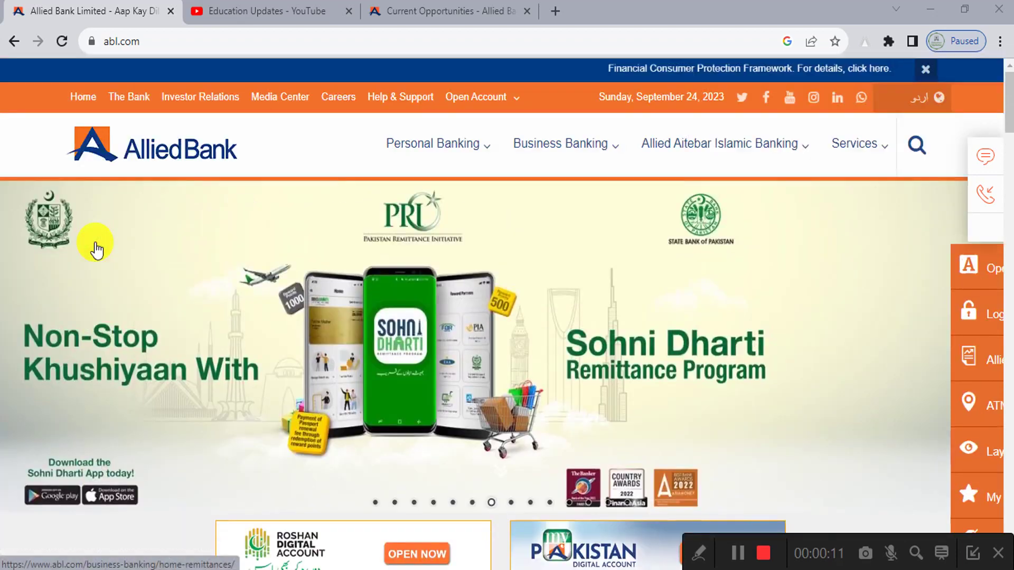
Step: Scroll through the Education Updates channel's latest videos, then bring up the internship poster image
scroll(96, 248, down, 1)
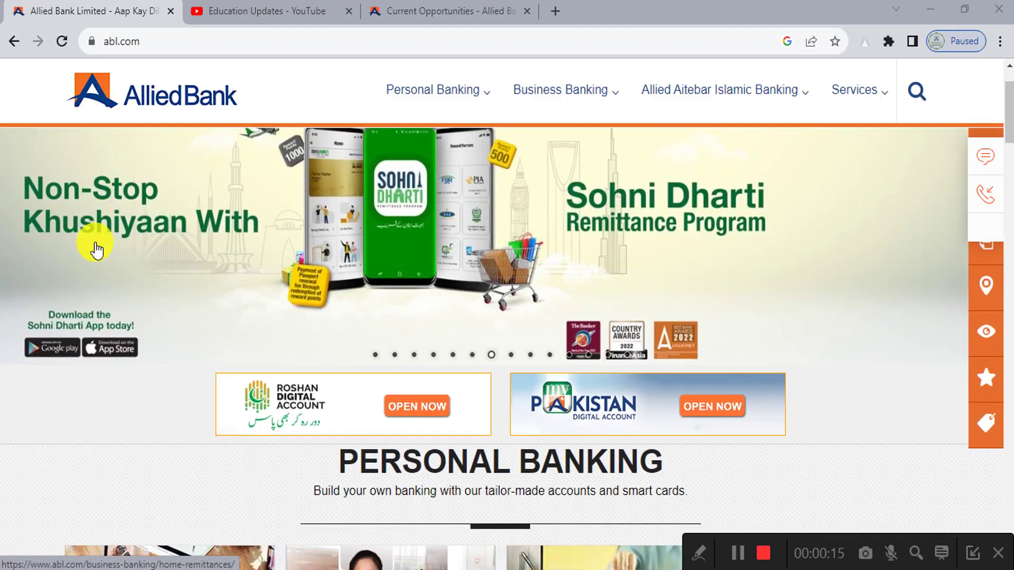
scroll(96, 248, up, 3)
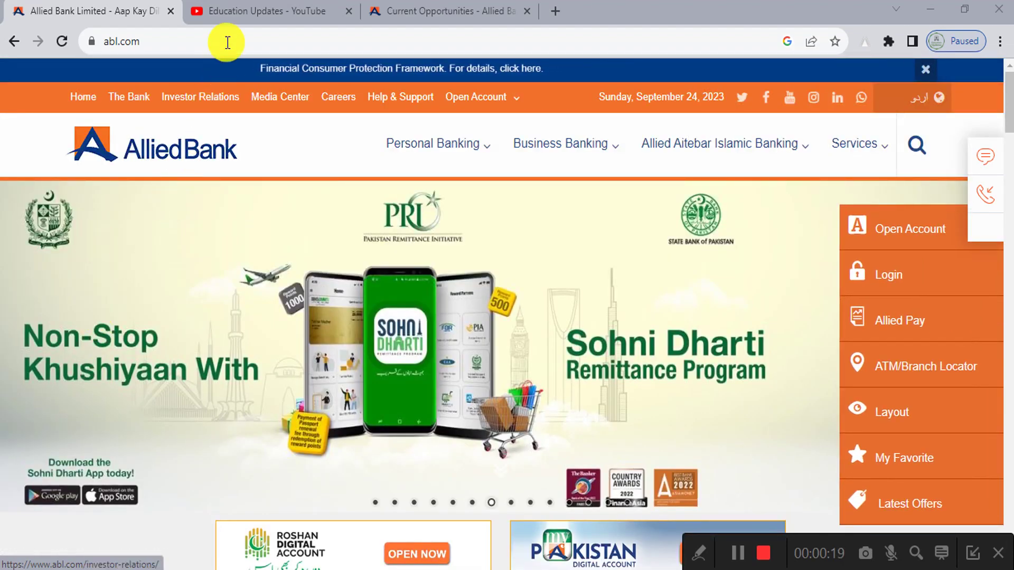
click(228, 12)
scroll(106, 329, down, 1)
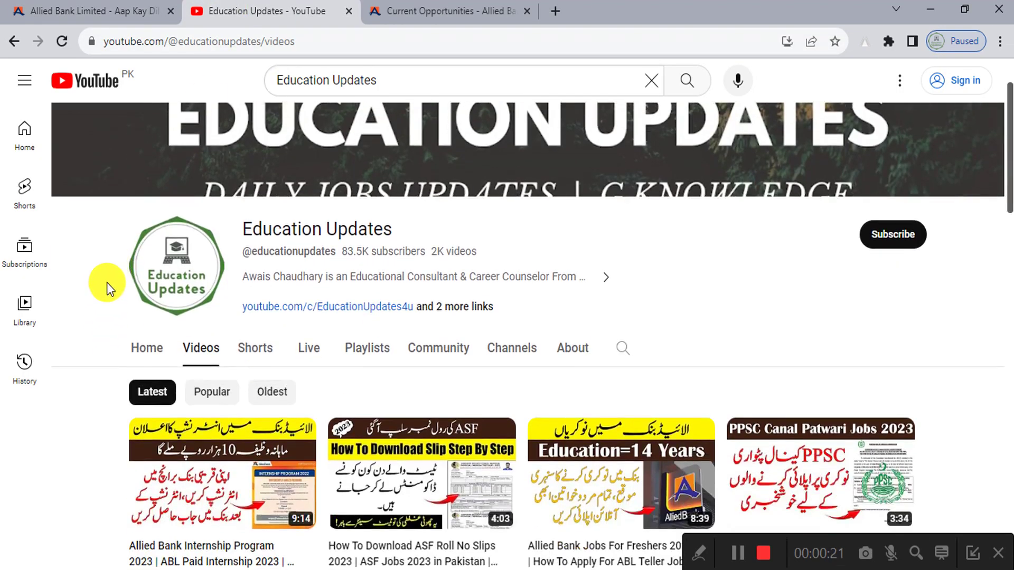
scroll(107, 283, up, 4)
scroll(107, 283, down, 4)
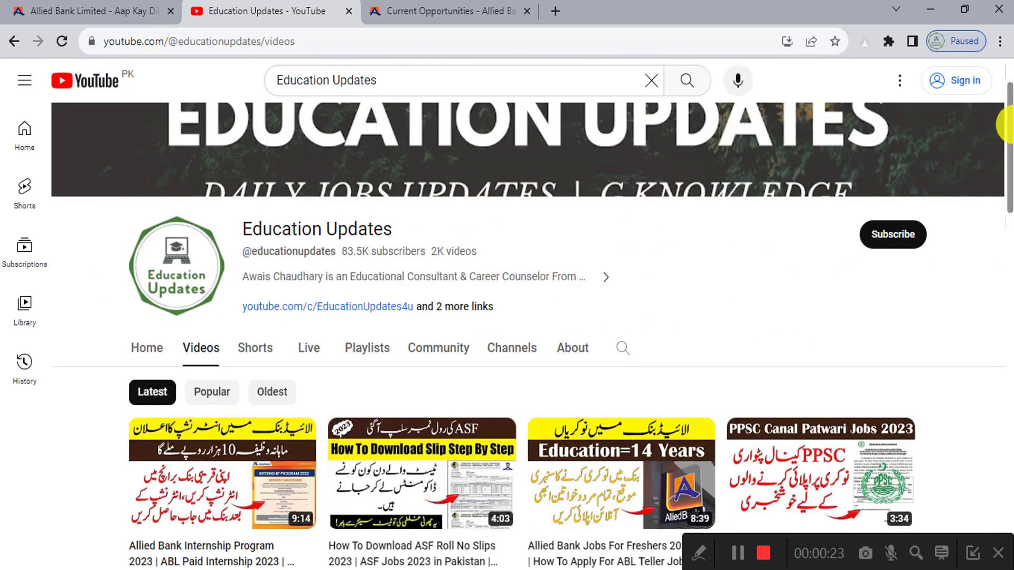
drag(1009, 103, 1001, 80)
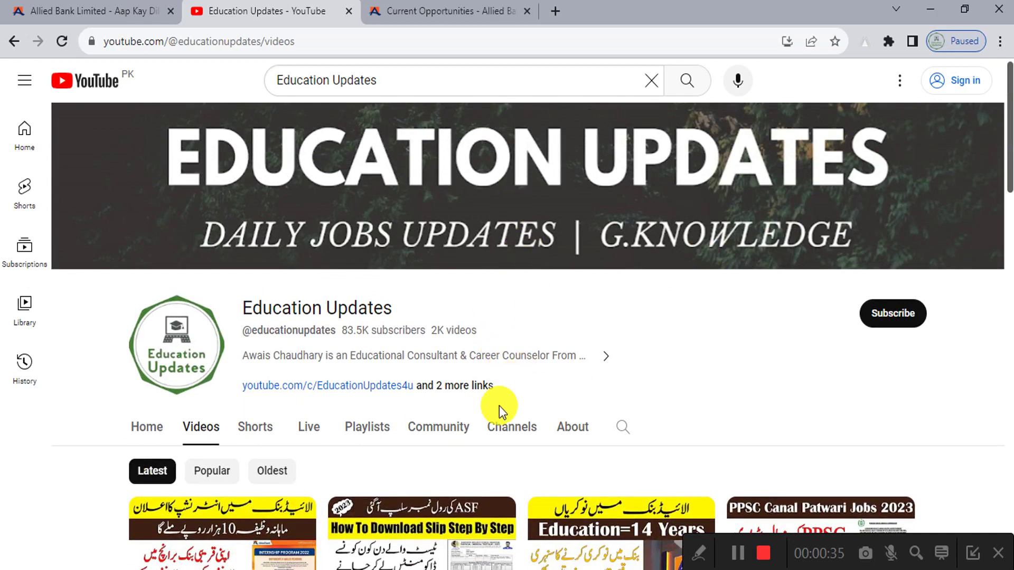
click(523, 569)
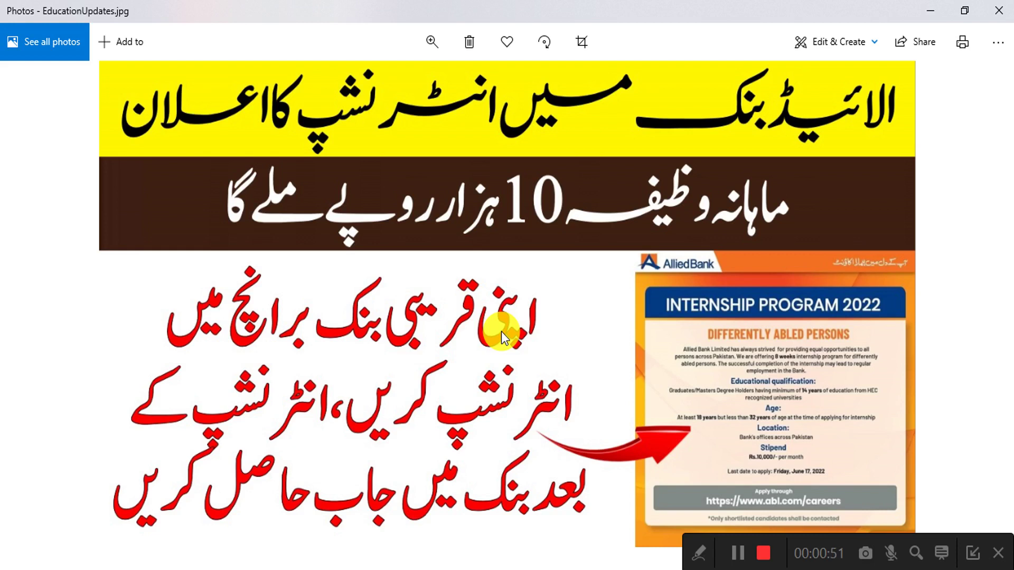
Step: Reset the zoom on the Education Updates channel to check the Internship Program video, then start a new tab
click(456, 569)
scroll(113, 396, down, 5)
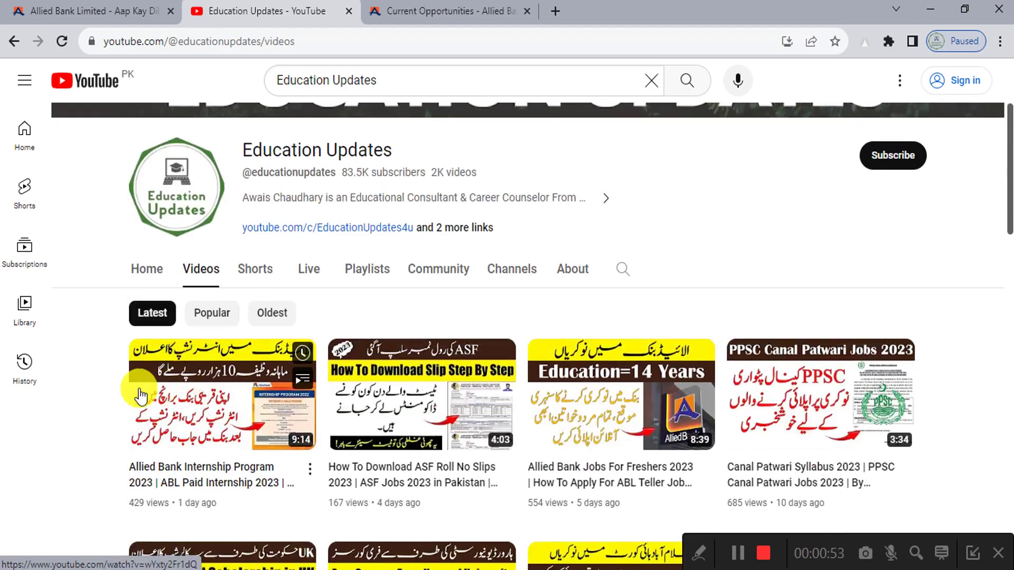
ctrl+scroll(90, 376, up, 5)
ctrl+scroll(90, 376, up, 1)
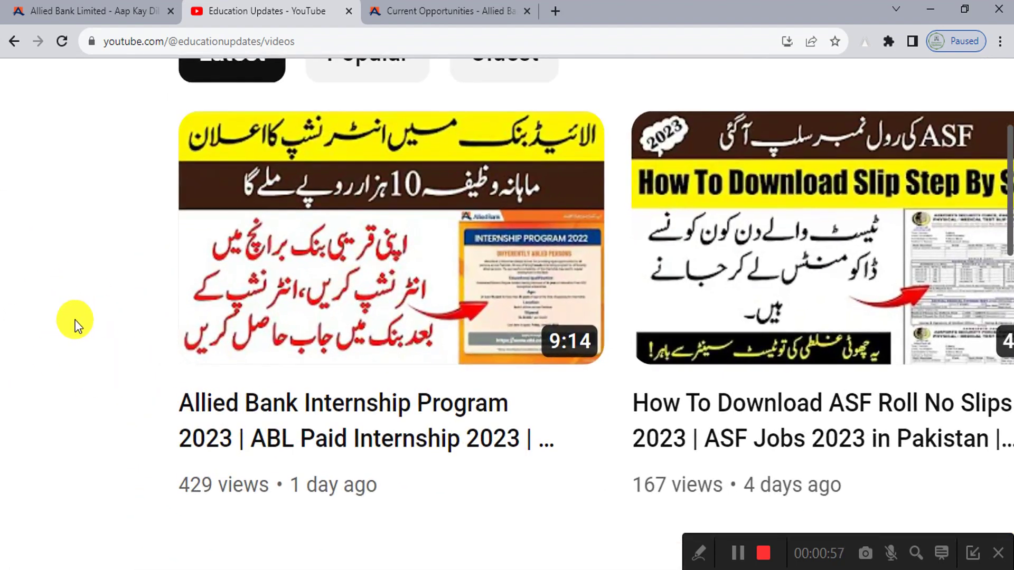
key(ctrl+0)
scroll(594, 198, up, 4)
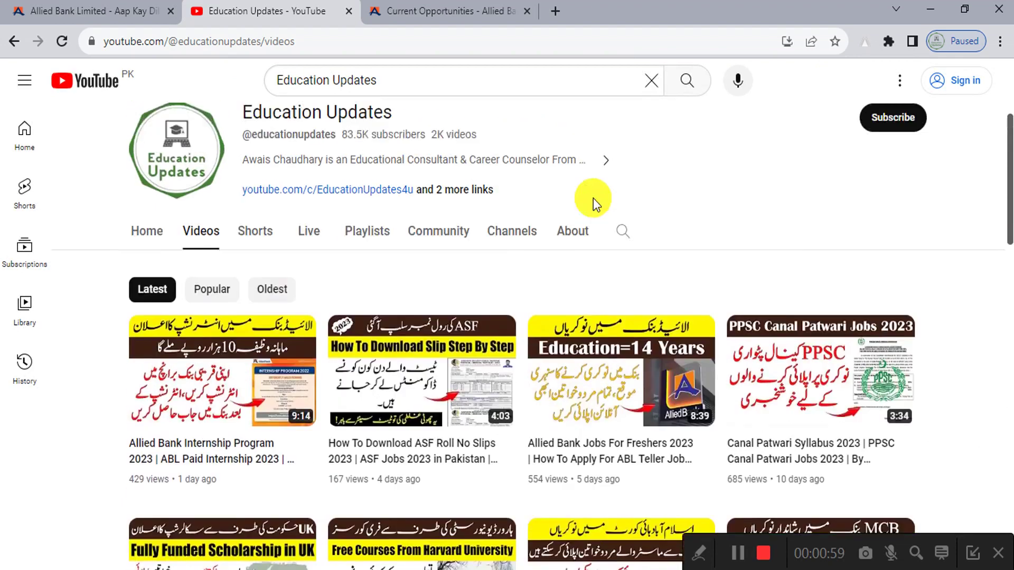
click(555, 11)
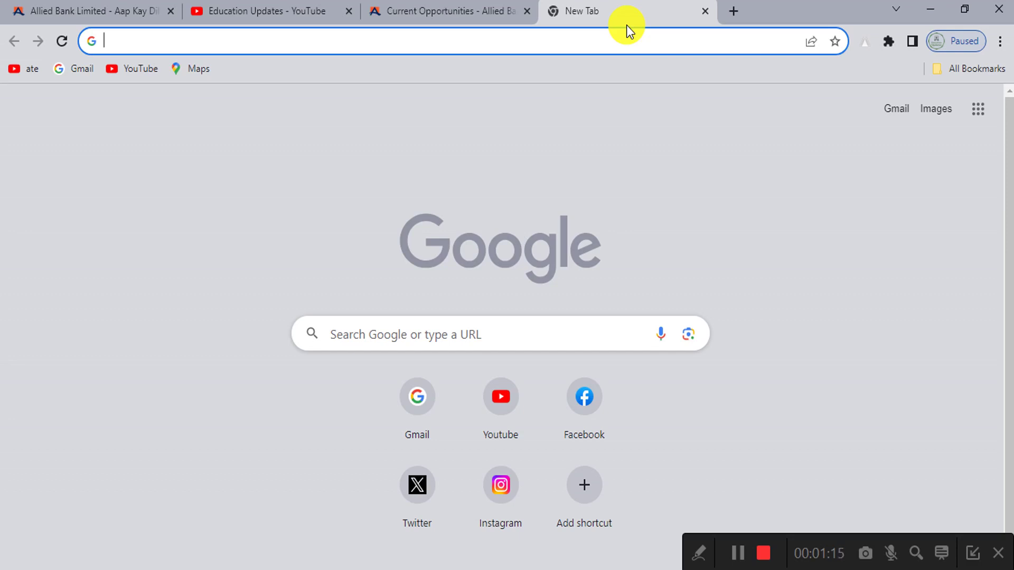
Step: Search Google for 'abl careers' and open Allied Bank's Current Opportunities result
ctrl+scroll(380, 289, up, 6)
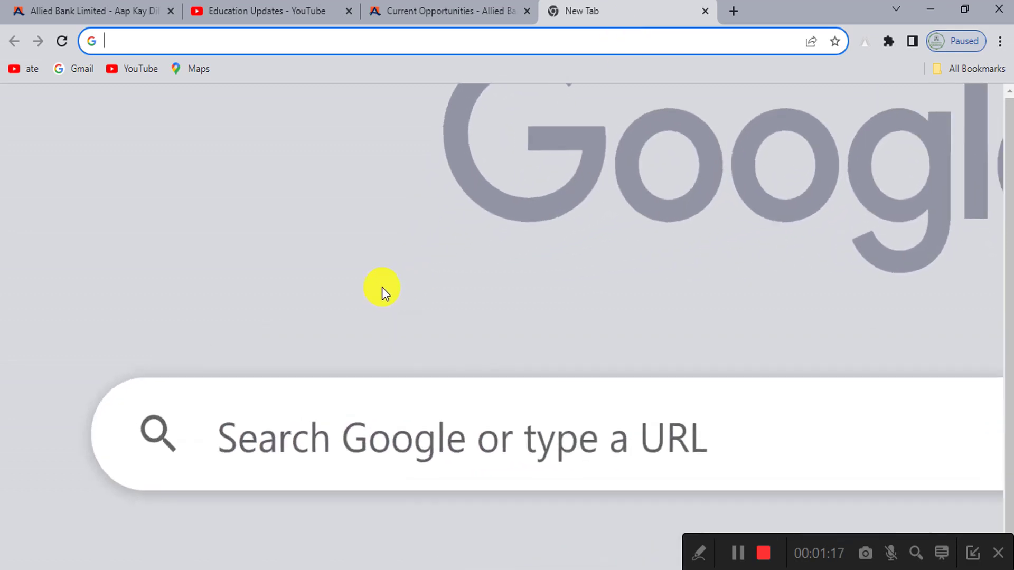
click(403, 453)
text(abl)
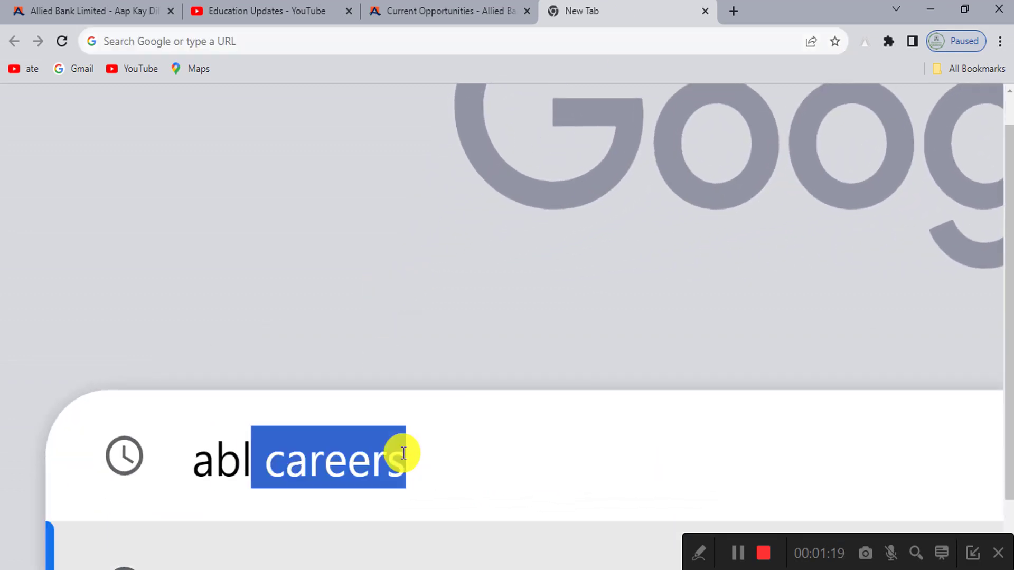
key(Right)
key(Return)
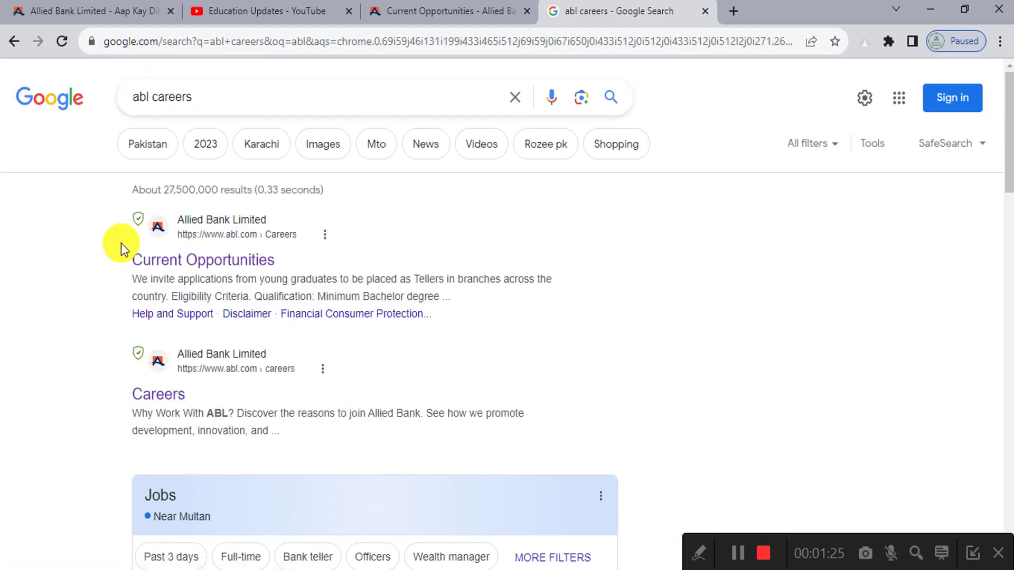
scroll(90, 240, up, 5)
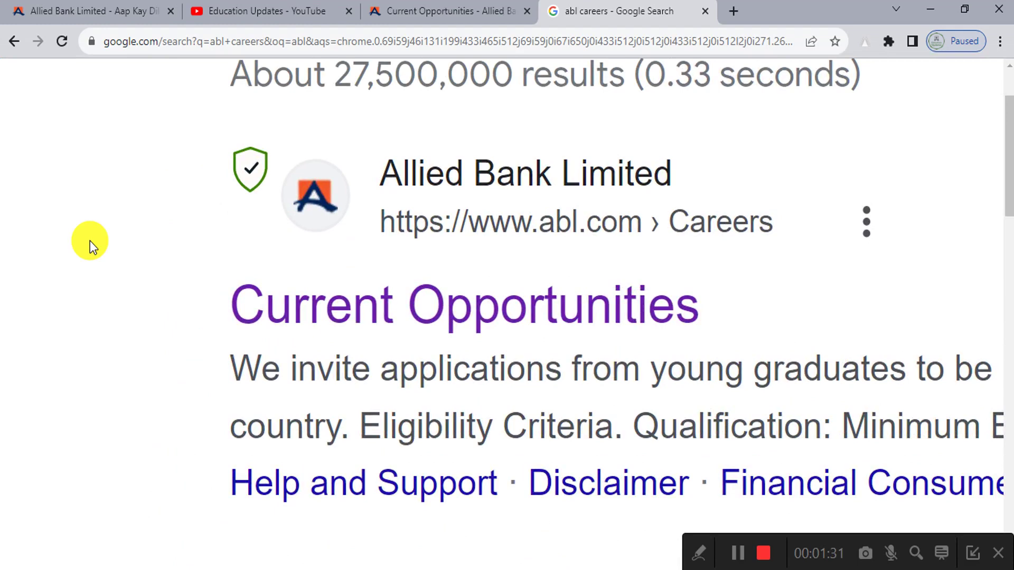
scroll(90, 240, down, 5)
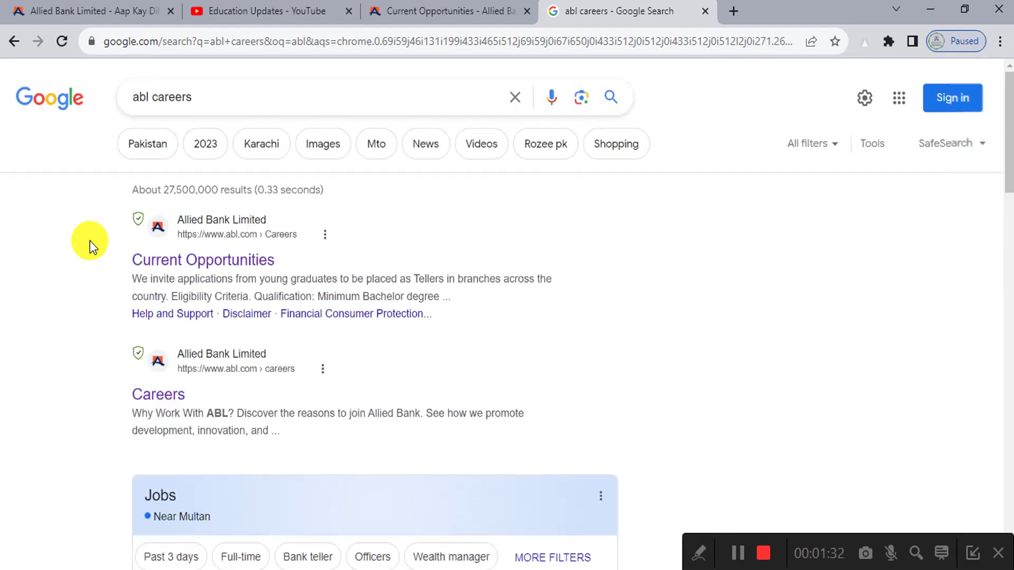
click(158, 264)
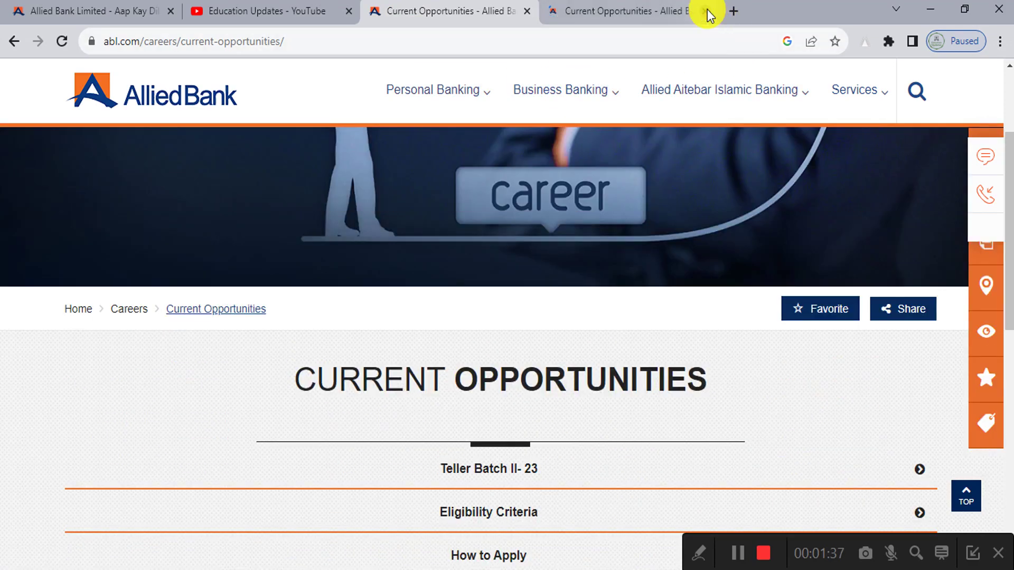
Step: Close the duplicate Current Opportunities tab and scroll down to the PWD internship listing
click(706, 11)
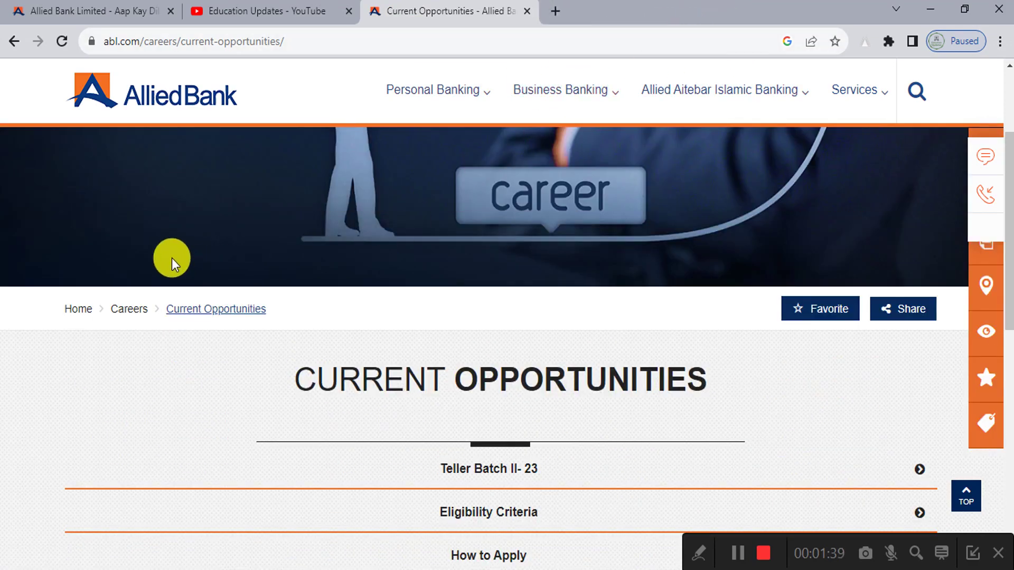
scroll(250, 266, down, 3)
scroll(515, 307, up, 5)
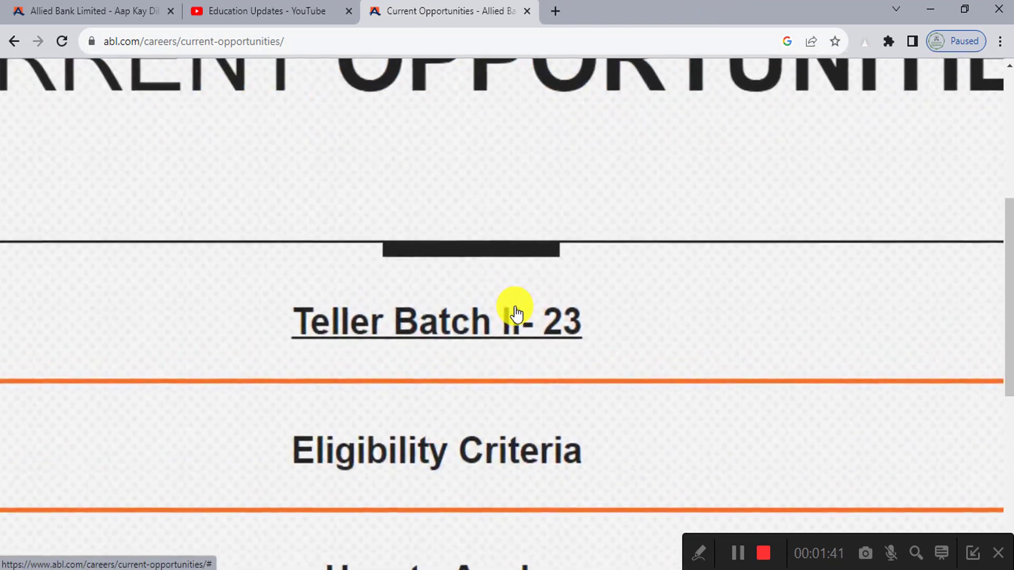
scroll(515, 307, down, 5)
scroll(515, 307, down, 1)
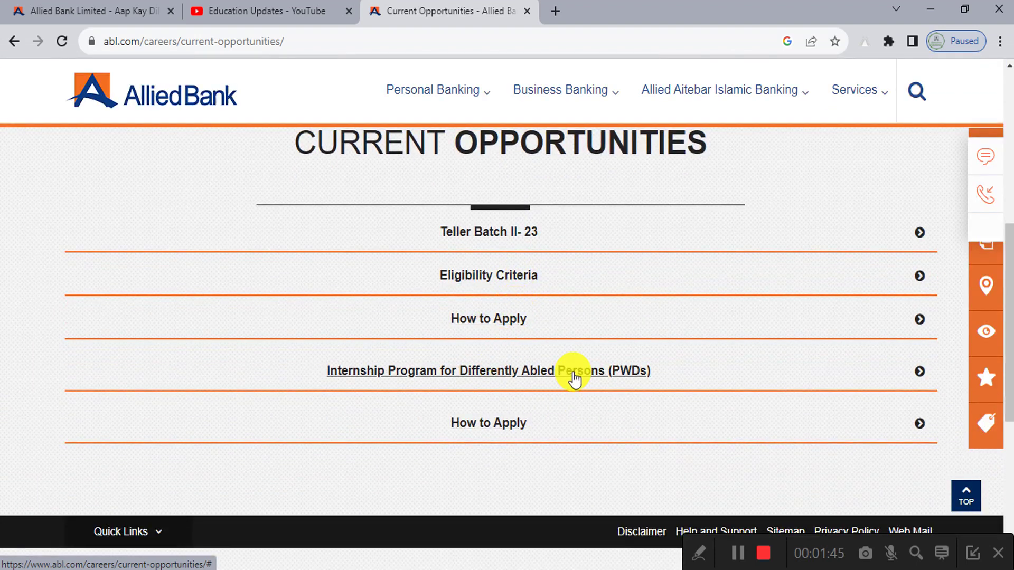
Step: Select parts of the PWD internship text across taskbar windows, then expand its How to Apply details
click(699, 553)
click(528, 555)
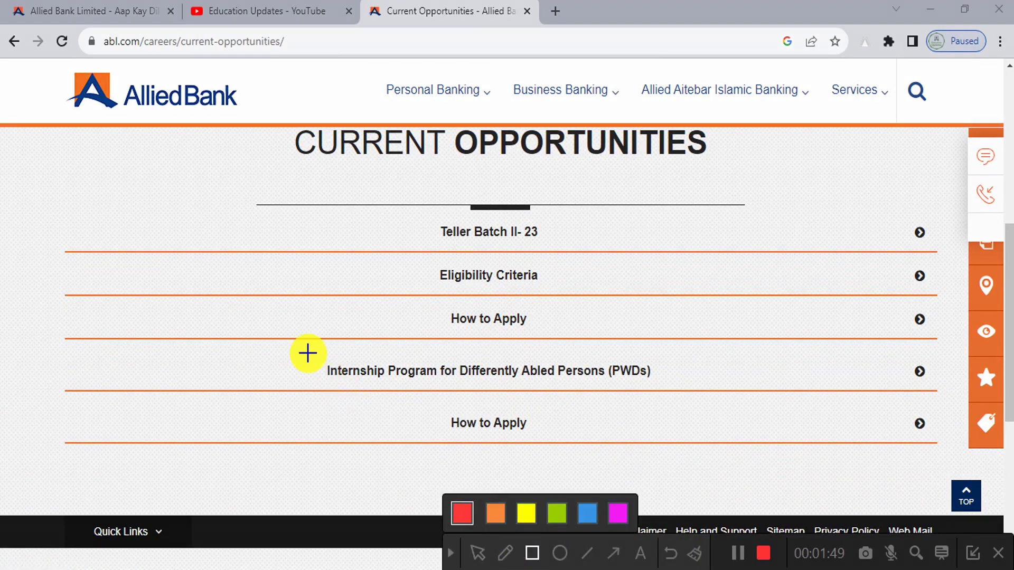
mouse_move(307, 347)
mouse_down()
mouse_move(636, 403)
mouse_move(679, 397)
mouse_up()
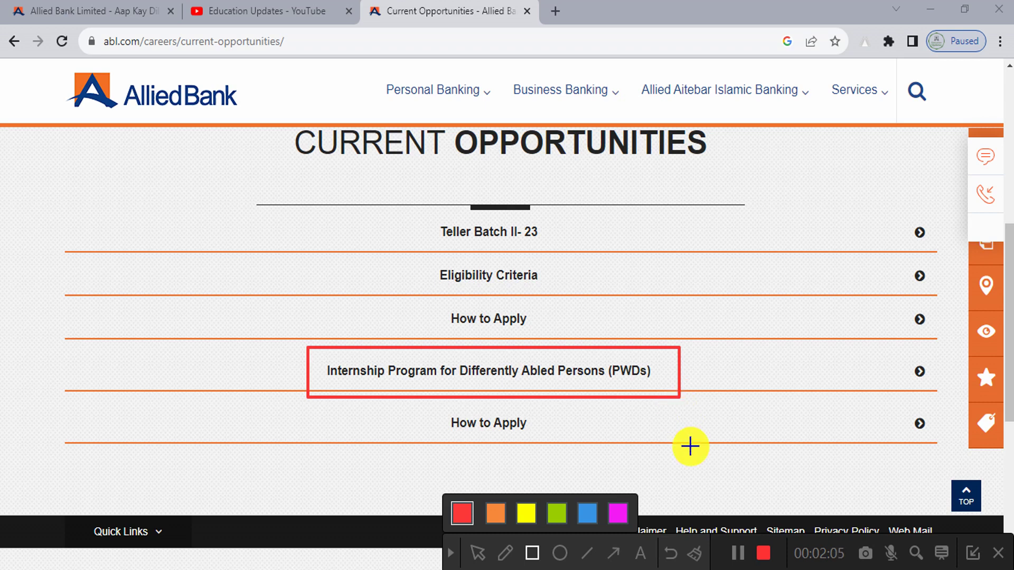
click(694, 549)
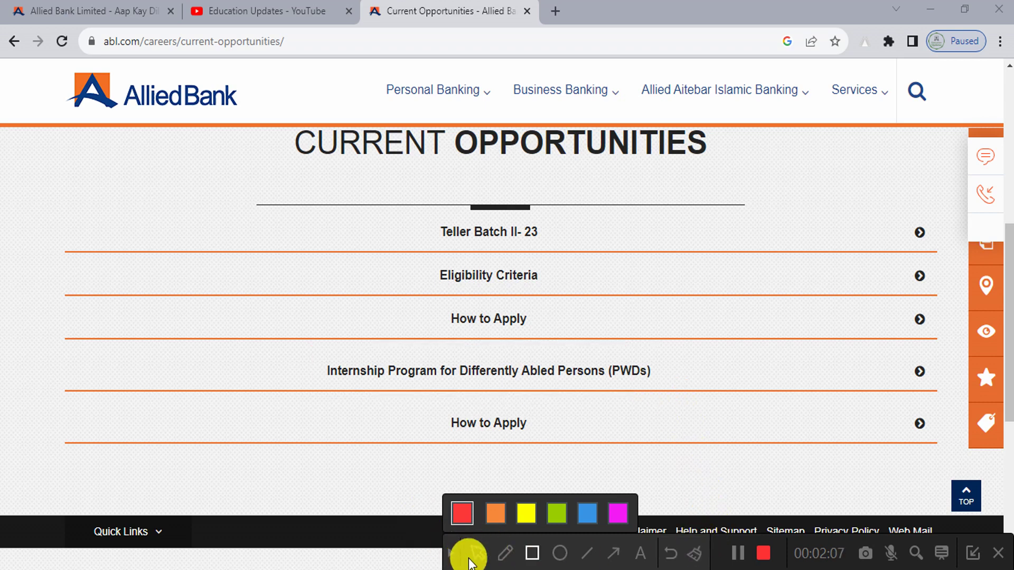
mouse_move(388, 396)
mouse_down()
mouse_move(491, 455)
mouse_move(585, 453)
mouse_up()
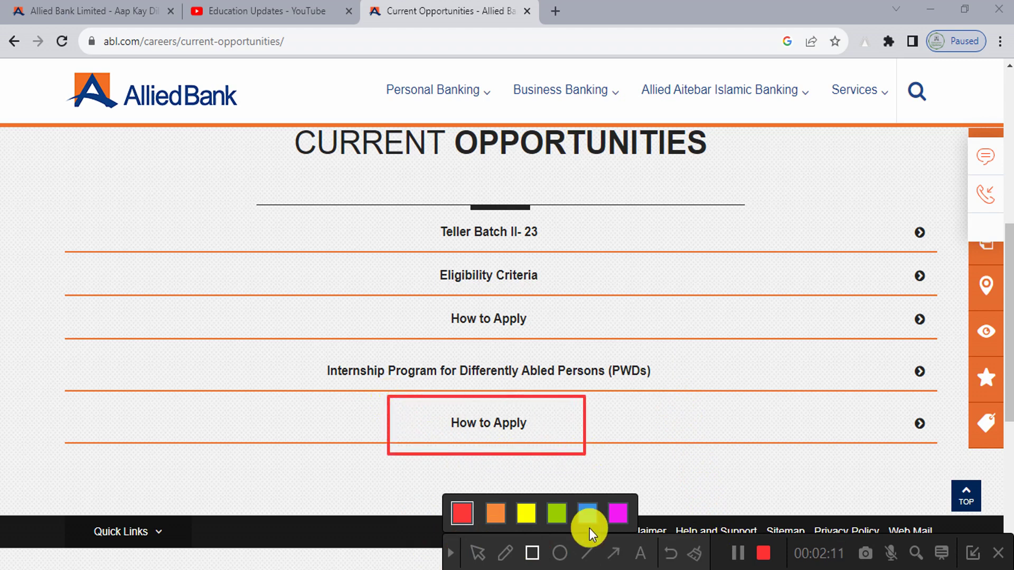
click(670, 553)
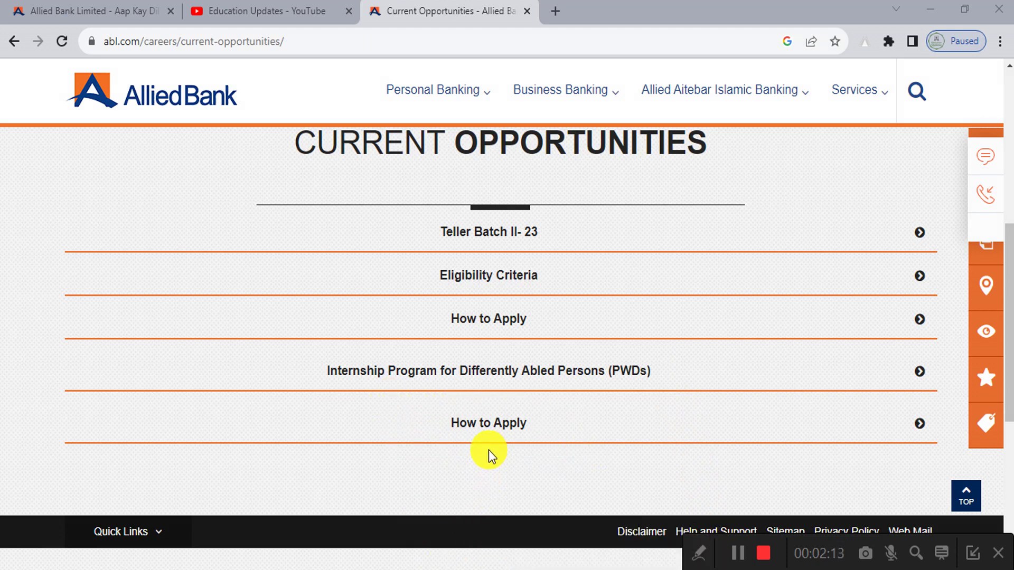
click(486, 425)
Step: Scroll the PWD internship section and select its details while switching taskbar windows
scroll(484, 433, down, 1)
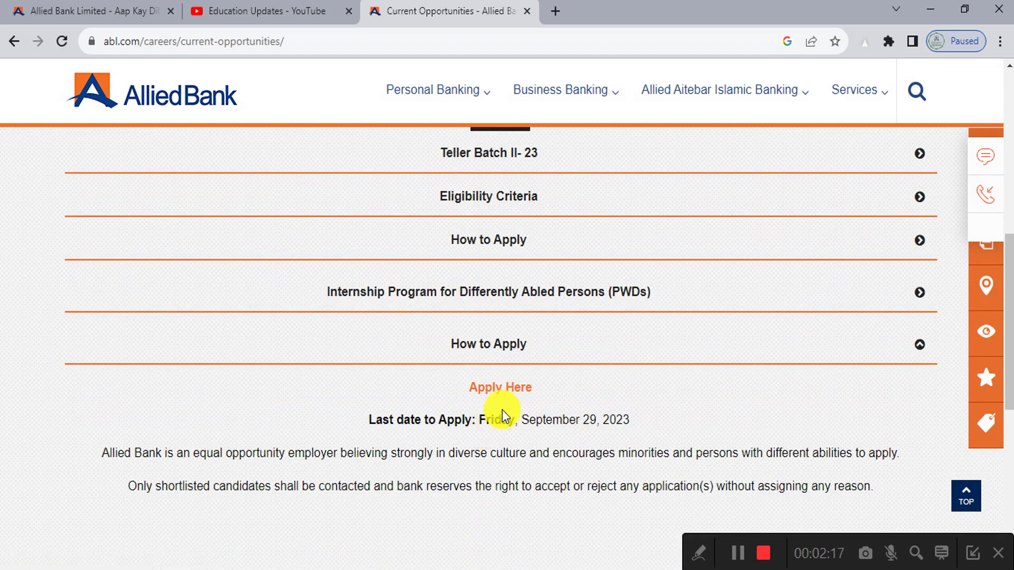
scroll(503, 408, up, 5)
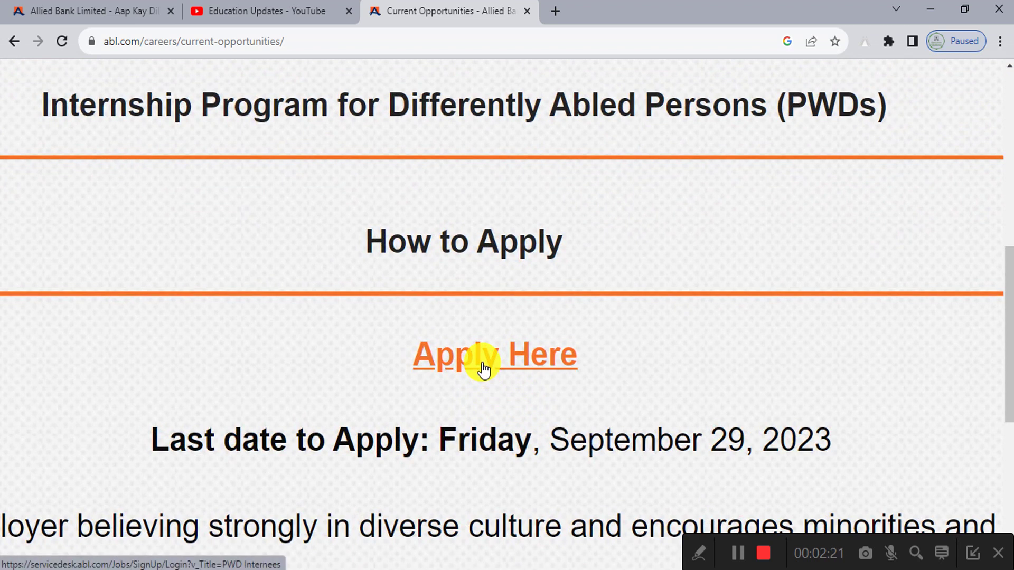
click(699, 553)
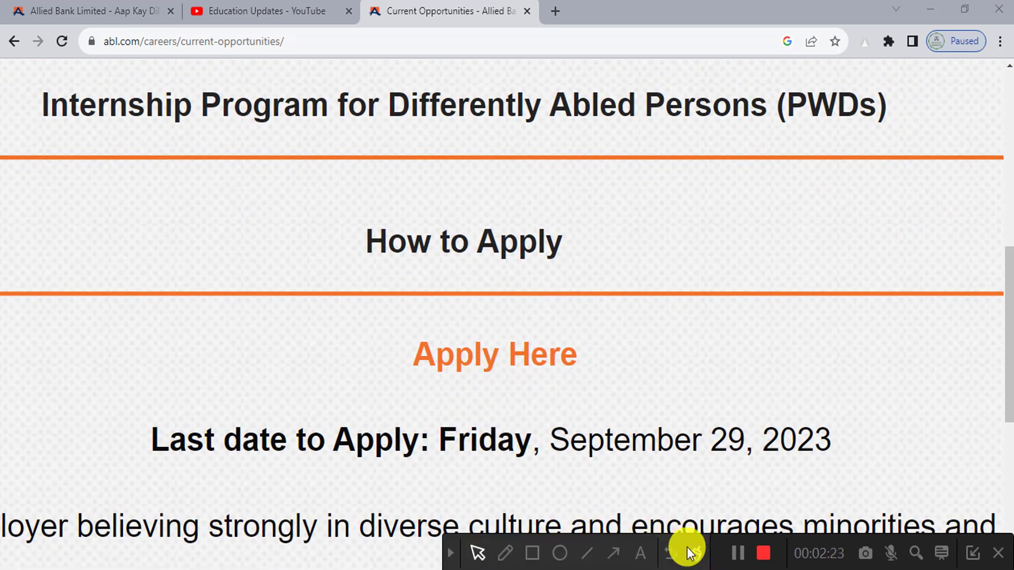
click(532, 553)
mouse_move(539, 406)
mouse_down()
mouse_move(760, 464)
mouse_move(874, 469)
mouse_up()
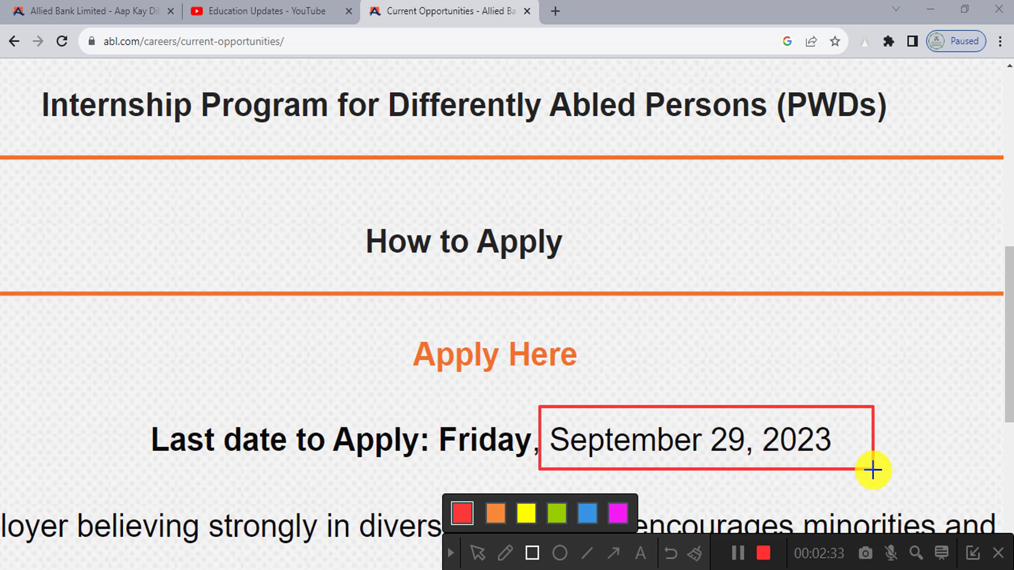
click(694, 553)
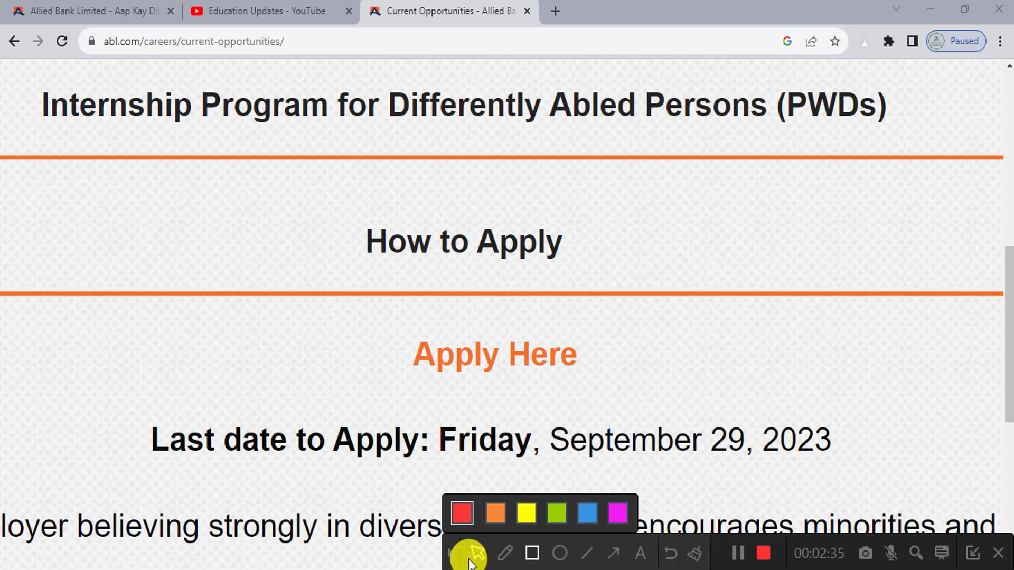
click(451, 553)
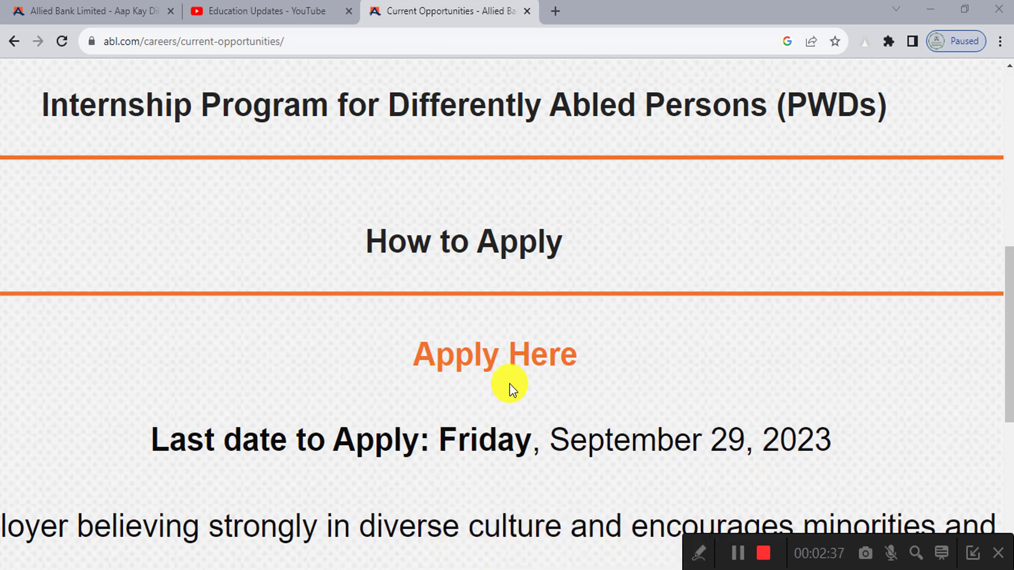
Step: Select more of the internship details, then follow the Apply Here link
click(701, 550)
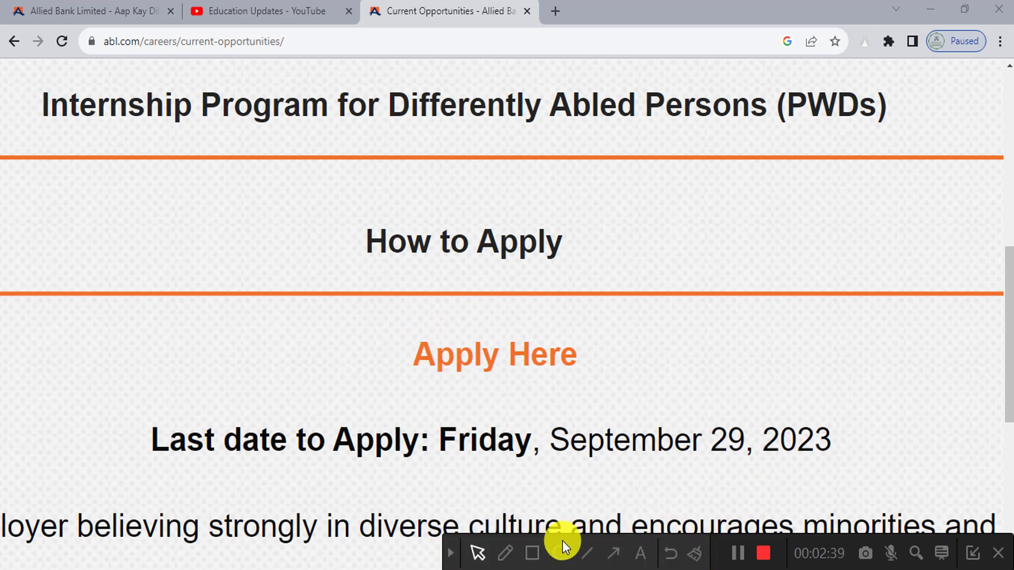
click(533, 552)
drag(356, 312, 641, 398)
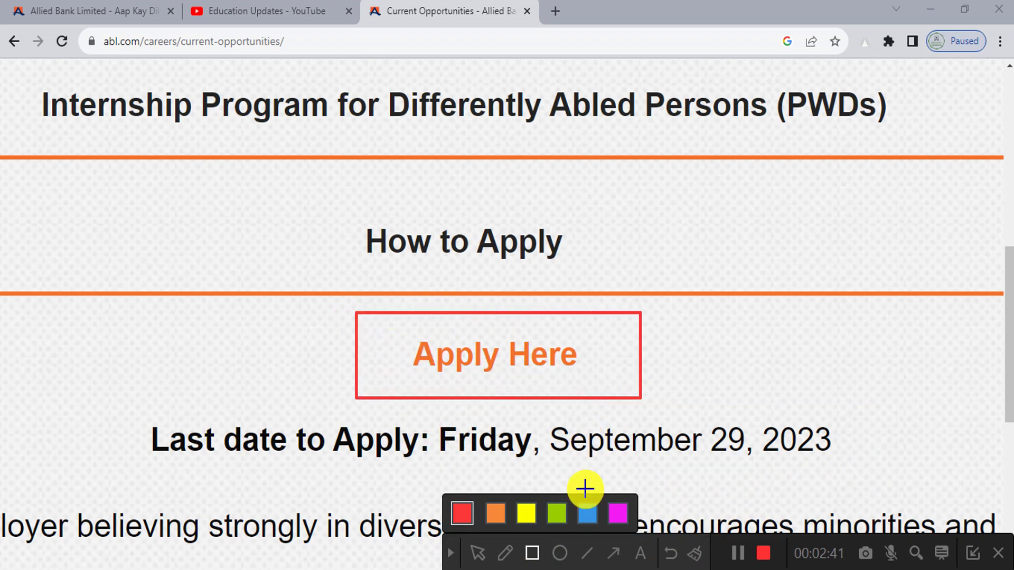
click(695, 555)
click(451, 553)
scroll(459, 359, down, 5)
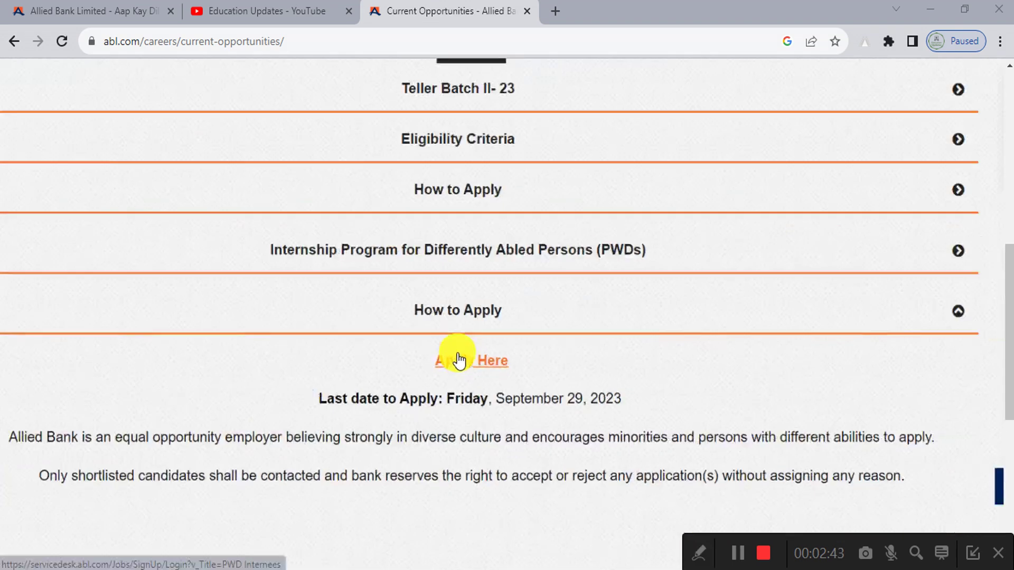
click(483, 393)
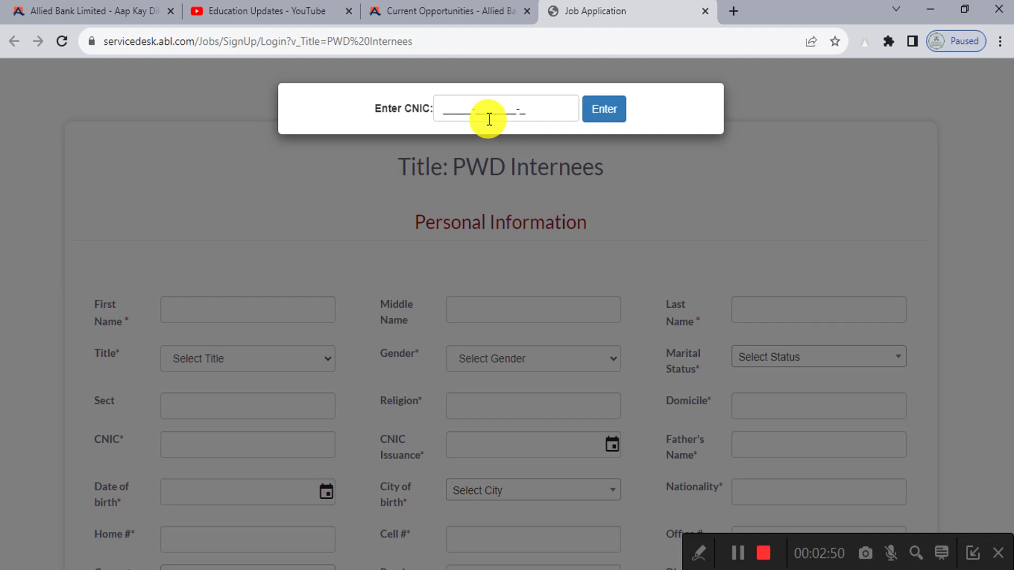
Step: Enter the applicant's CNIC number, correct its final digit, and submit it
click(490, 119)
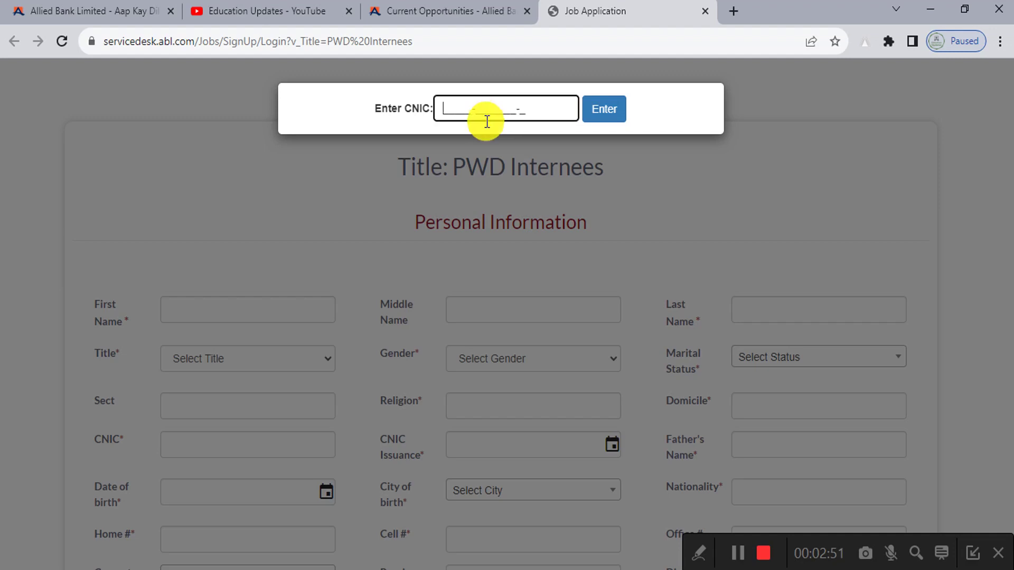
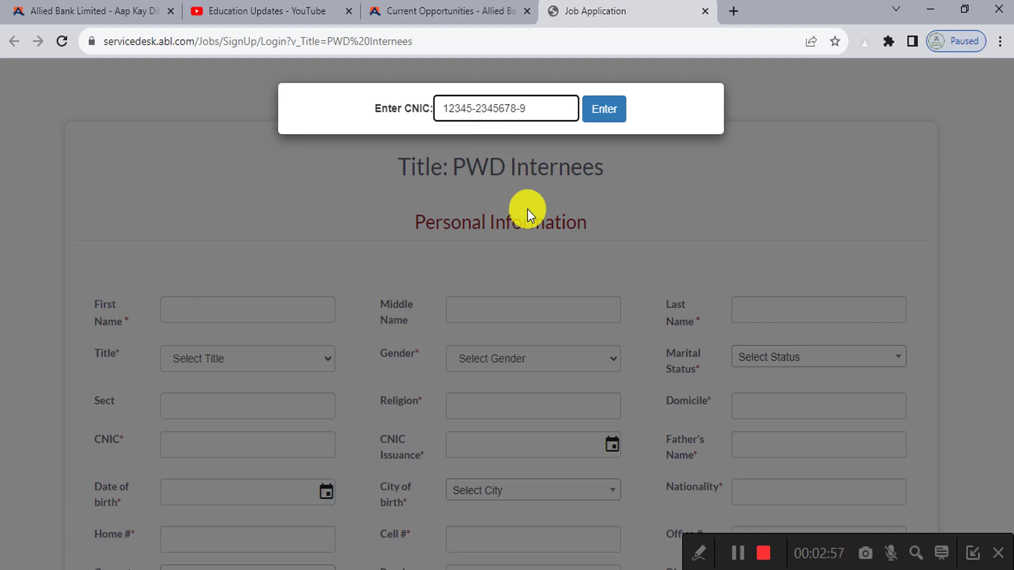
key(BackSpace)
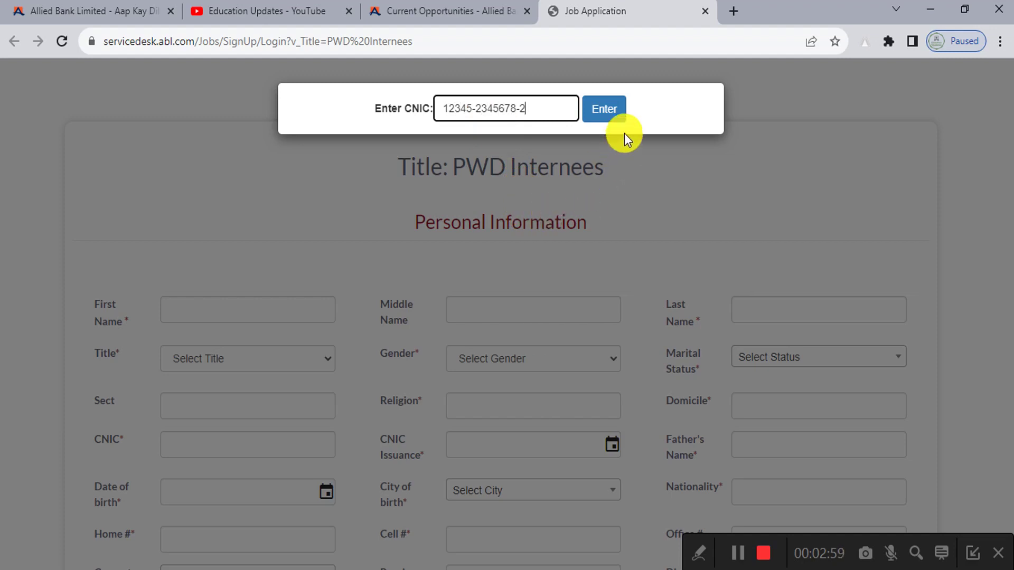
click(613, 107)
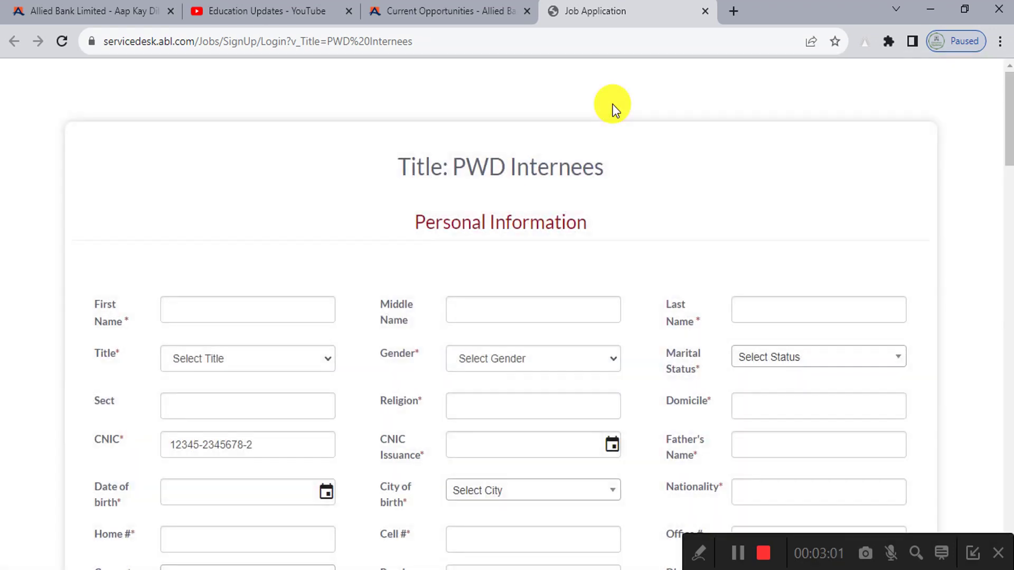
Step: Fill in the applicant's first and last name
drag(455, 166, 652, 166)
click(424, 258)
scroll(359, 258, down, 3)
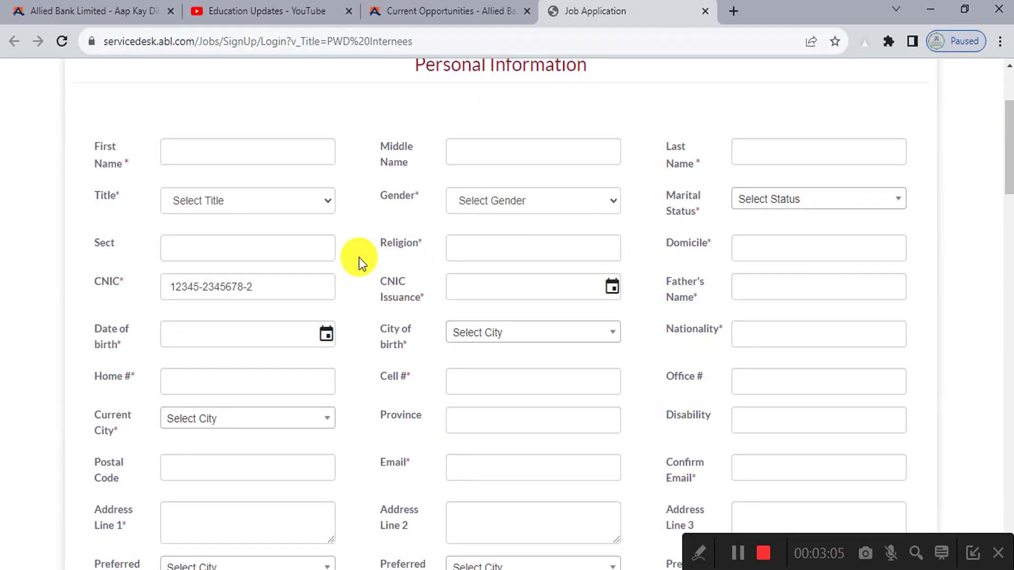
scroll(401, 211, up, 3)
scroll(369, 271, down, 3)
scroll(193, 252, up, 3)
scroll(169, 242, down, 1)
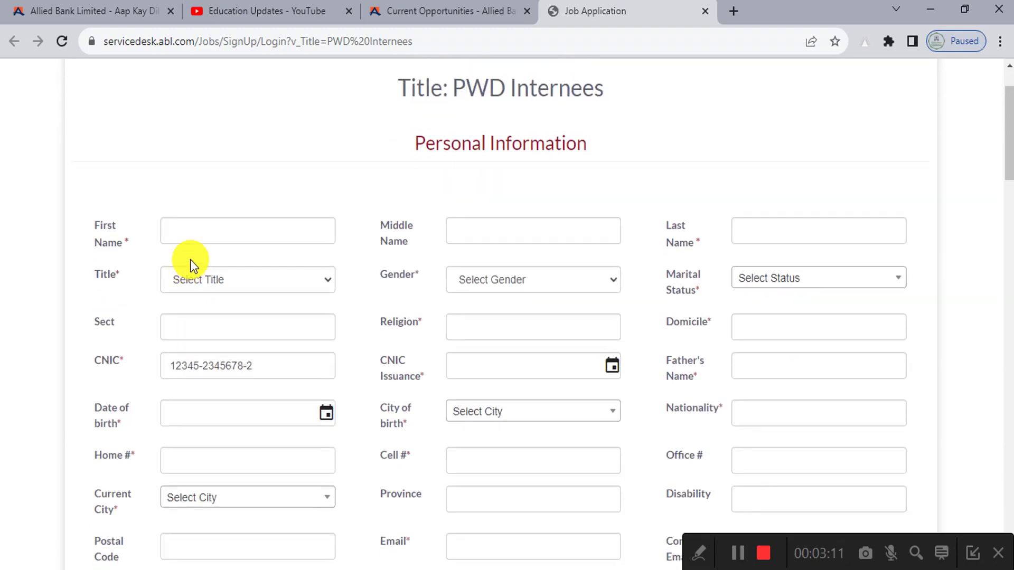
click(194, 233)
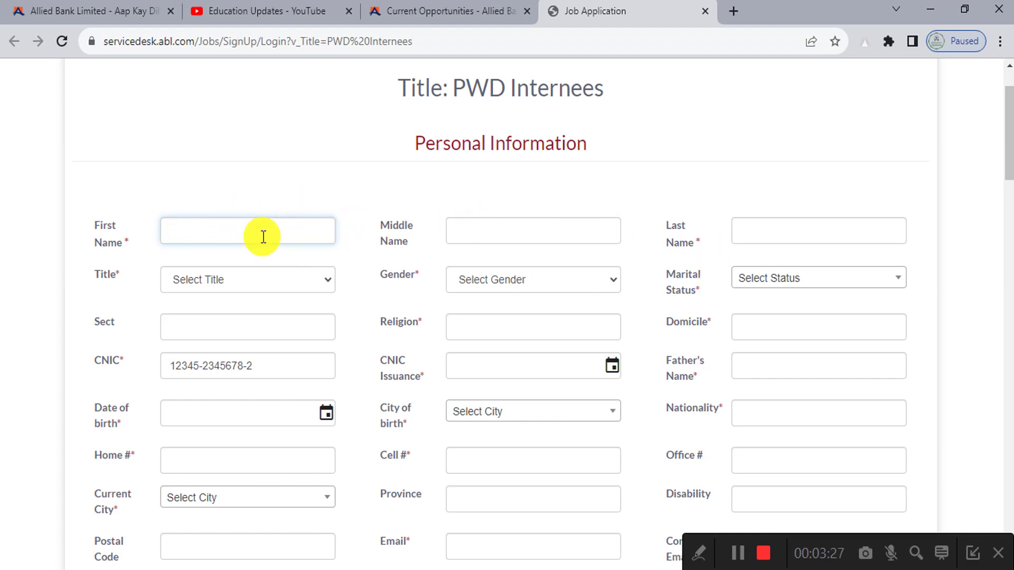
click(766, 230)
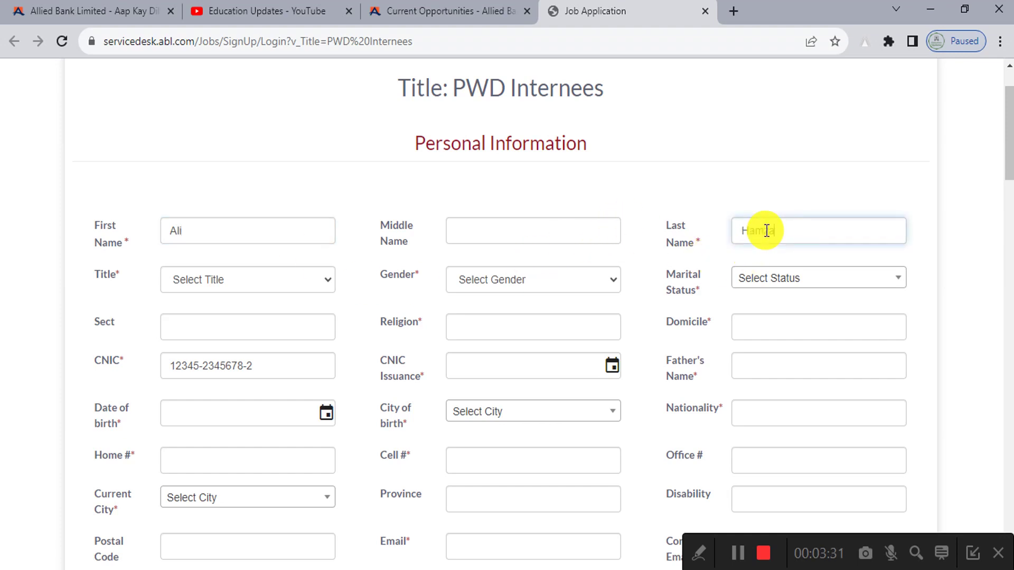
Step: Set the title to Mr., gender to Male and marital status to Single
scroll(400, 300, down, 1)
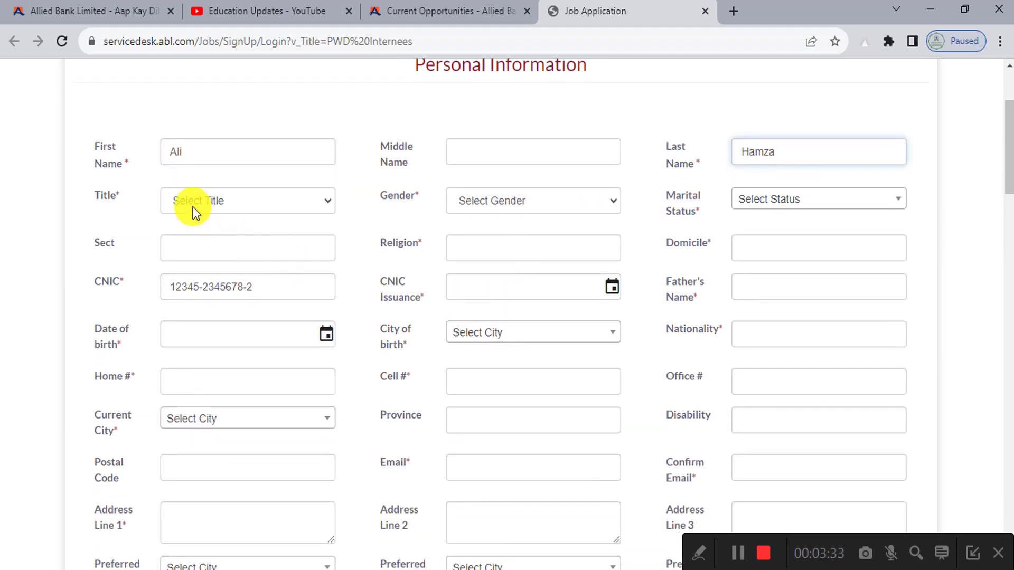
click(292, 207)
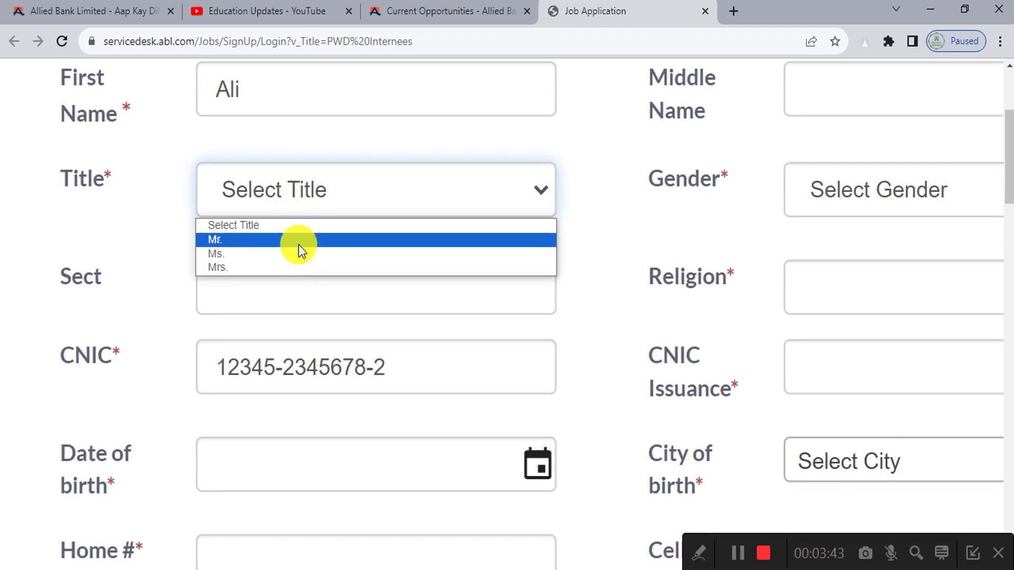
click(298, 241)
click(600, 214)
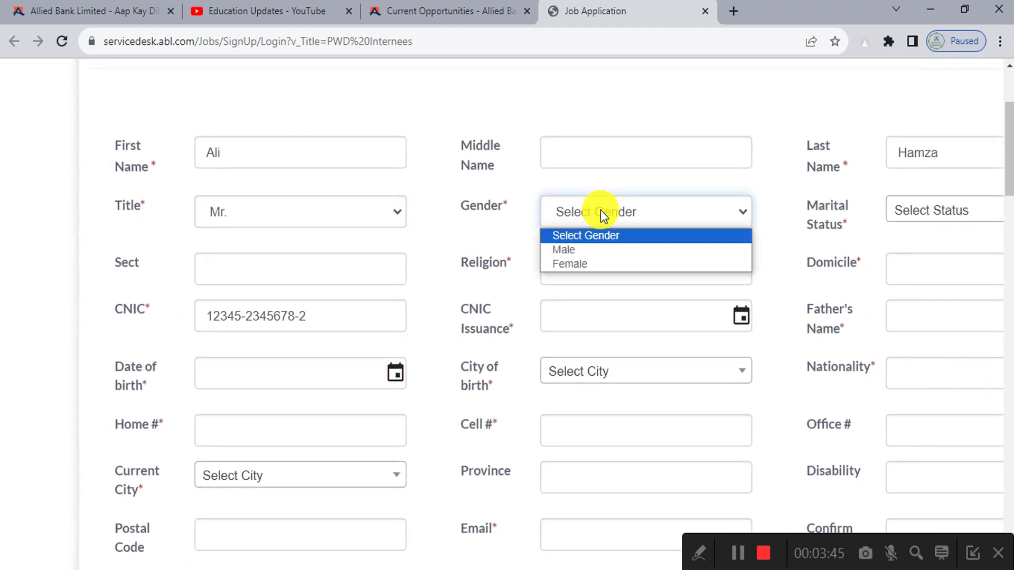
click(605, 249)
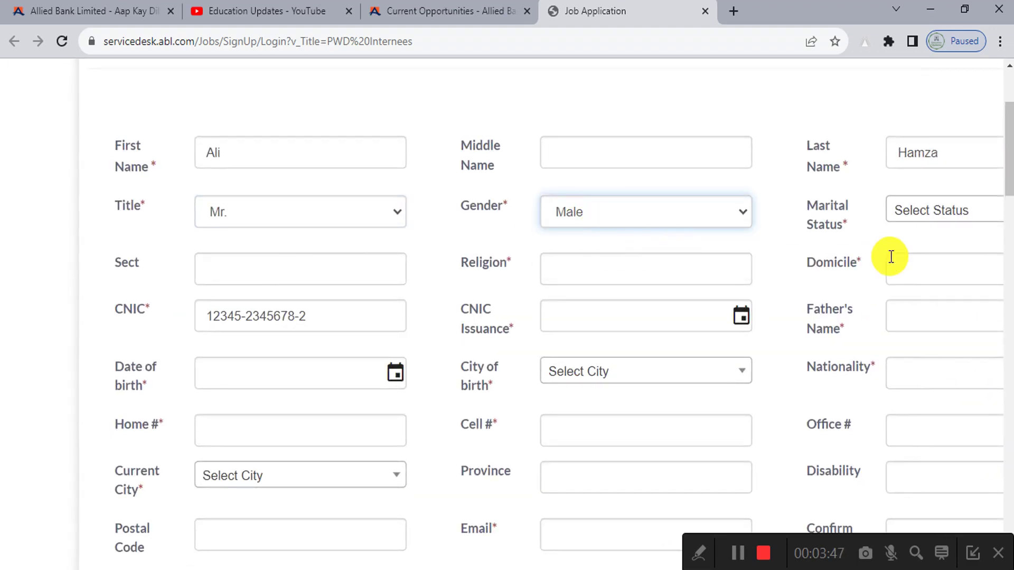
click(813, 206)
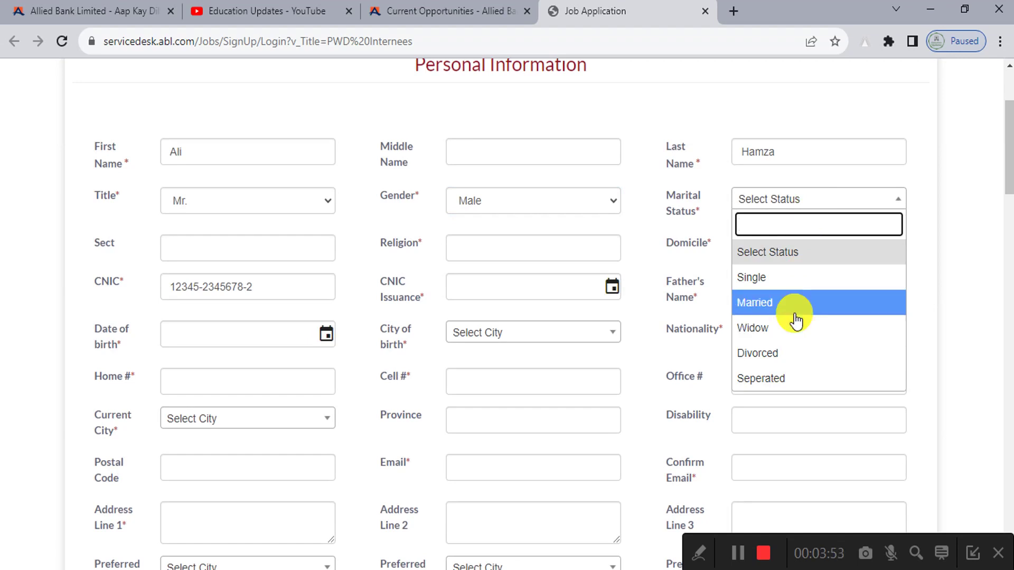
click(793, 290)
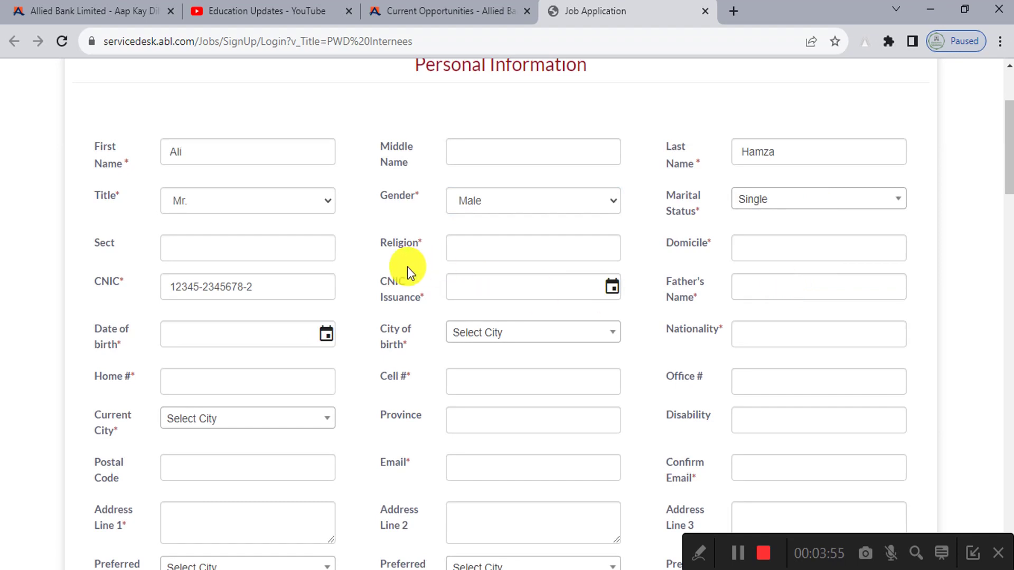
Step: Enter religion Islam and begin typing Multan as the domicile
scroll(407, 267, down, 1)
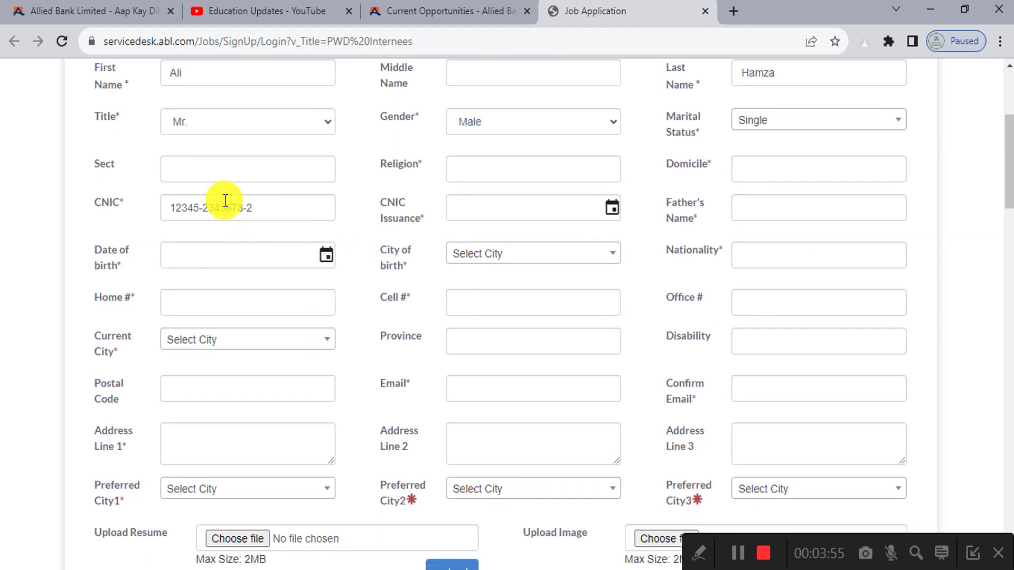
click(185, 177)
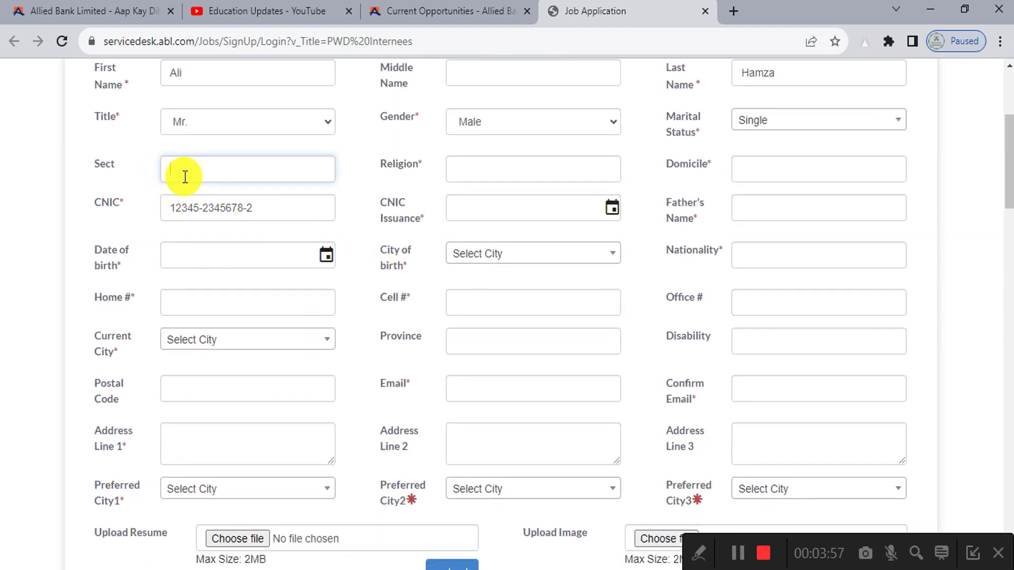
click(494, 176)
text(Islam)
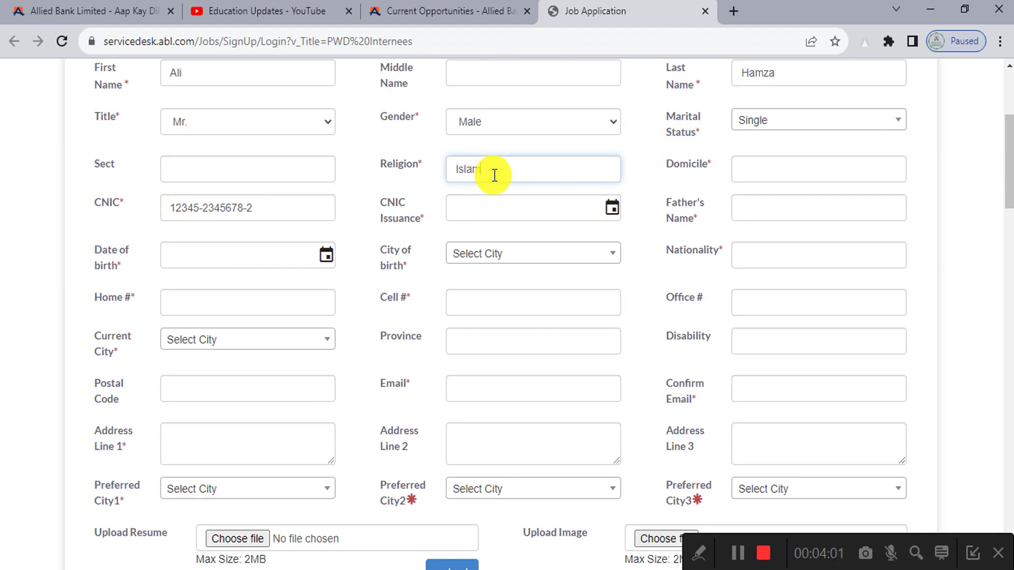
click(774, 177)
text(Multan)
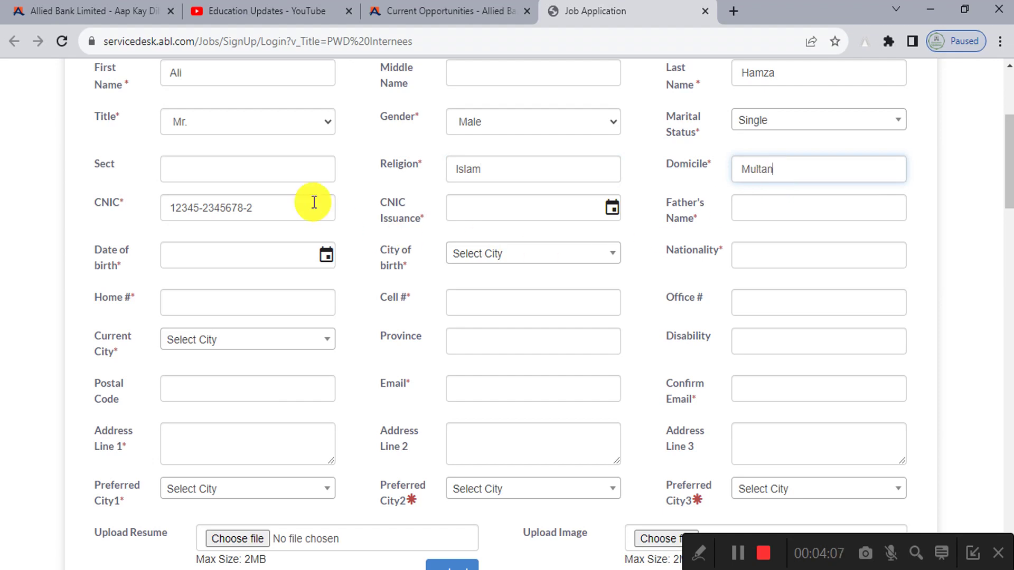
Step: Set the CNIC issuance date to 08/06/2018 with the calendar
click(612, 211)
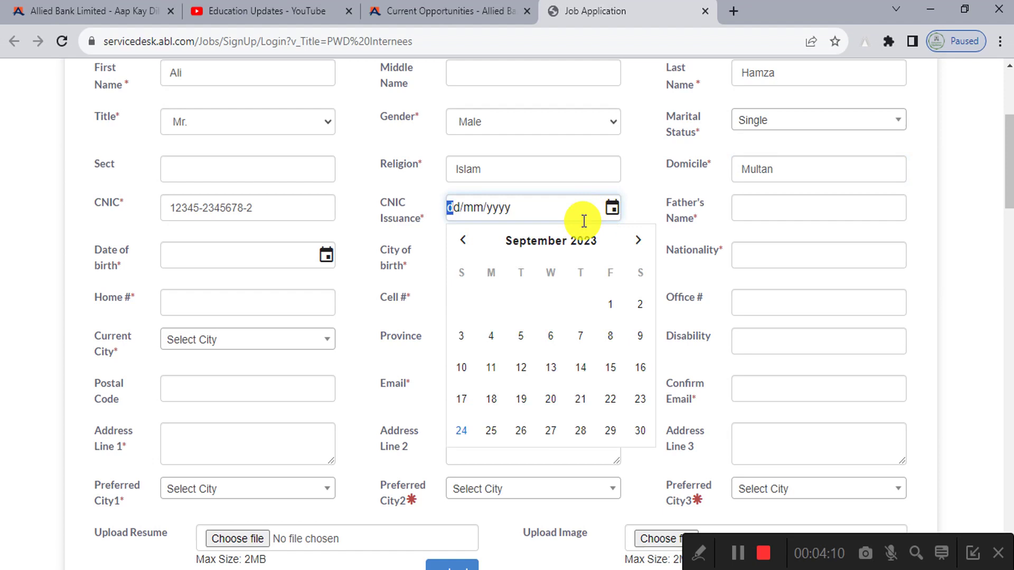
click(565, 249)
click(467, 243)
click(467, 243)
click(466, 243)
click(467, 243)
click(467, 243)
click(530, 348)
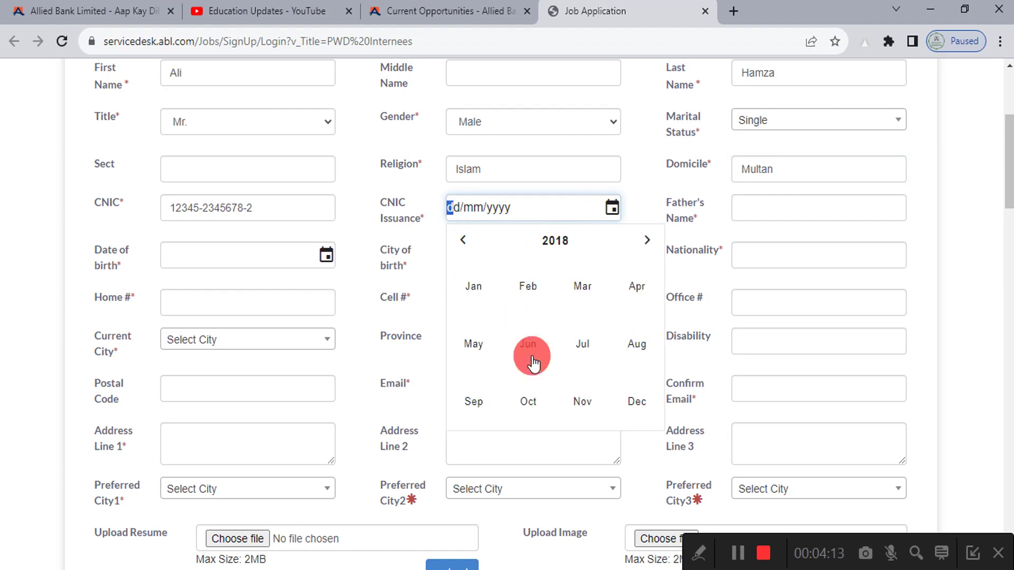
click(613, 333)
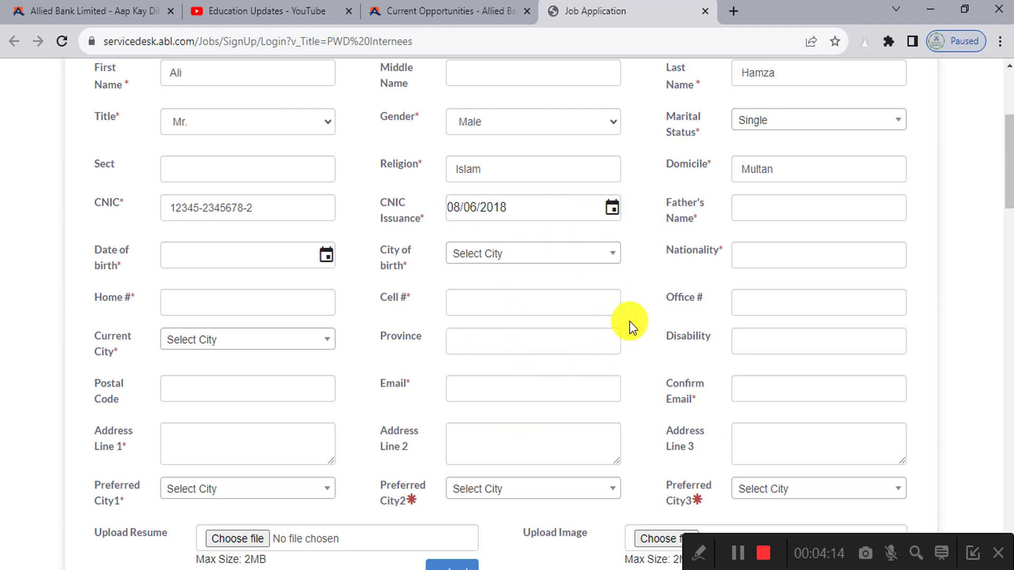
Step: Enter the father's name, fixing its capitalisation
click(760, 207)
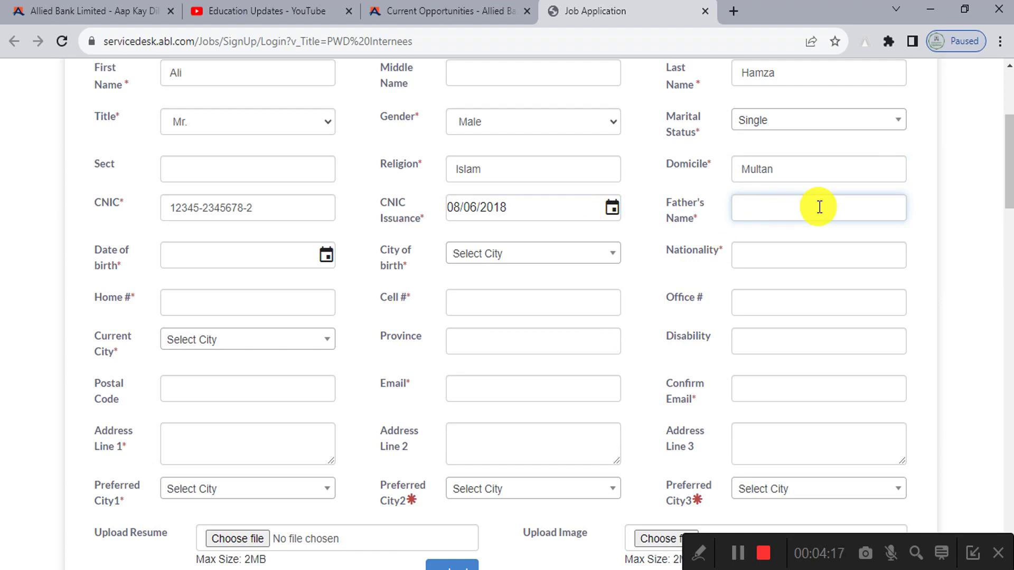
text(MUsta)
key(BackSpace)
key(BackSpace)
key(BackSpace)
key(BackSpace)
text(Mustafa)
Step: Pick 06/06/2000 as the date of birth in the calendar
scroll(324, 236, down, 2)
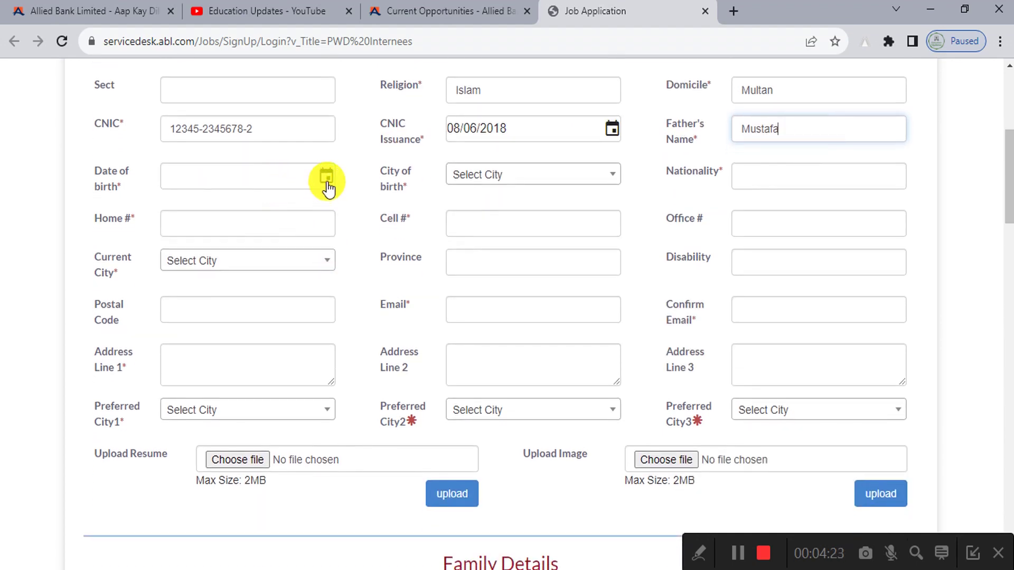
click(327, 176)
click(267, 211)
click(268, 211)
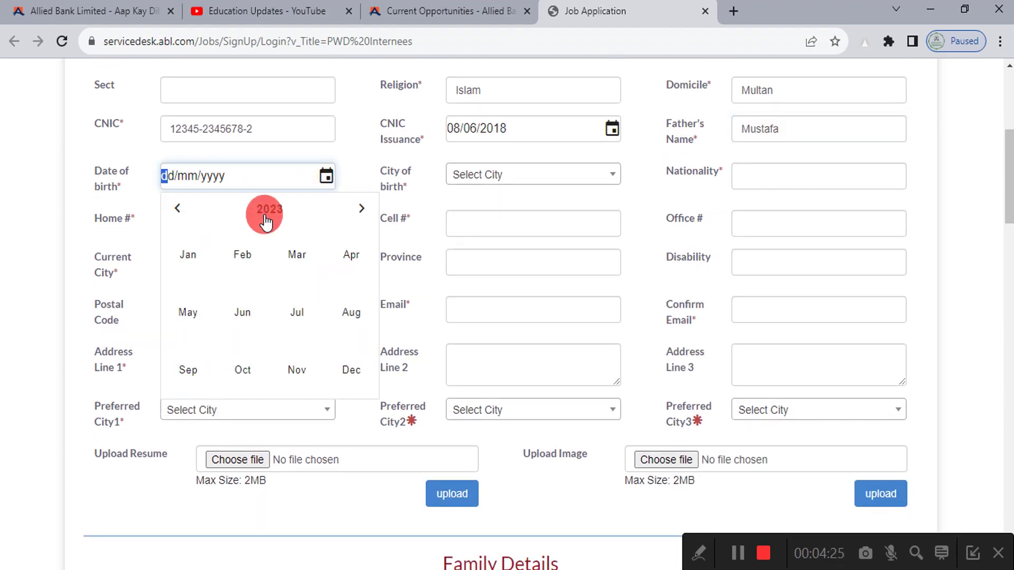
click(177, 211)
click(176, 212)
click(175, 211)
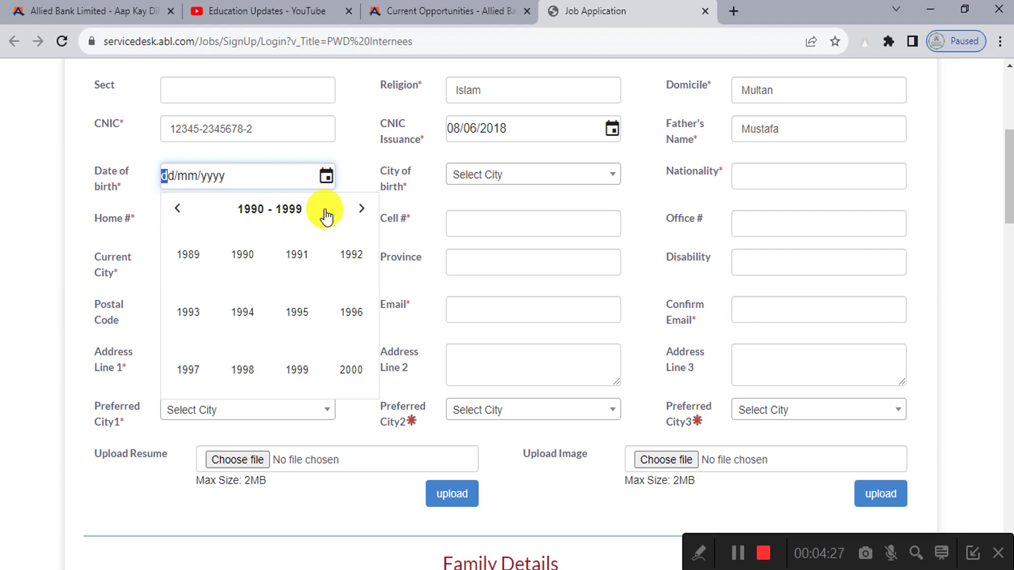
click(361, 209)
click(242, 256)
click(242, 312)
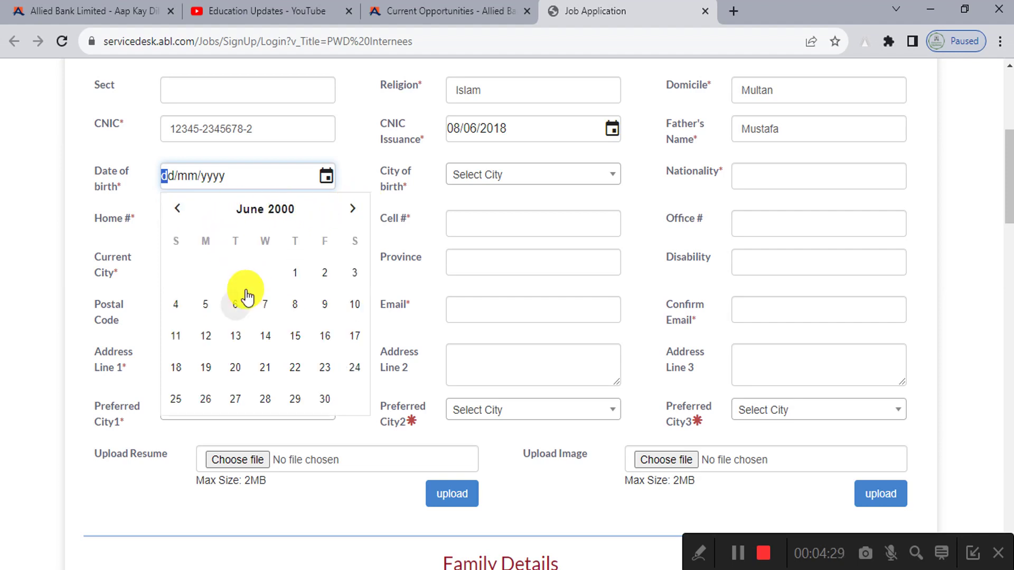
click(245, 300)
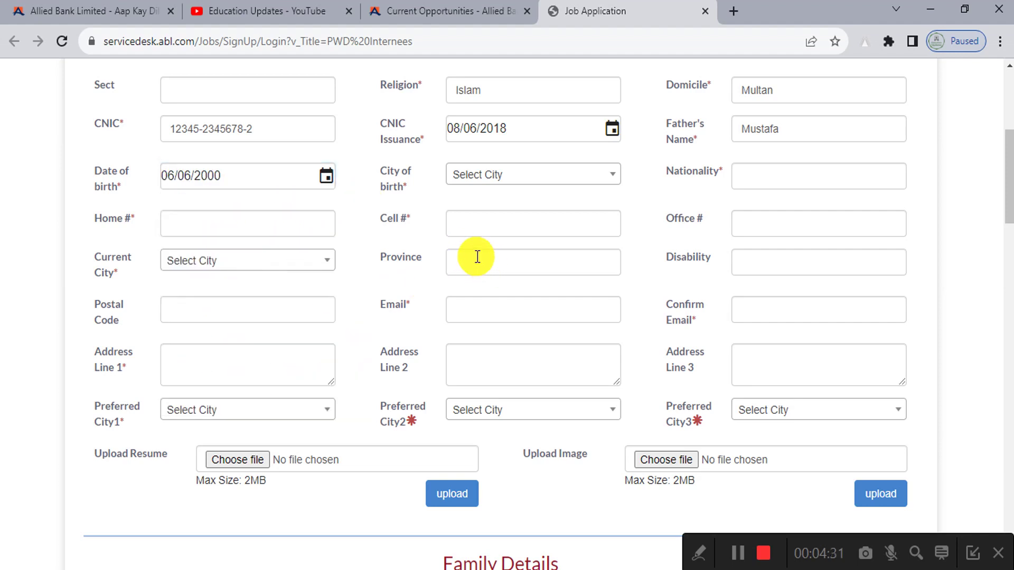
Step: Enter the applicant's home and cell phone numbers
click(166, 232)
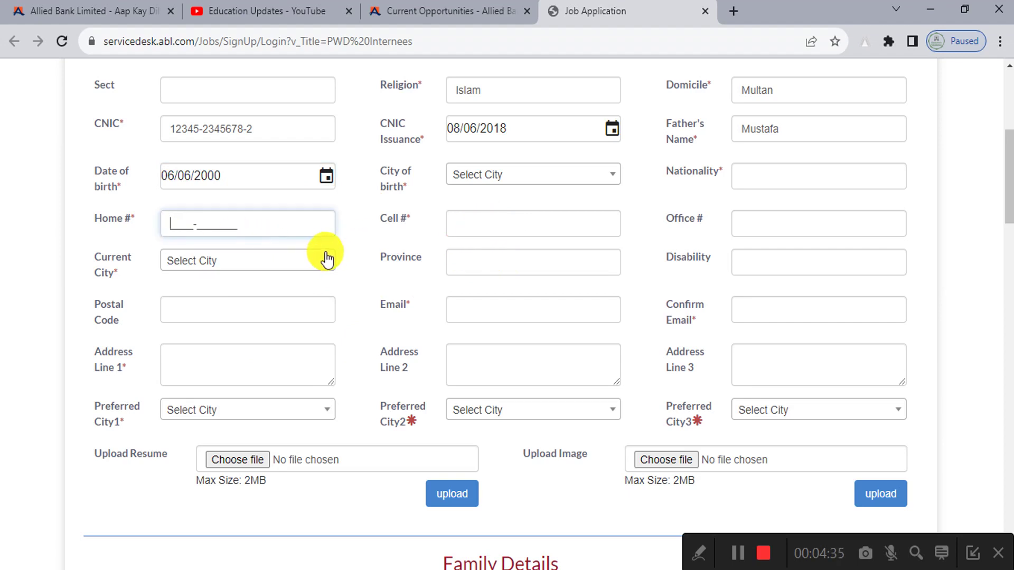
text(0300-1234567)
click(470, 232)
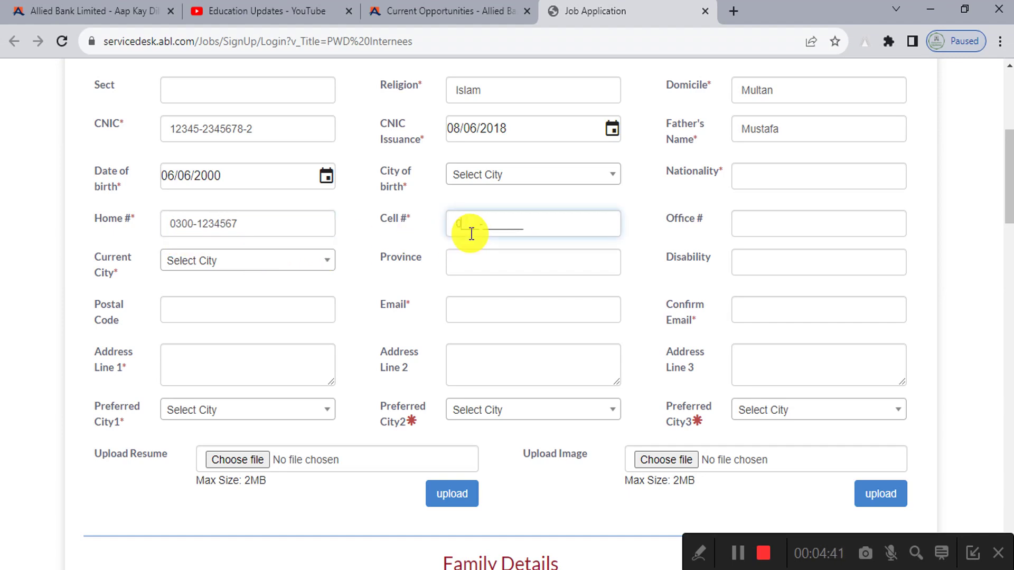
text(0300-1234567)
Step: Choose Multan as current city, enter province Punjab and disability NO
click(764, 228)
click(180, 264)
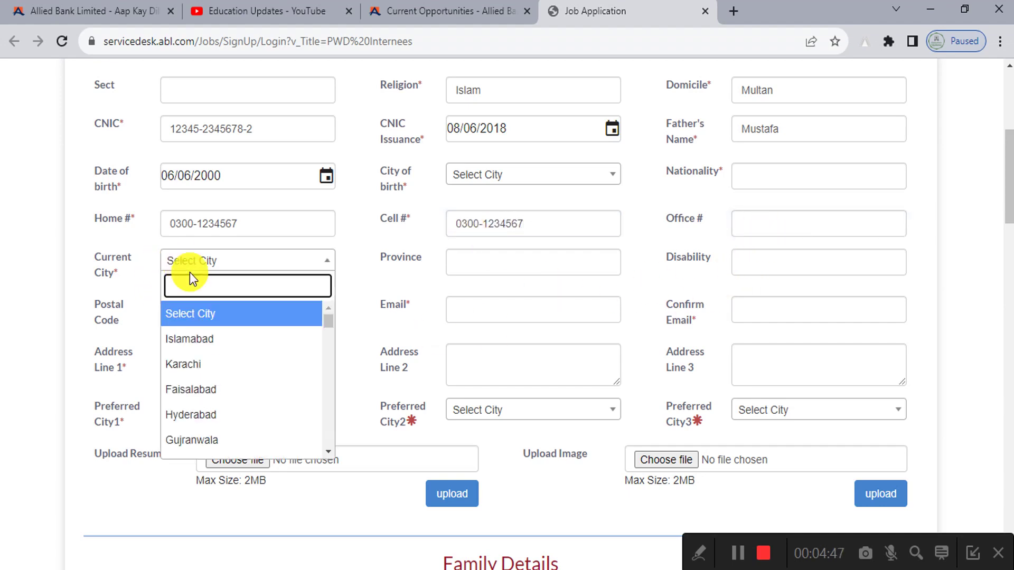
text(multan)
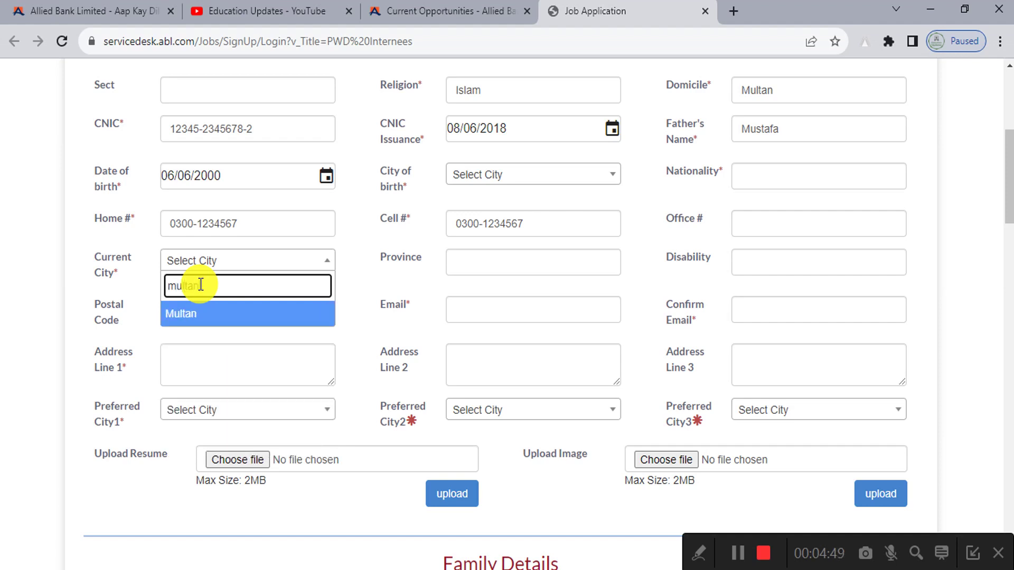
key(Return)
click(529, 264)
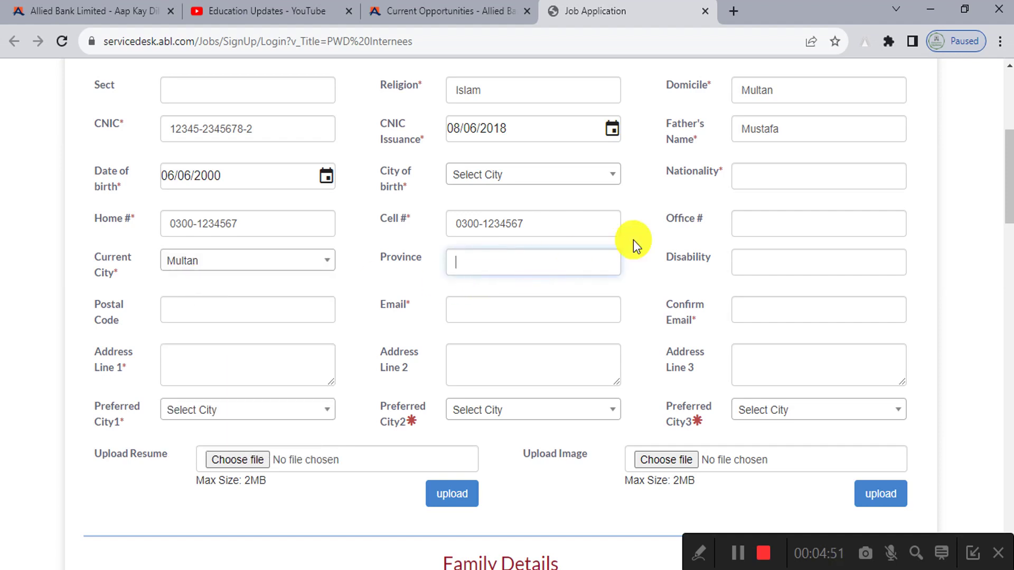
text(Punjab)
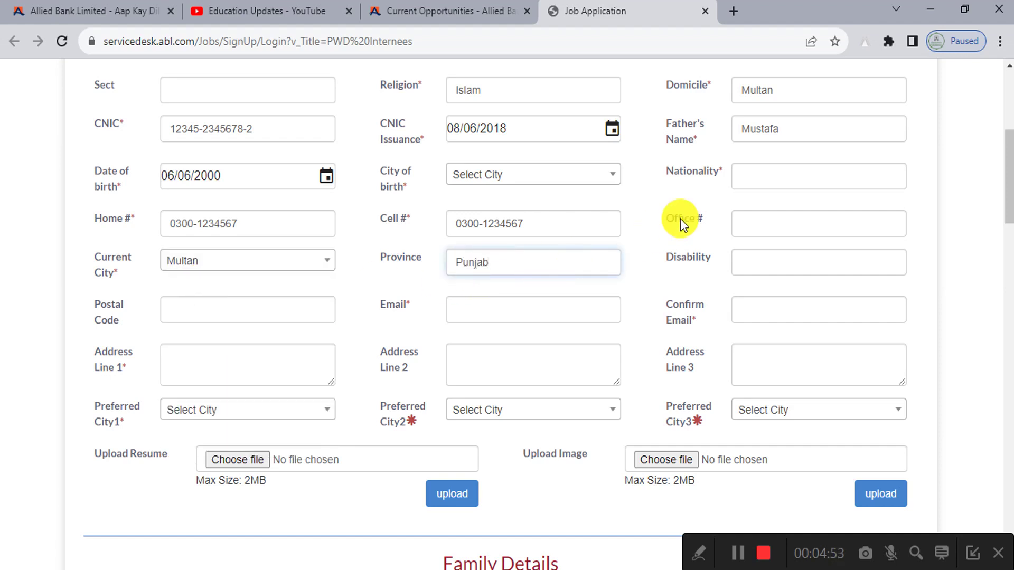
click(794, 272)
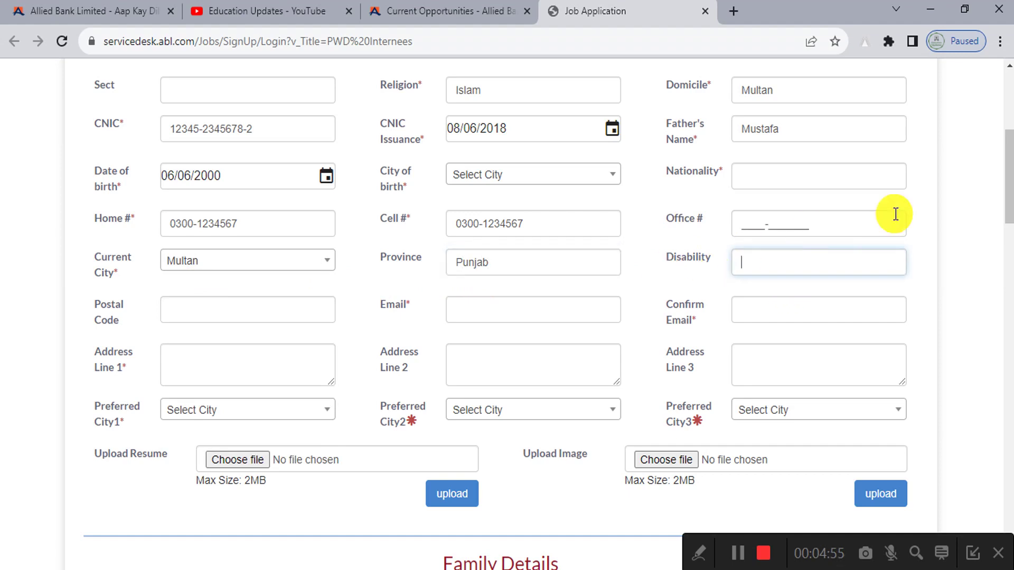
scroll(442, 306, down, 2)
click(253, 231)
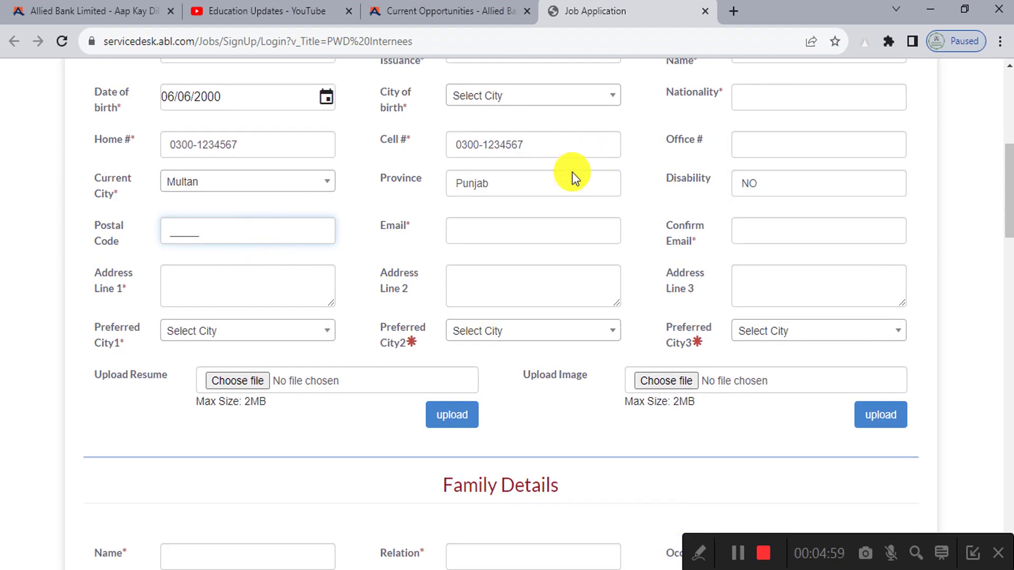
Step: Search Google for 'multan postal code' and select the 59300 result
click(739, 15)
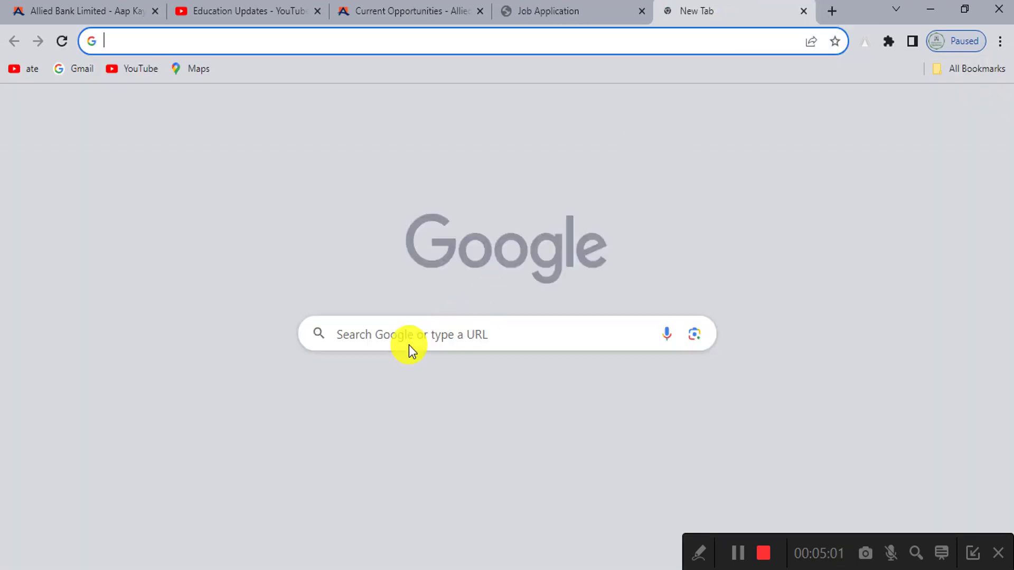
click(364, 467)
text(m)
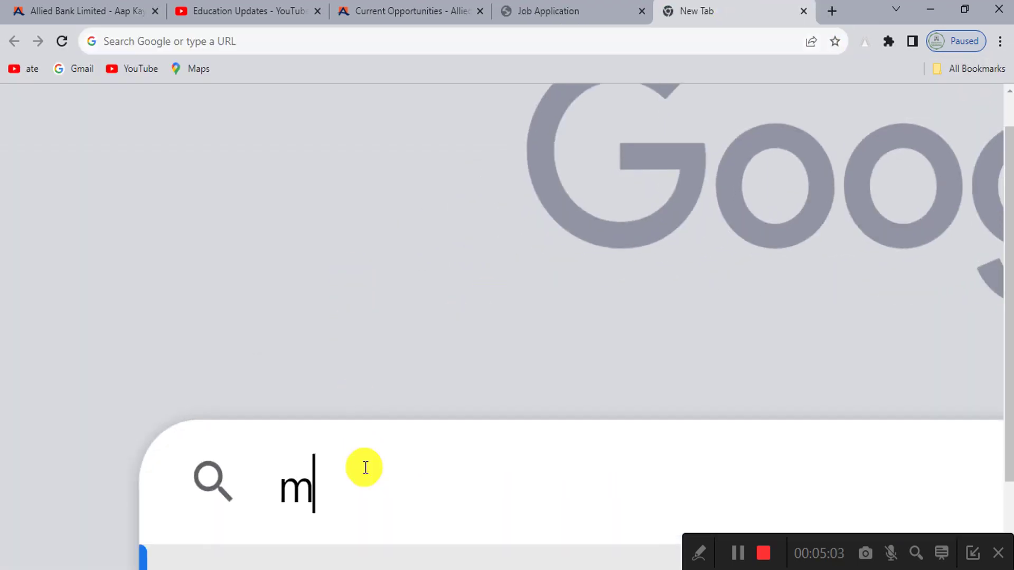
text(ultan pos)
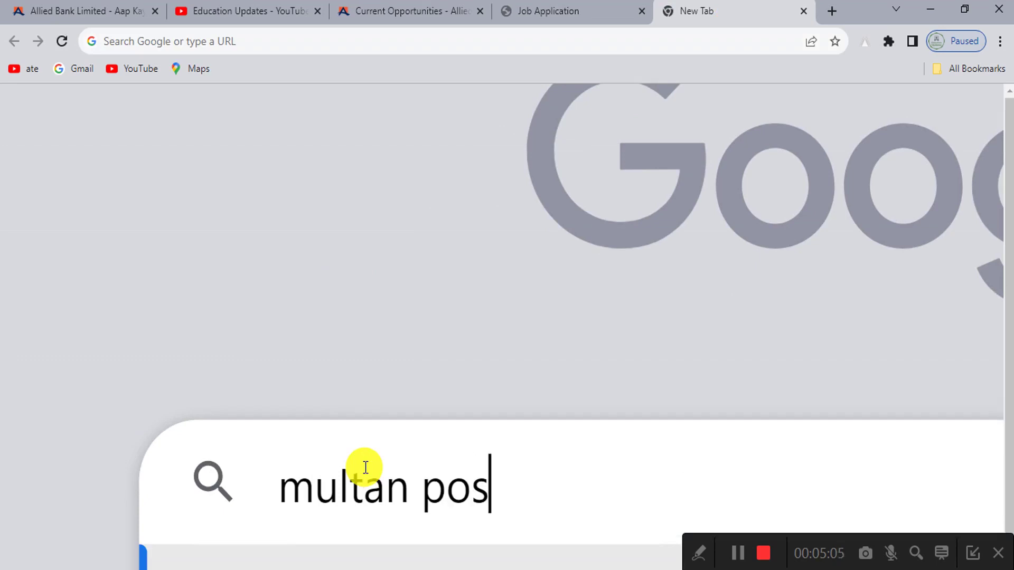
text(tal code)
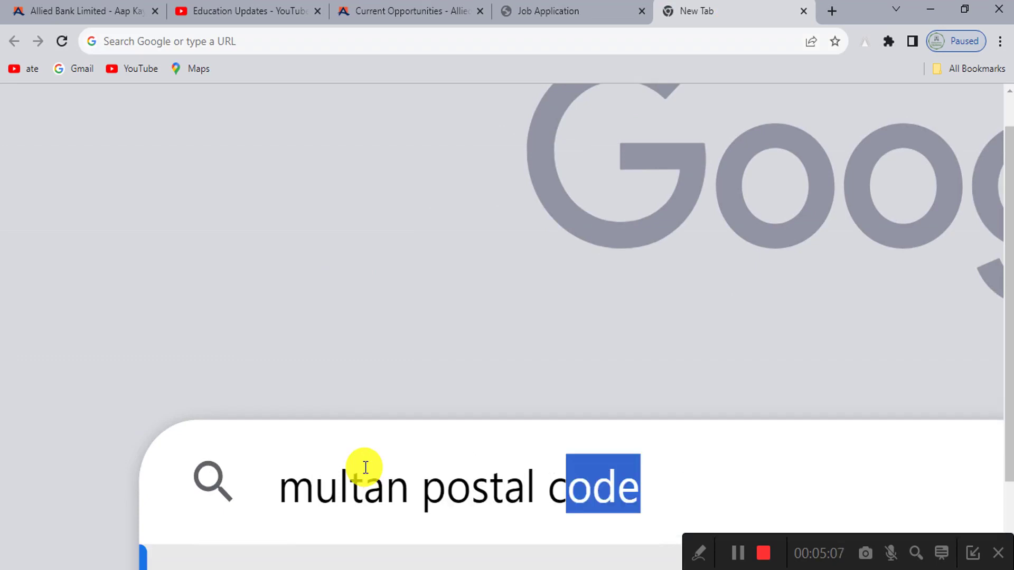
key(Return)
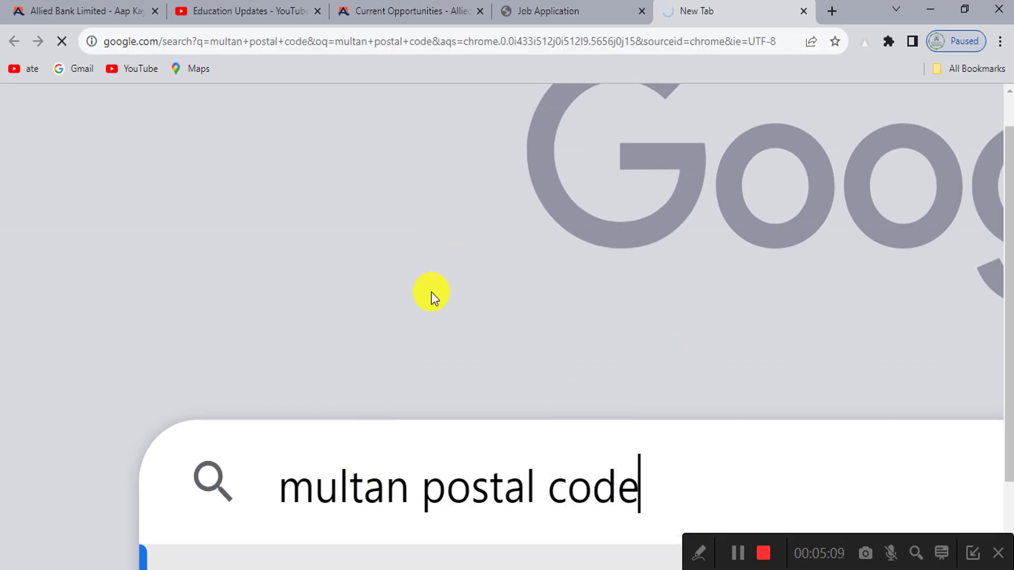
scroll(431, 294, down, 2)
drag(158, 172, 118, 176)
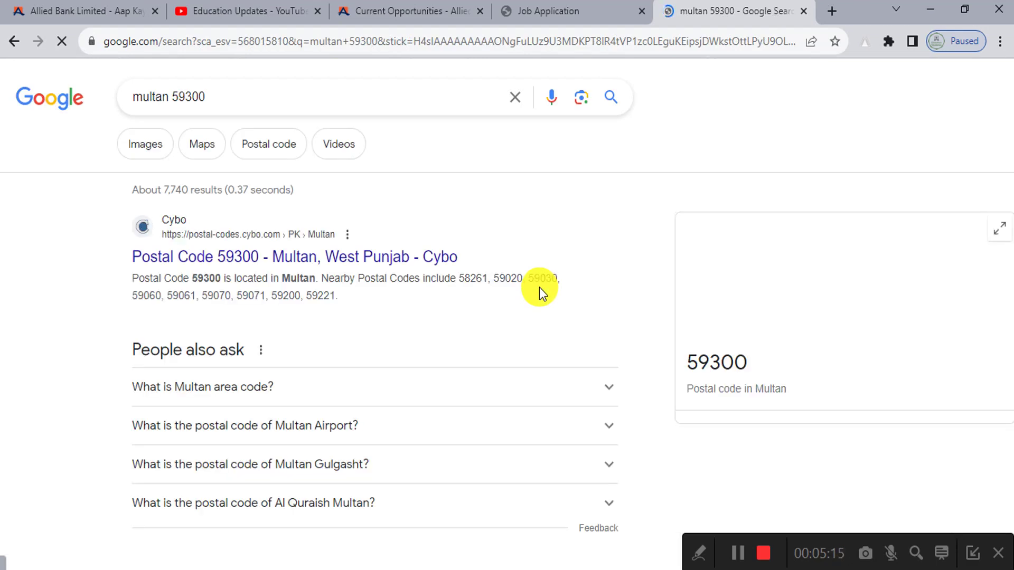
drag(748, 364, 680, 366)
key(ctrl+c)
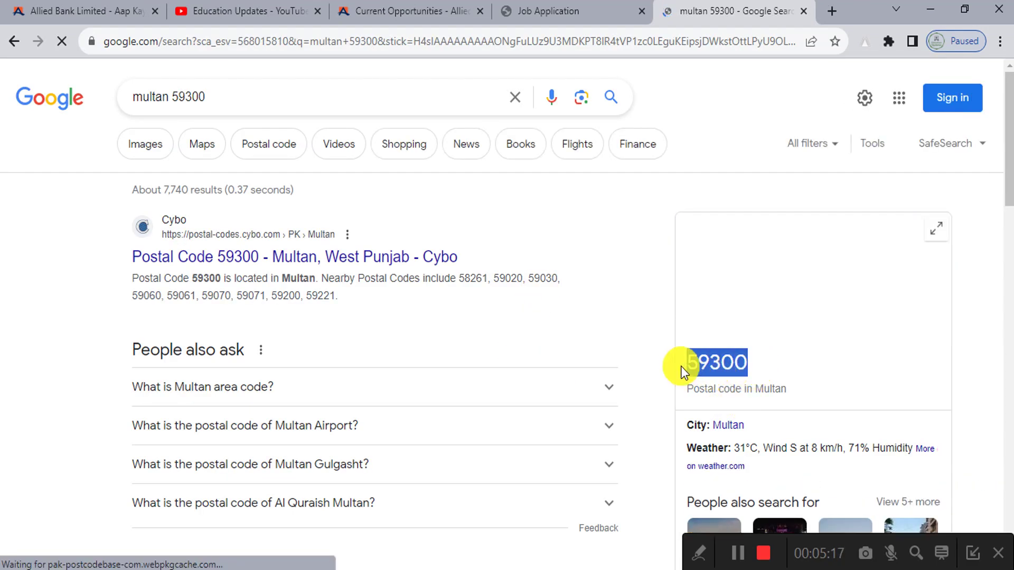
Step: Enter postal code 59300 and the applicant's e-mail address in both e-mail fields
click(520, 16)
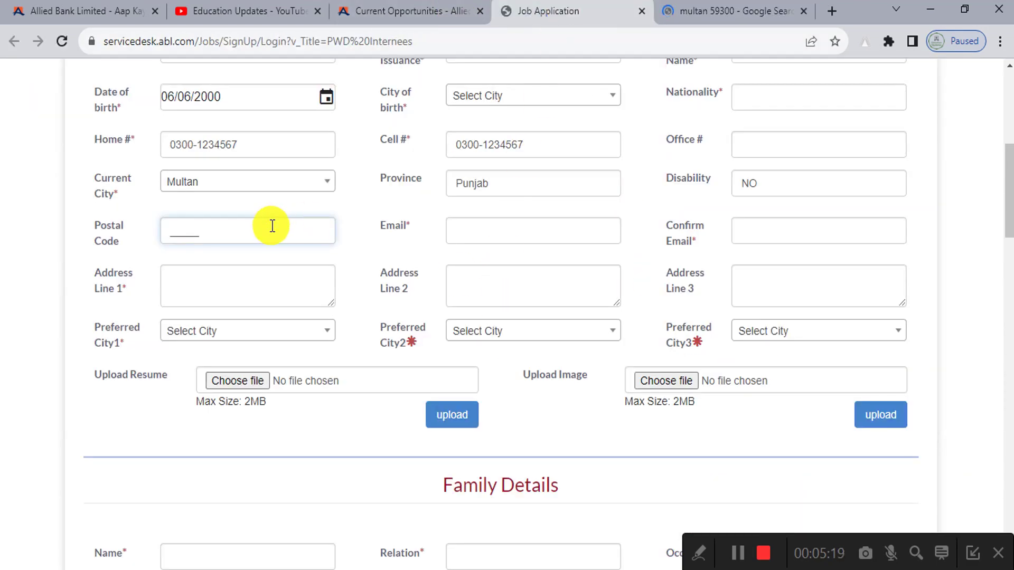
key(ctrl+v)
click(506, 238)
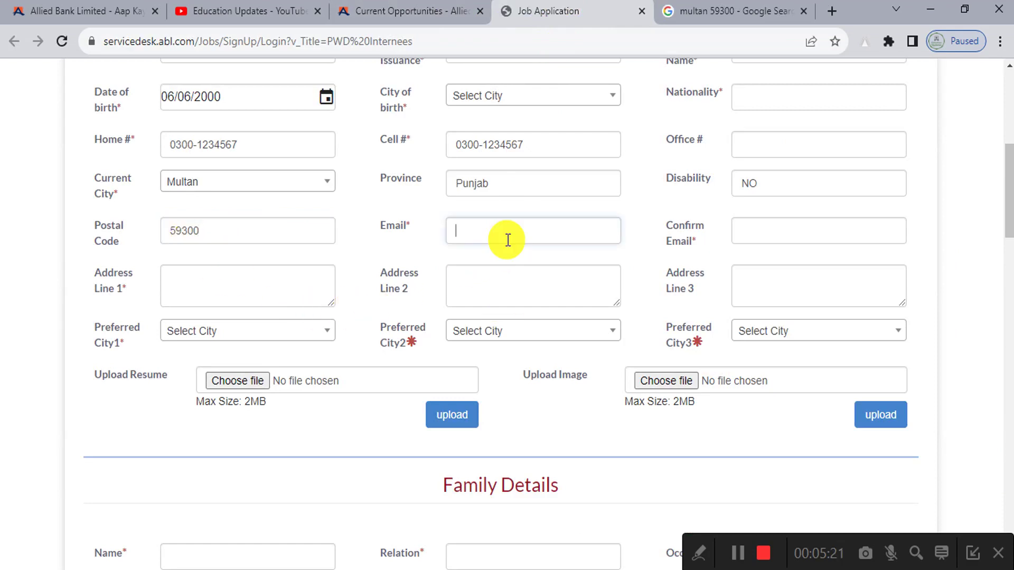
text(xyz)
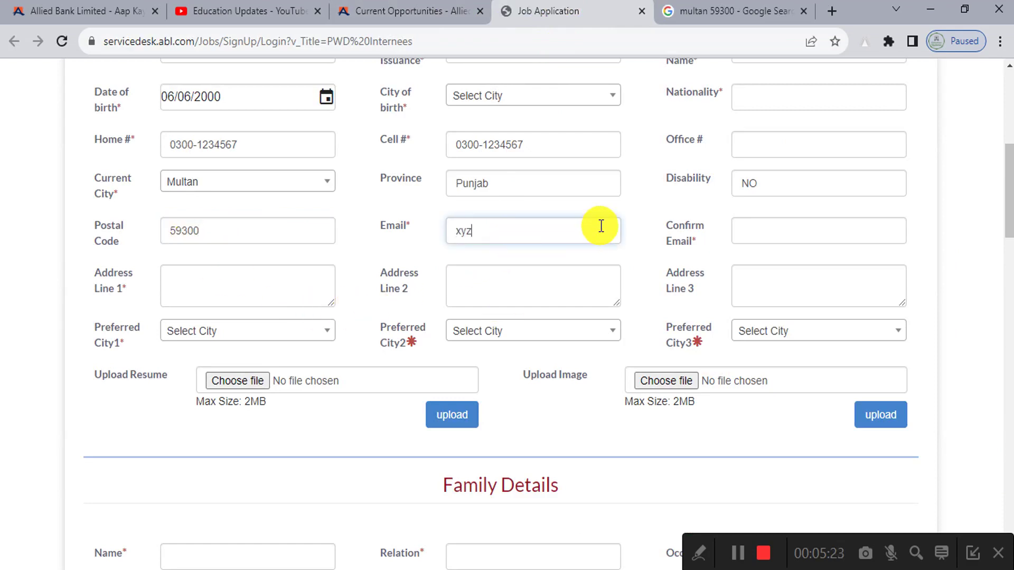
text(@gmail.co)
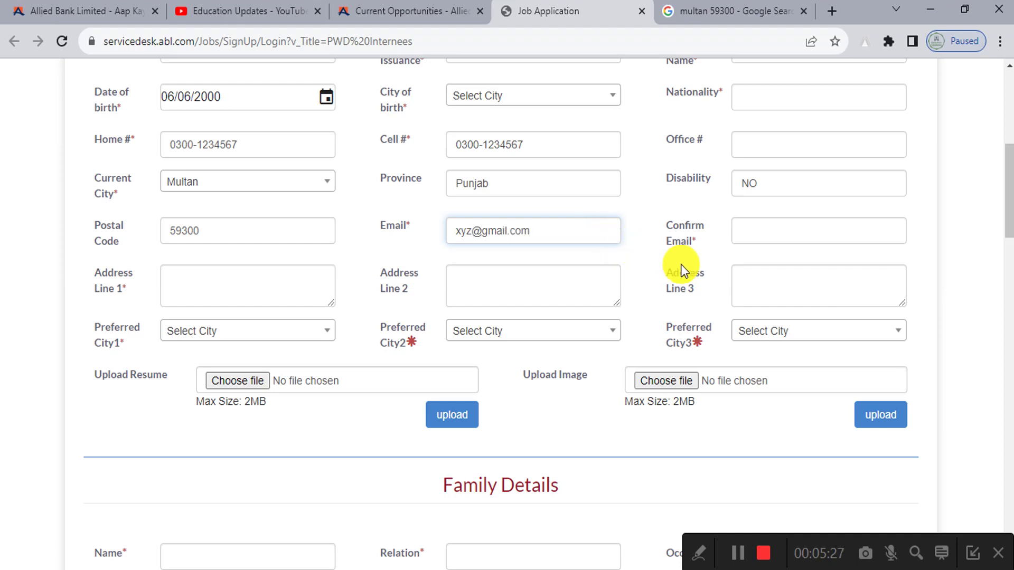
text(m)
drag(535, 235, 445, 241)
key(ctrl+c)
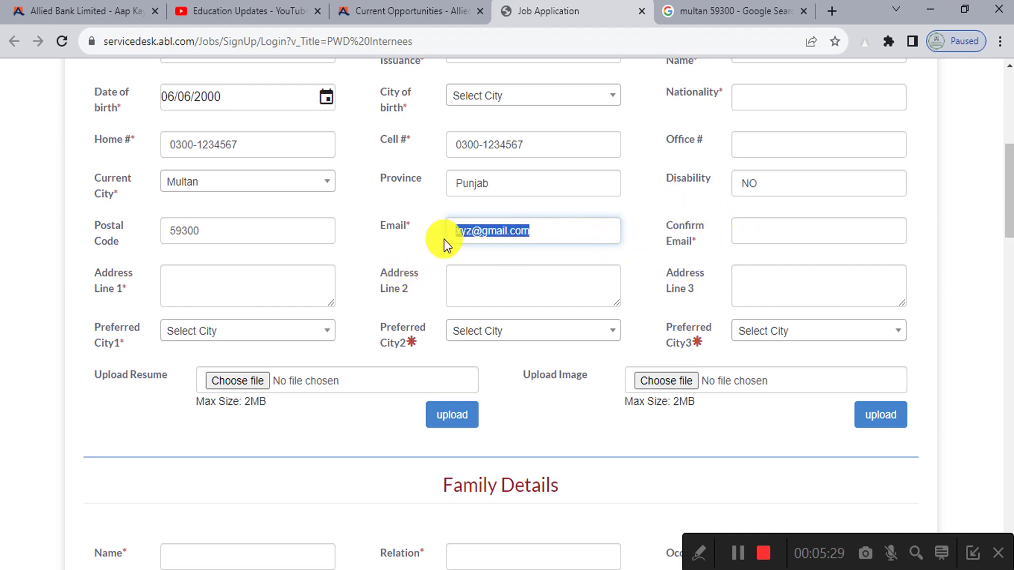
click(759, 236)
key(ctrl+v)
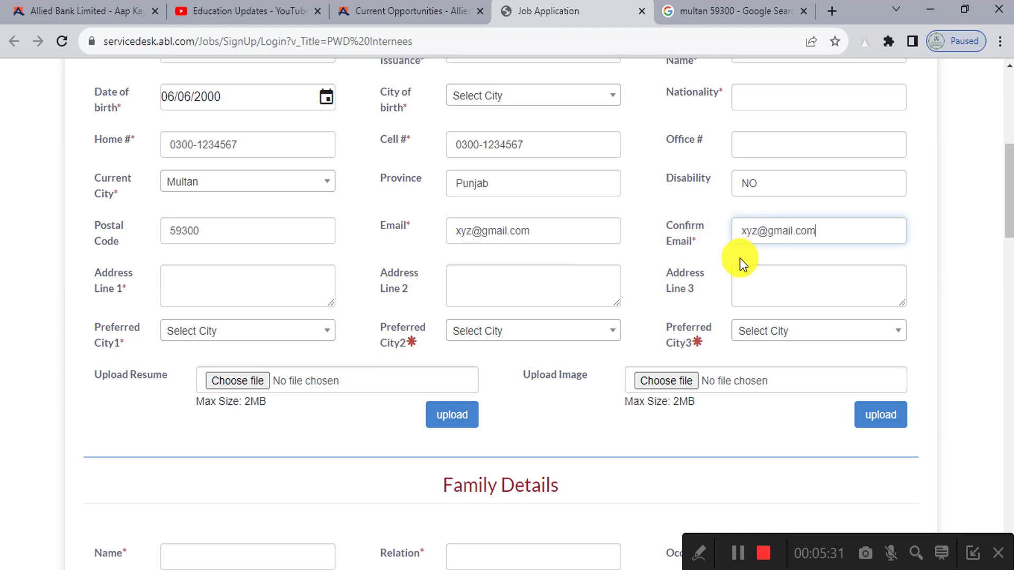
click(179, 283)
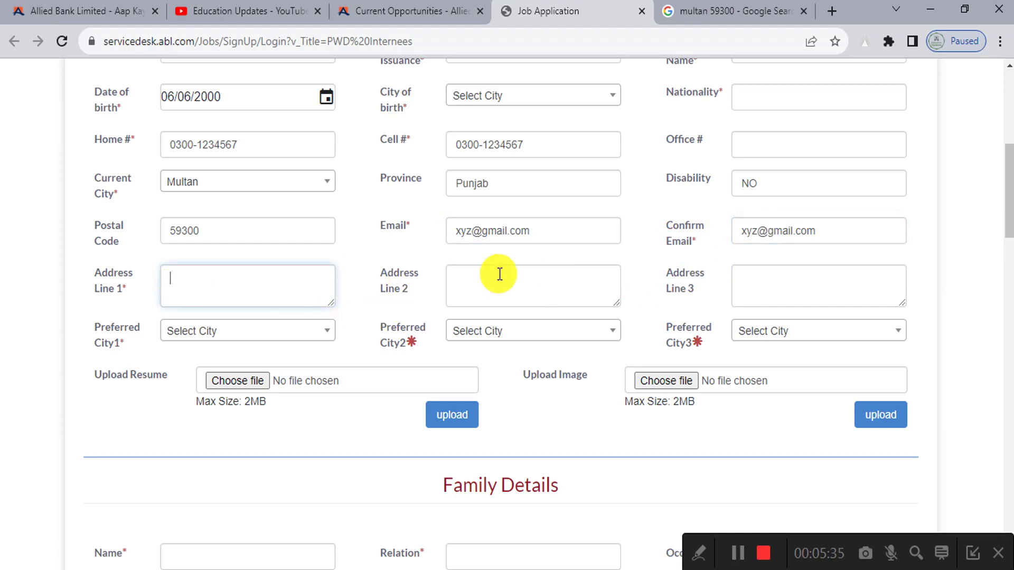
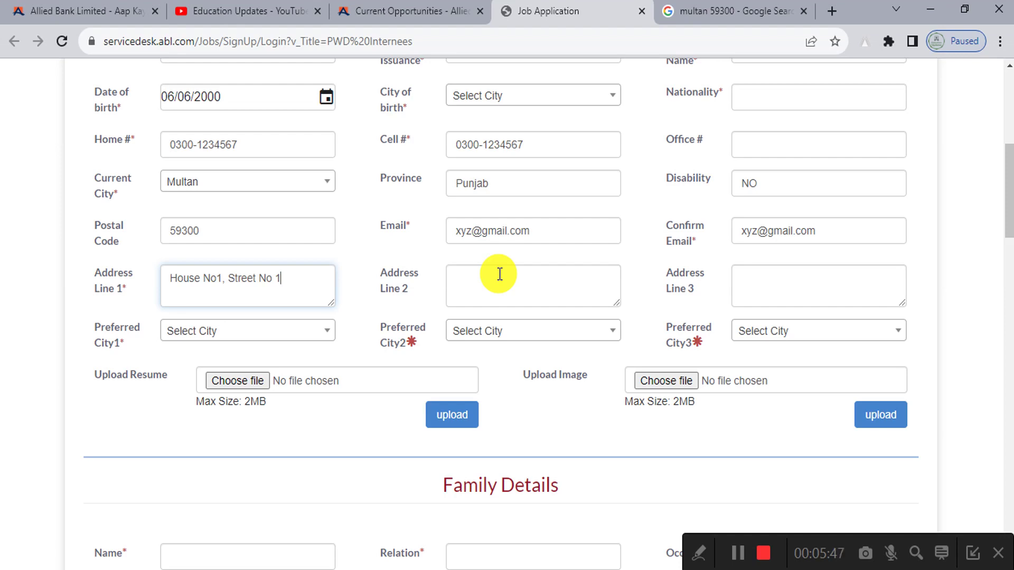
Step: Fill Address Line 1 with the applicant's house, street and area address, correcting the two mistyped numbers
click(220, 281)
key(BackSpace)
text(0)
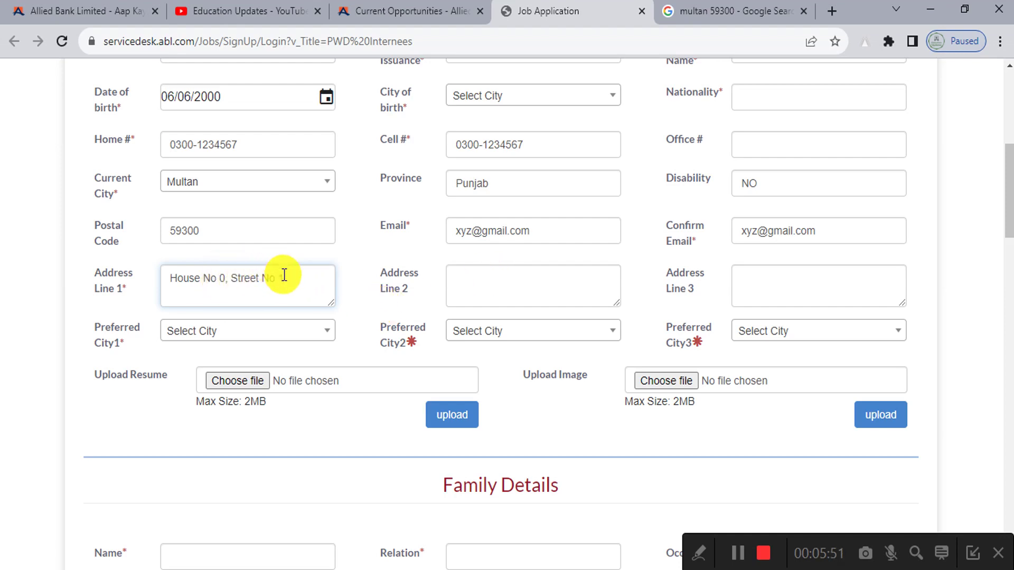
click(285, 274)
key(BackSpace)
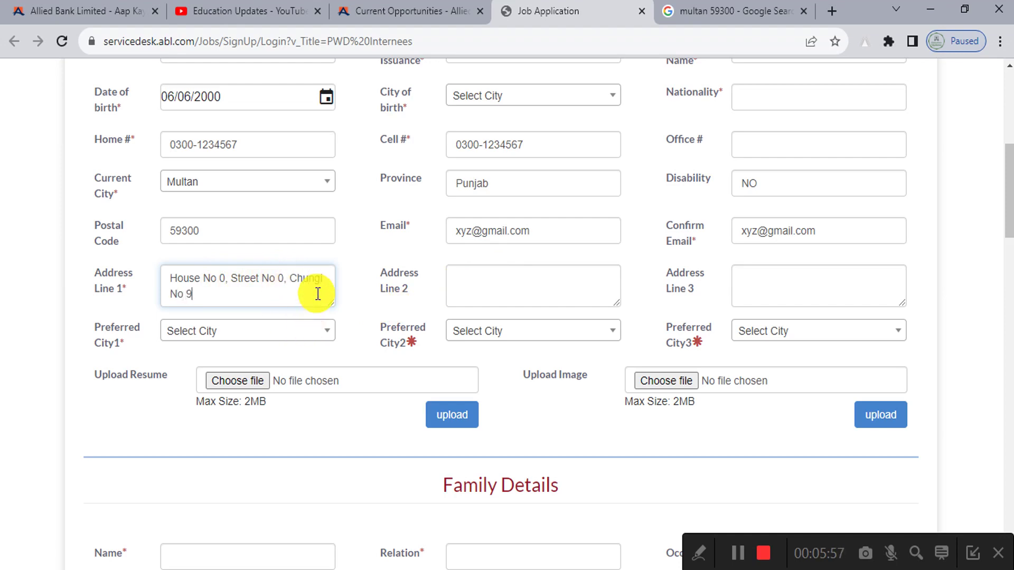
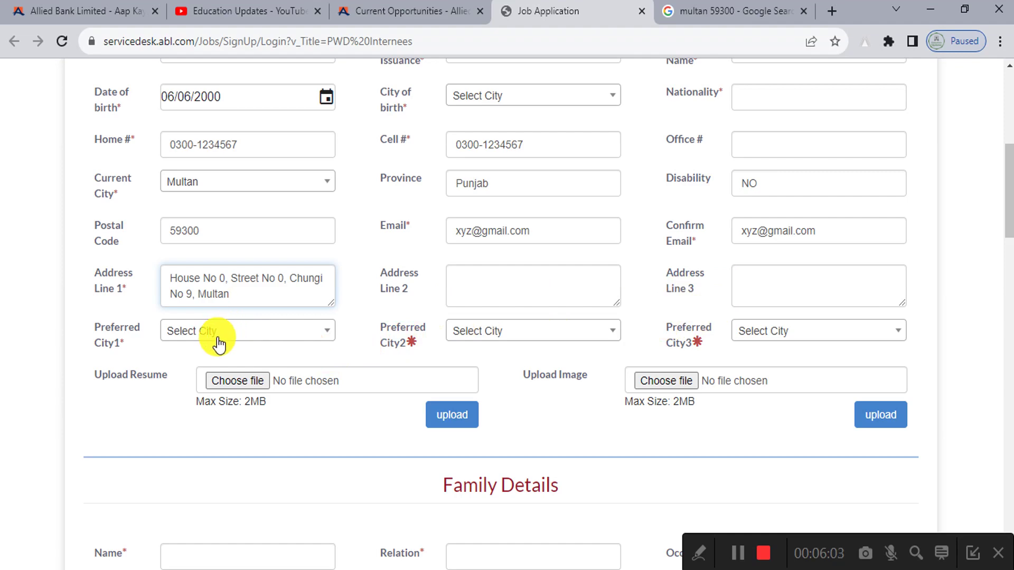
Step: Set the first preferred city to Multan
scroll(84, 345, up, 5)
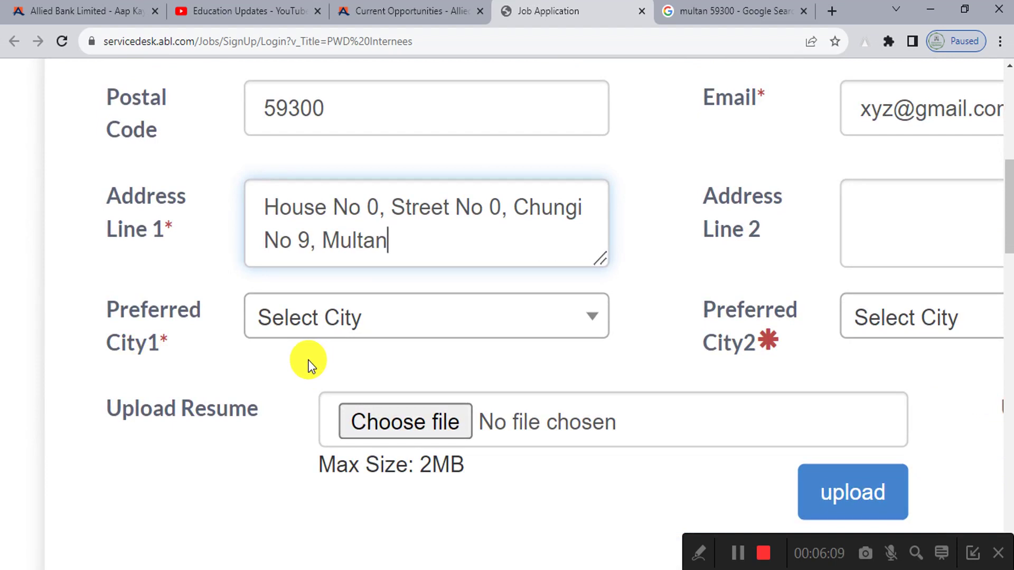
click(698, 546)
click(533, 553)
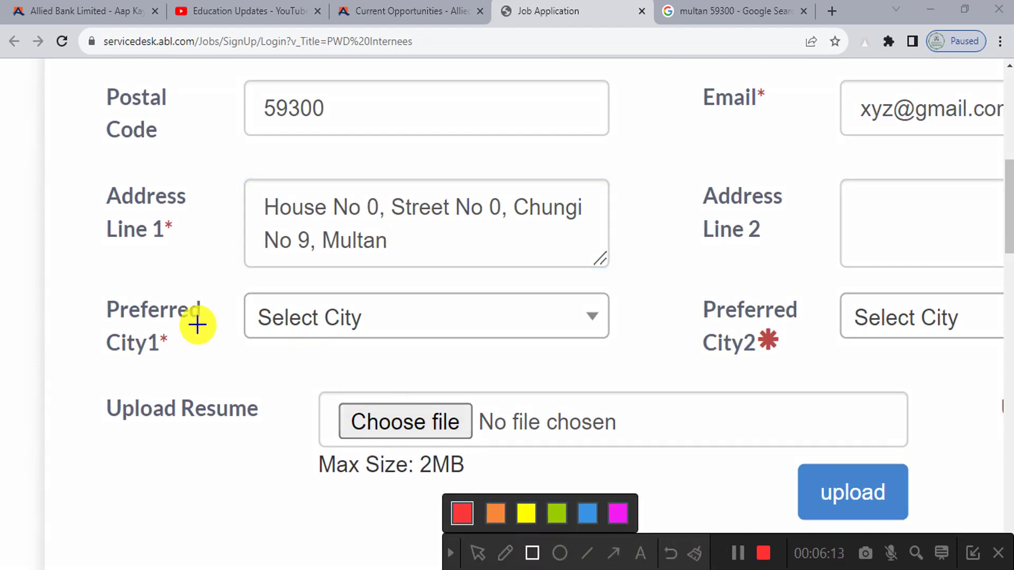
drag(237, 279, 644, 356)
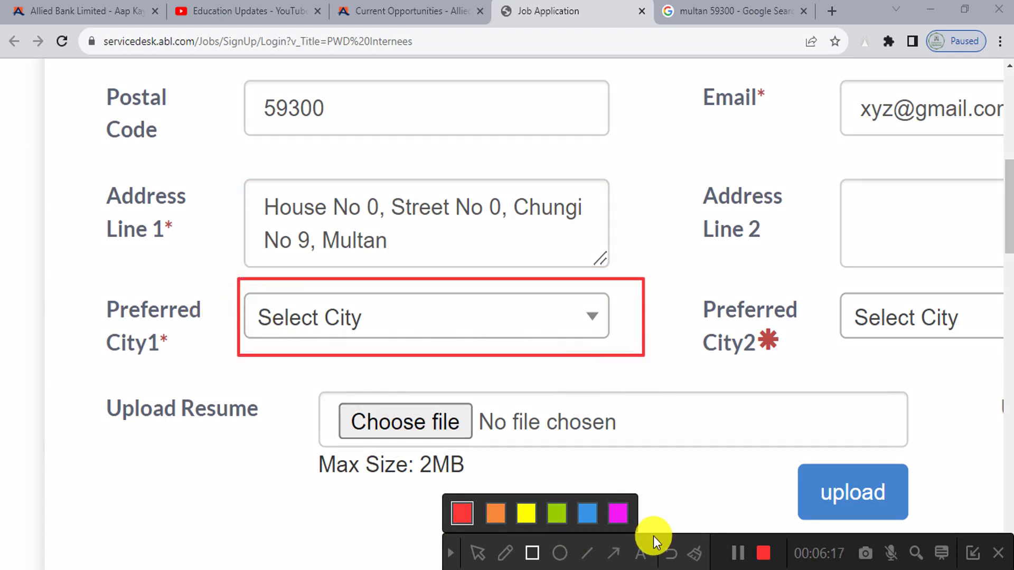
click(695, 553)
click(450, 553)
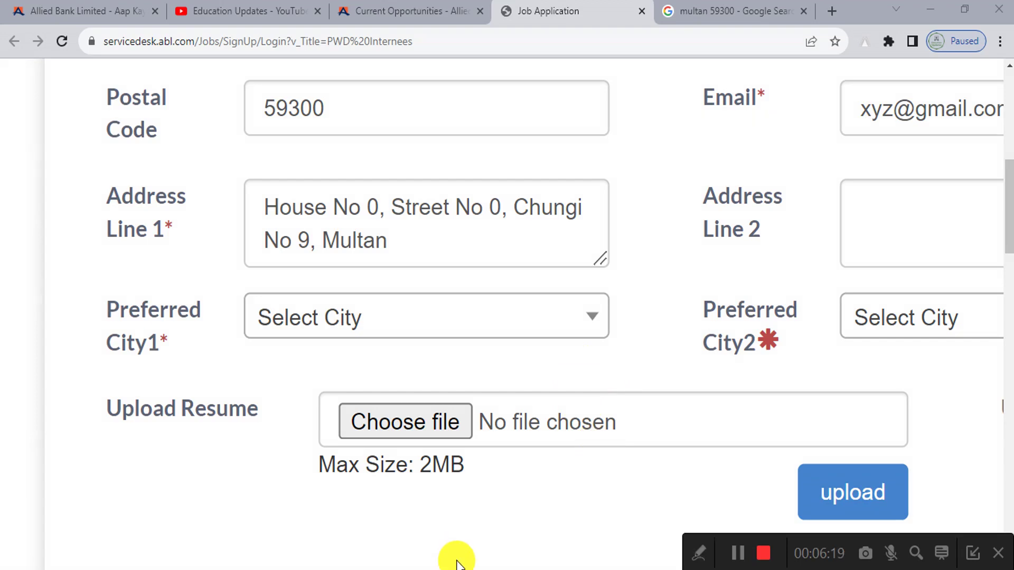
click(340, 327)
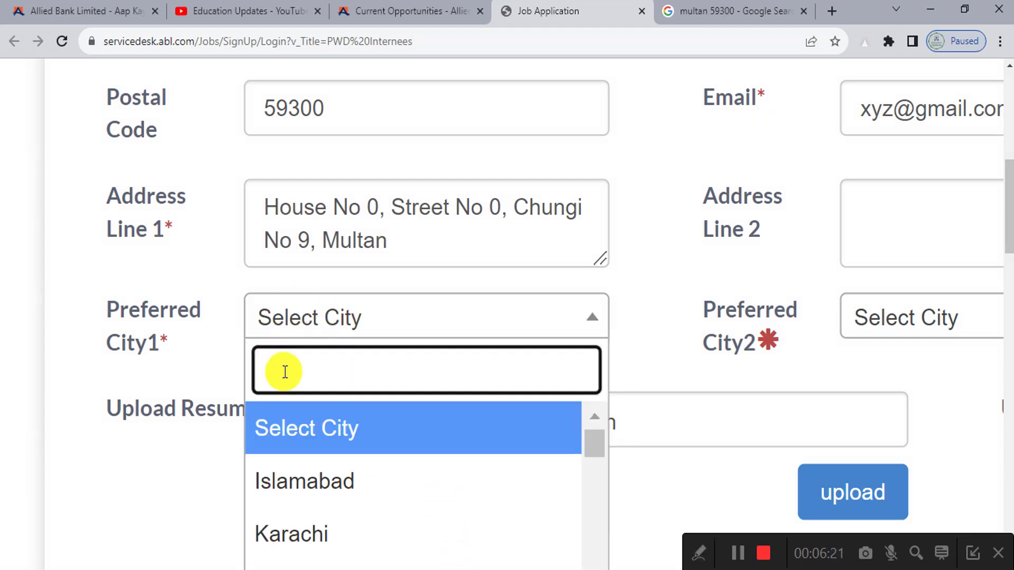
text(mul)
key(Return)
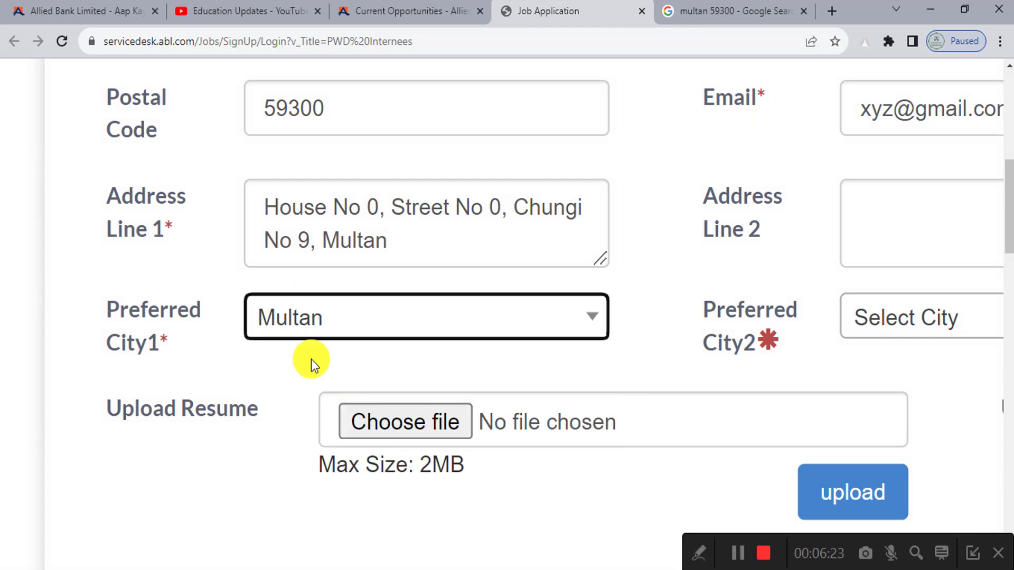
Step: Set the second and third preferred cities to Khanewal and Sahiwal
click(542, 327)
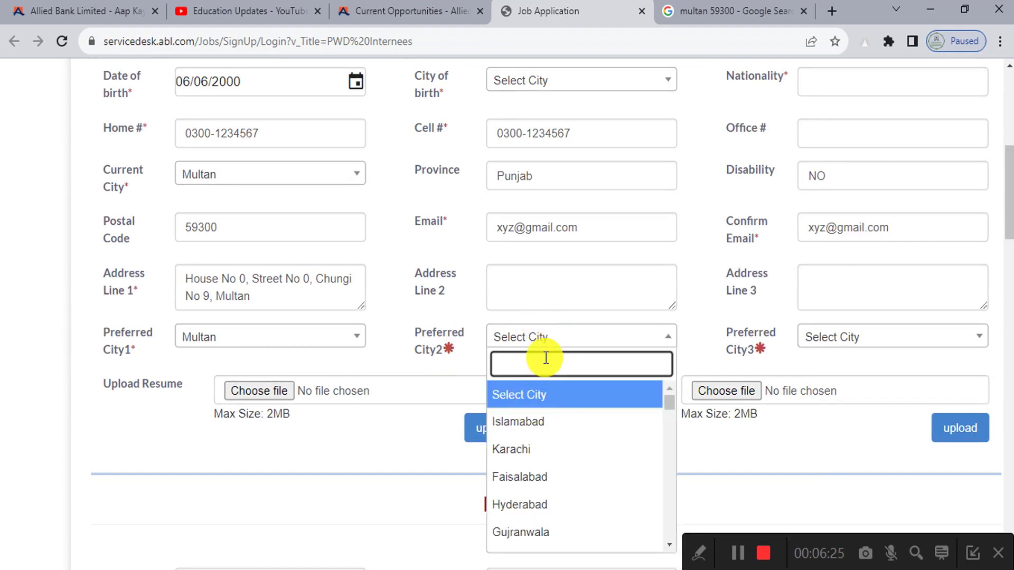
text(khan)
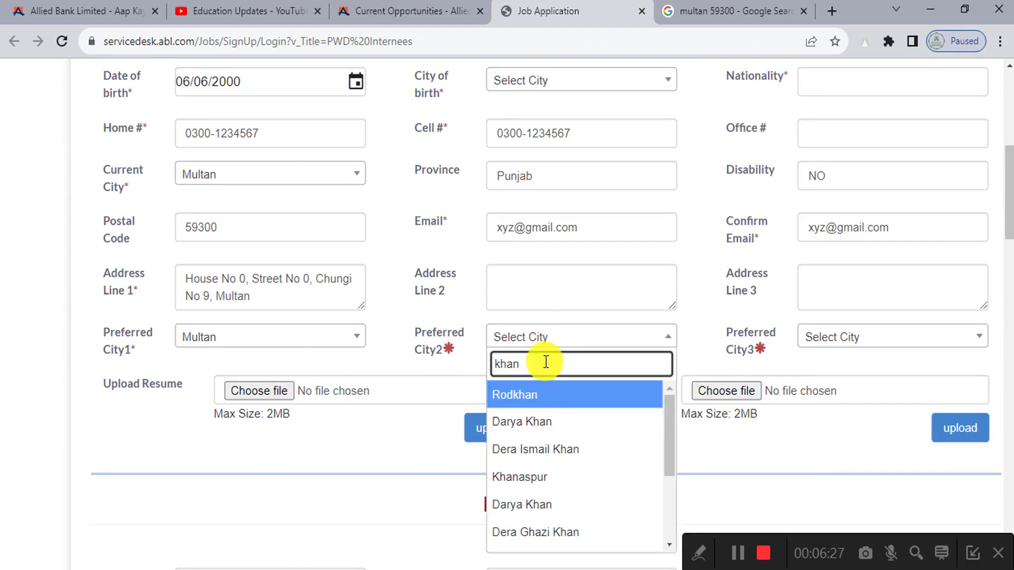
text(ew)
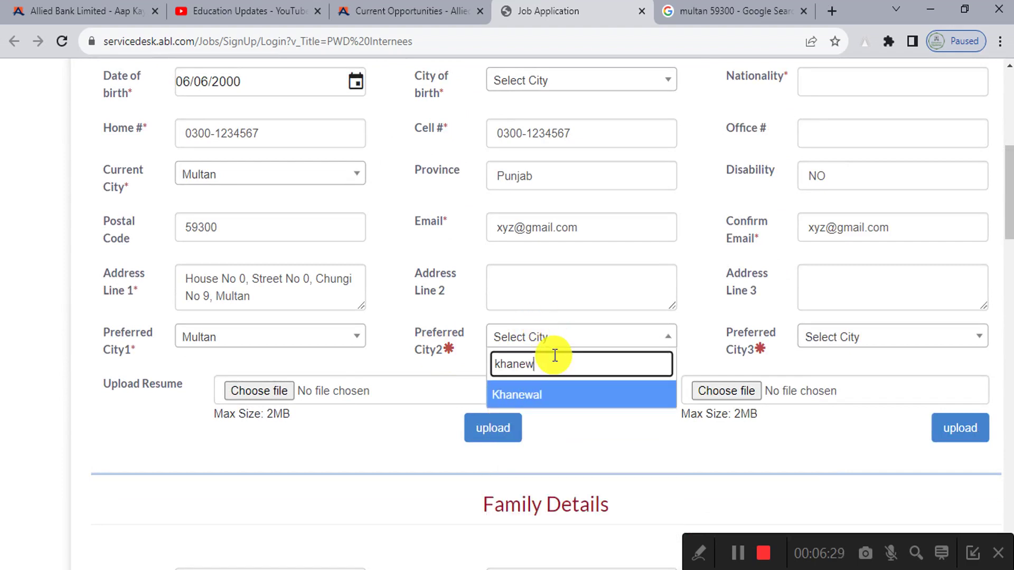
key(Return)
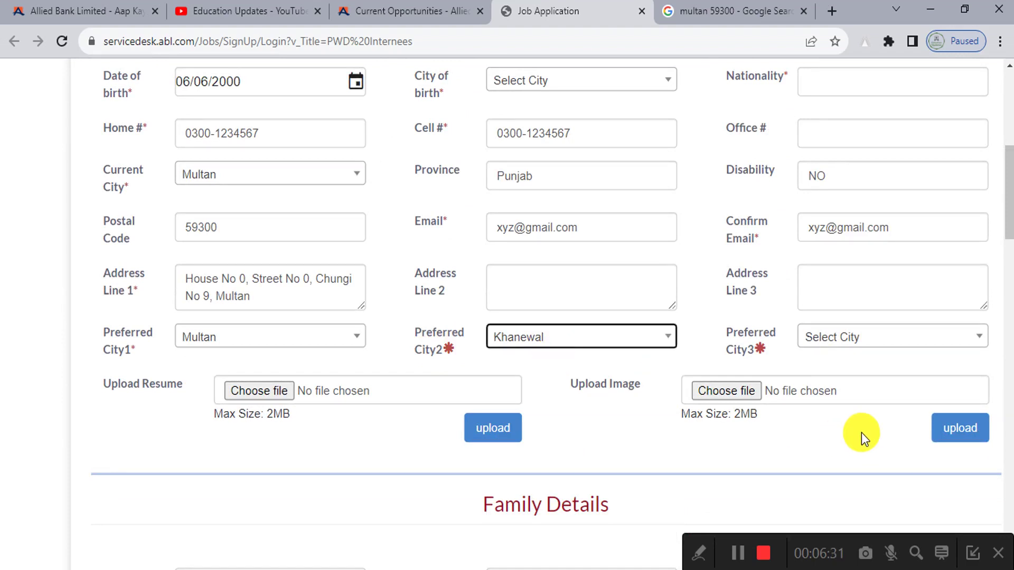
click(877, 340)
text(sahiwa)
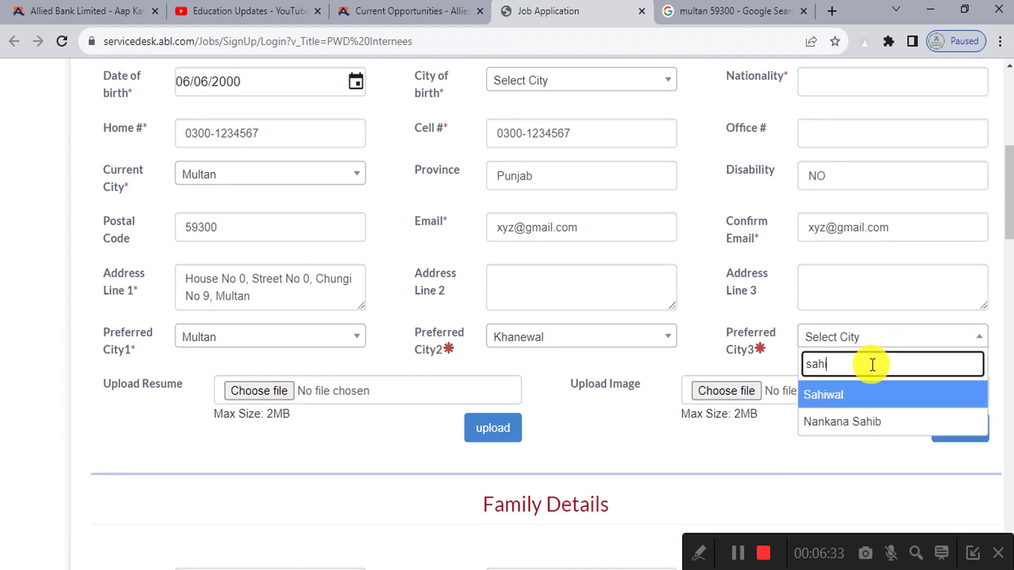
click(887, 396)
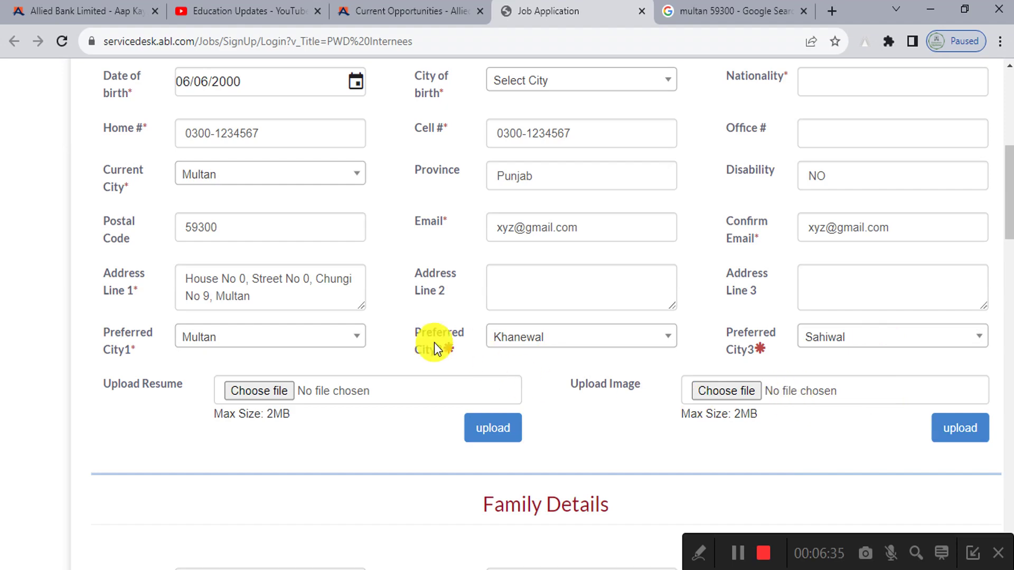
scroll(453, 347, down, 1)
Step: Attempt to upload 827.docx as the resume and dismiss the upload error
scroll(88, 318, up, 5)
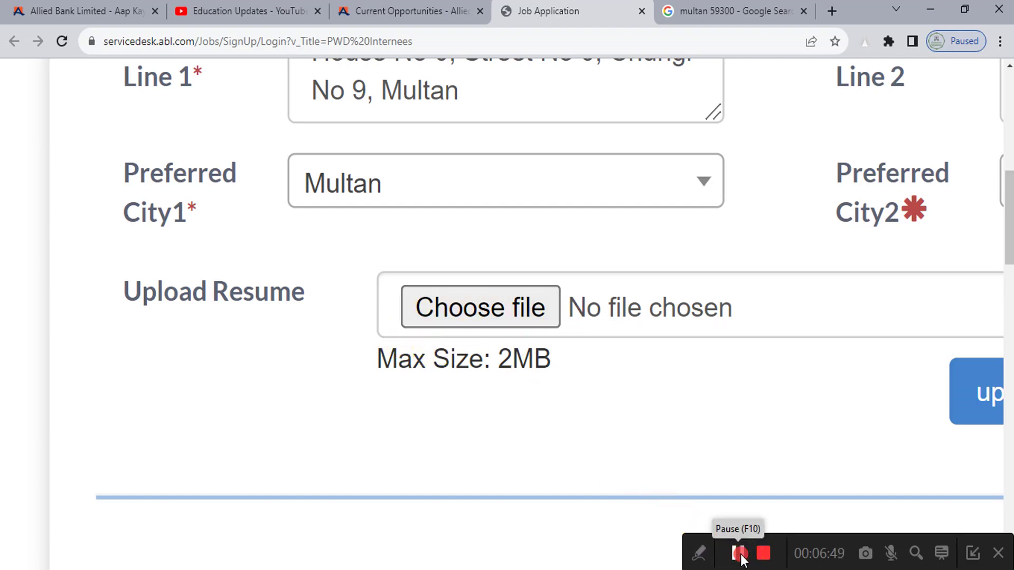
click(738, 553)
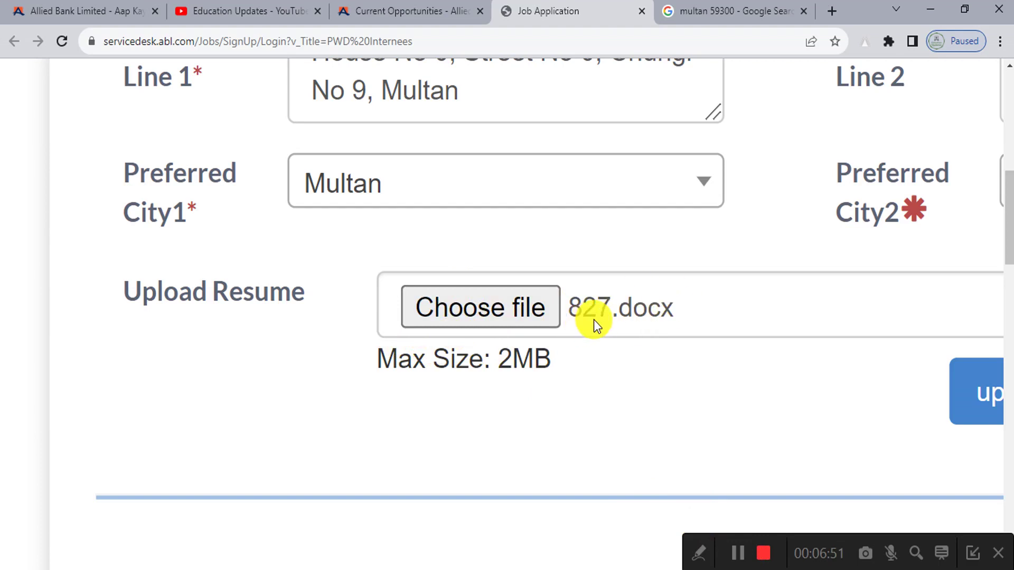
scroll(523, 324, down, 4)
scroll(689, 378, up, 3)
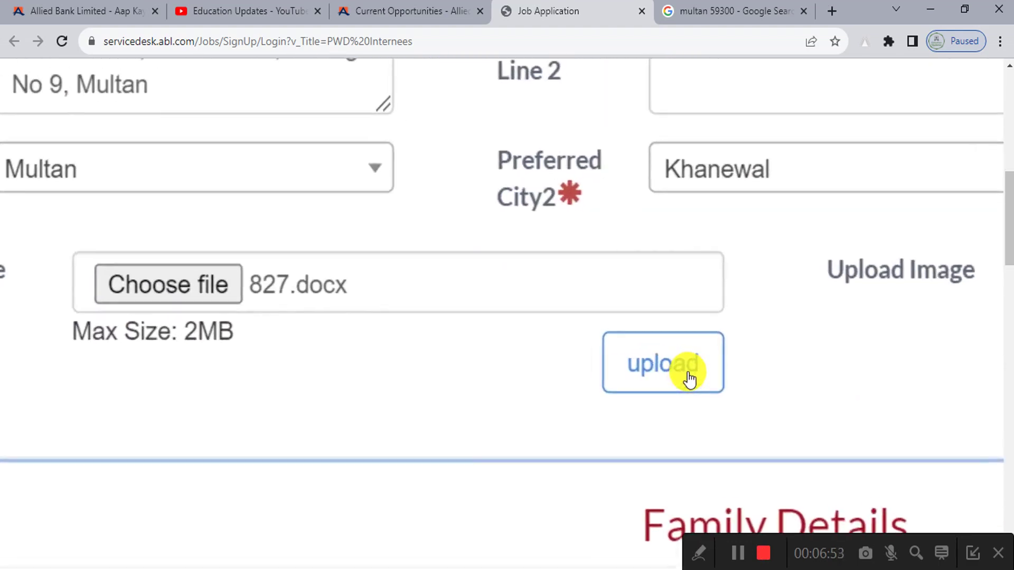
scroll(690, 378, down, 5)
click(463, 369)
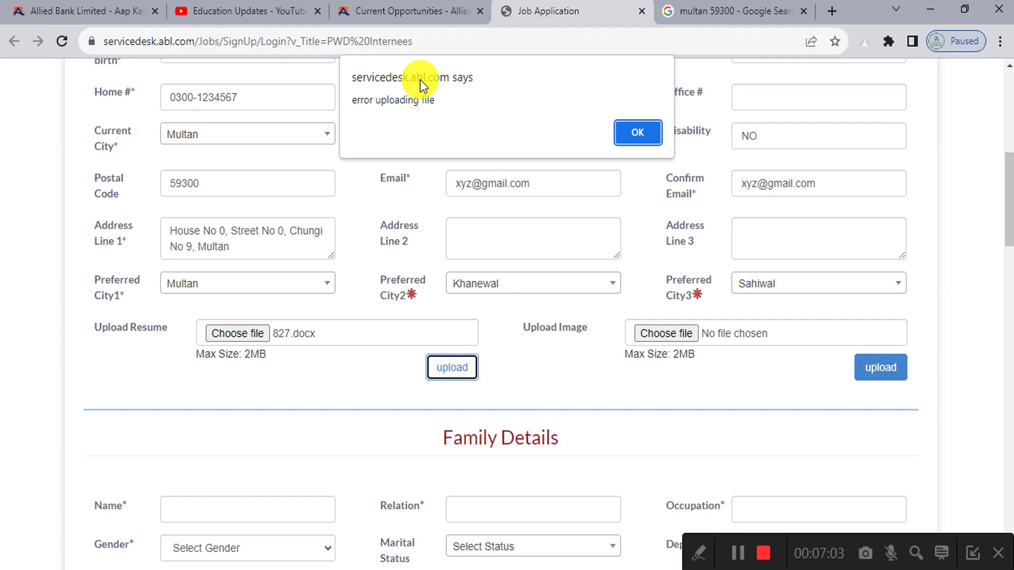
click(636, 133)
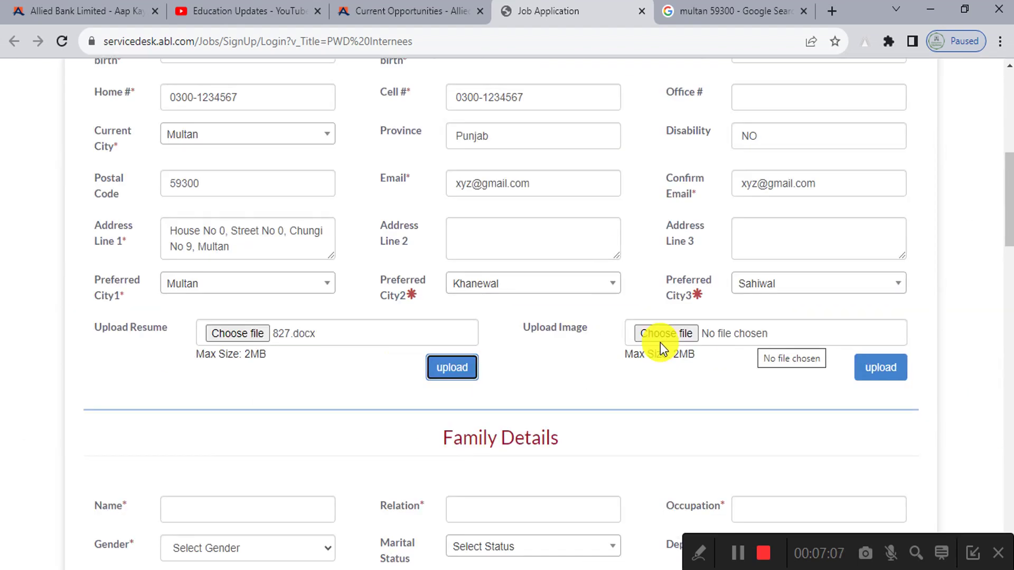
Step: Choose EducationUpdates.jpg from Documents as the image, upload it, and dismiss the error
click(662, 337)
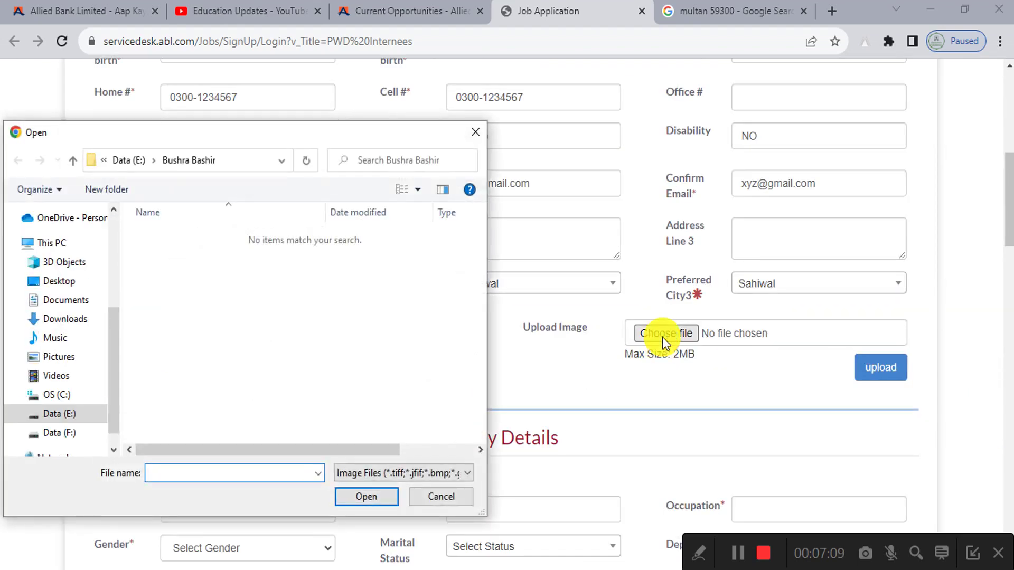
click(66, 300)
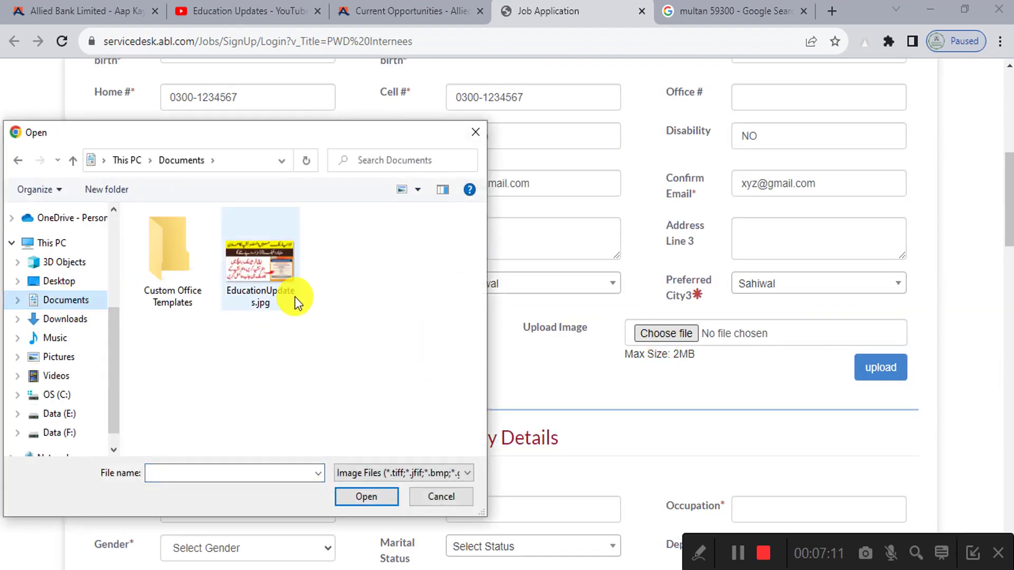
click(289, 294)
click(359, 495)
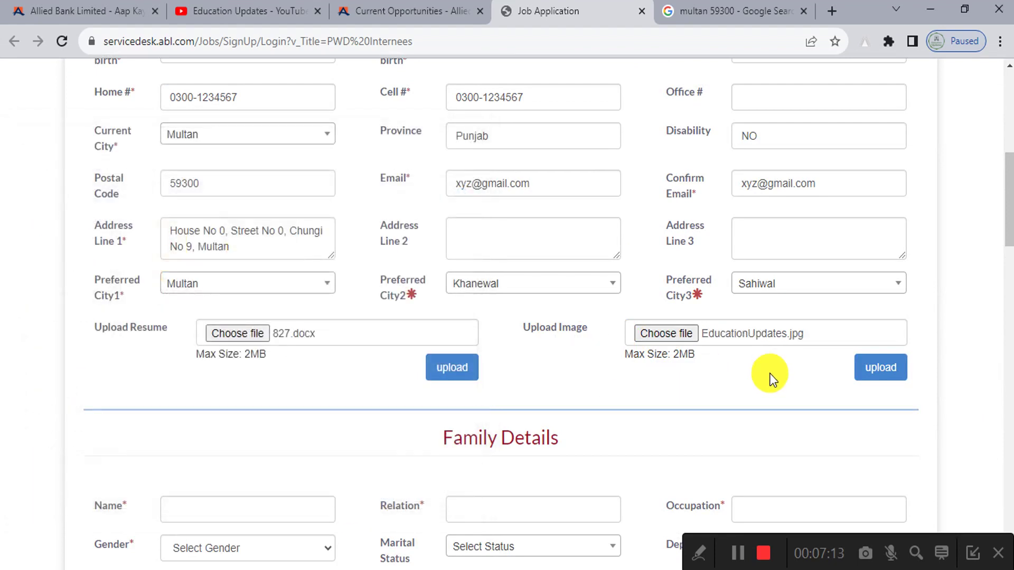
click(866, 371)
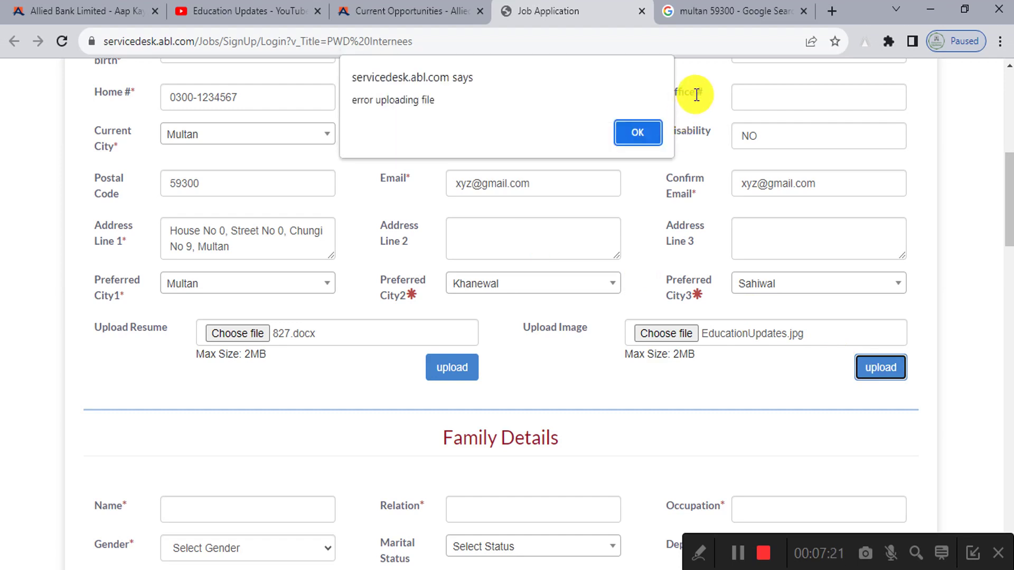
click(646, 131)
Step: Enter the family member's name, relation Brother and occupation Student
scroll(594, 355, up, 3)
scroll(593, 356, down, 9)
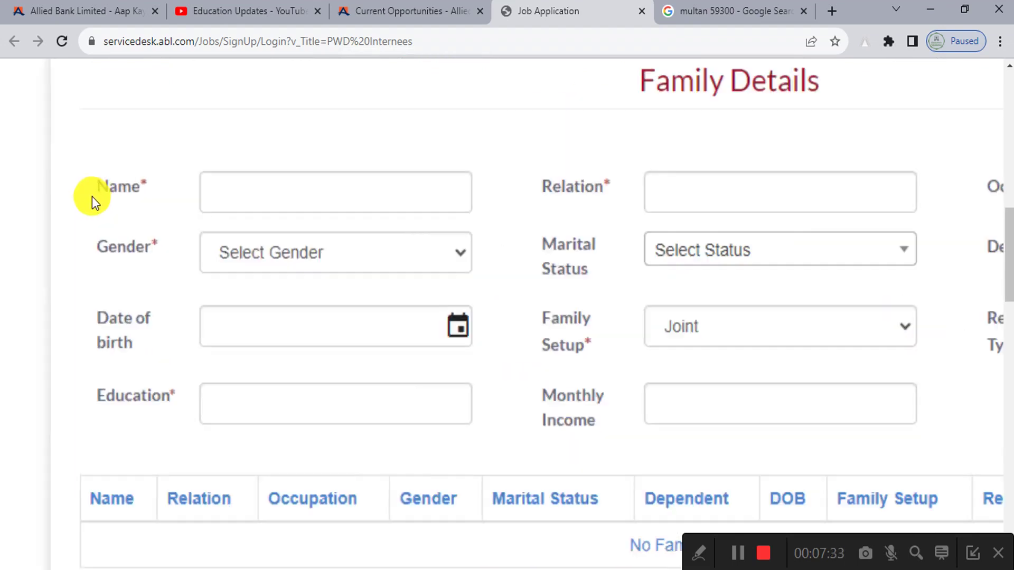
click(276, 203)
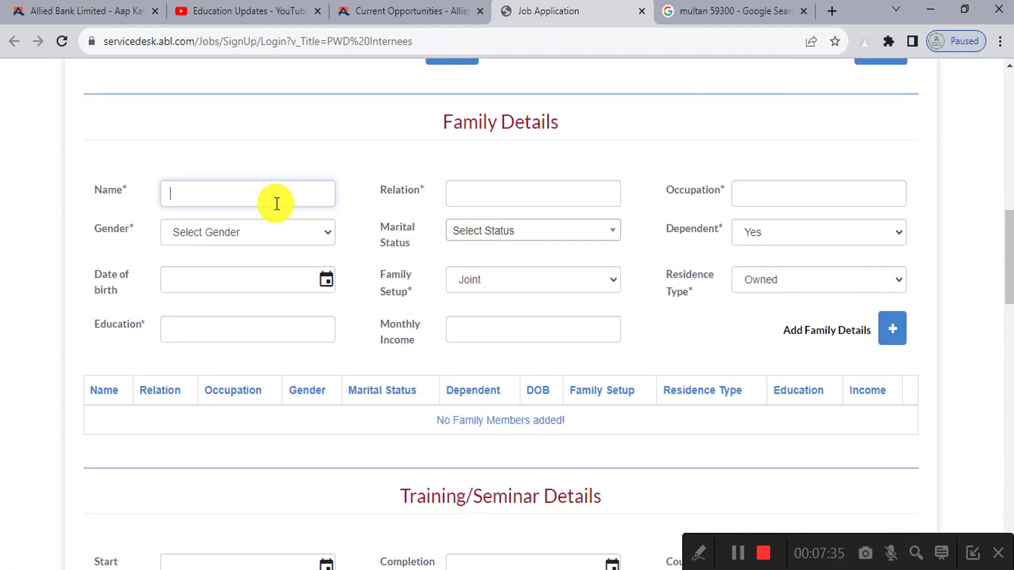
text(Tariq)
click(502, 200)
text(Brot)
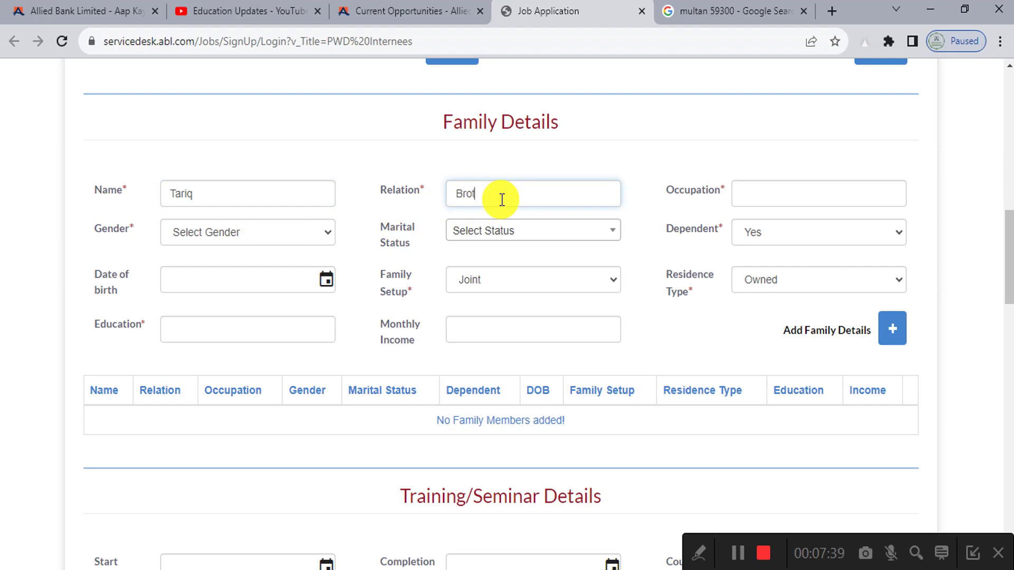
text(her)
click(787, 197)
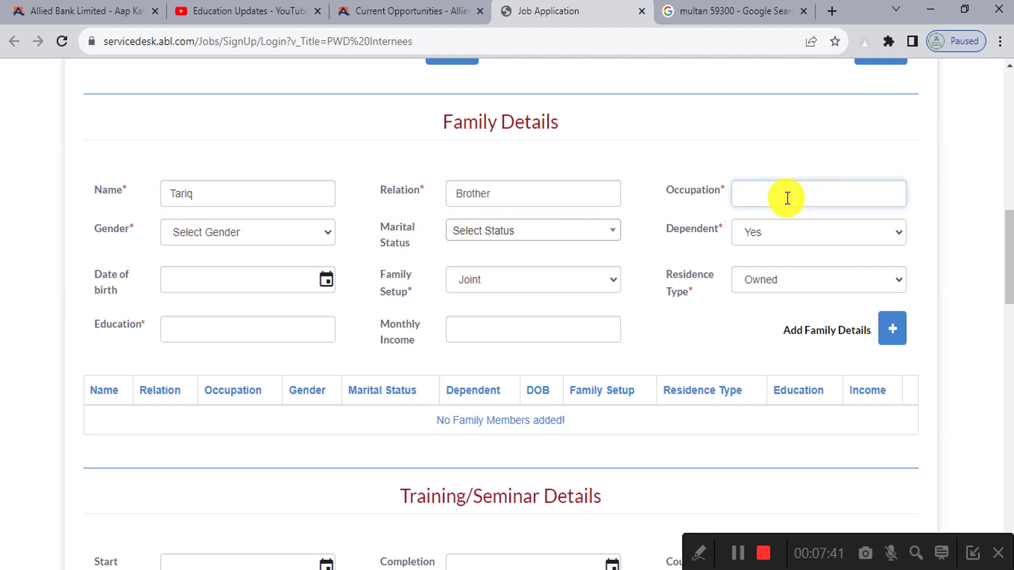
text(Student)
Step: Set the family member's gender to Male, marital status Single and Dependent to Yes
click(248, 232)
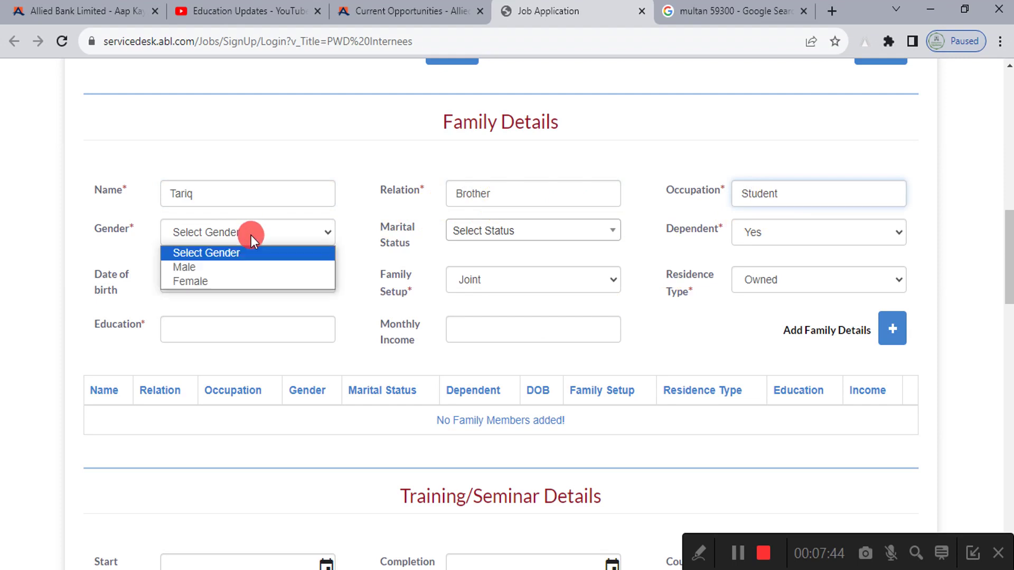
click(251, 267)
click(477, 231)
click(497, 311)
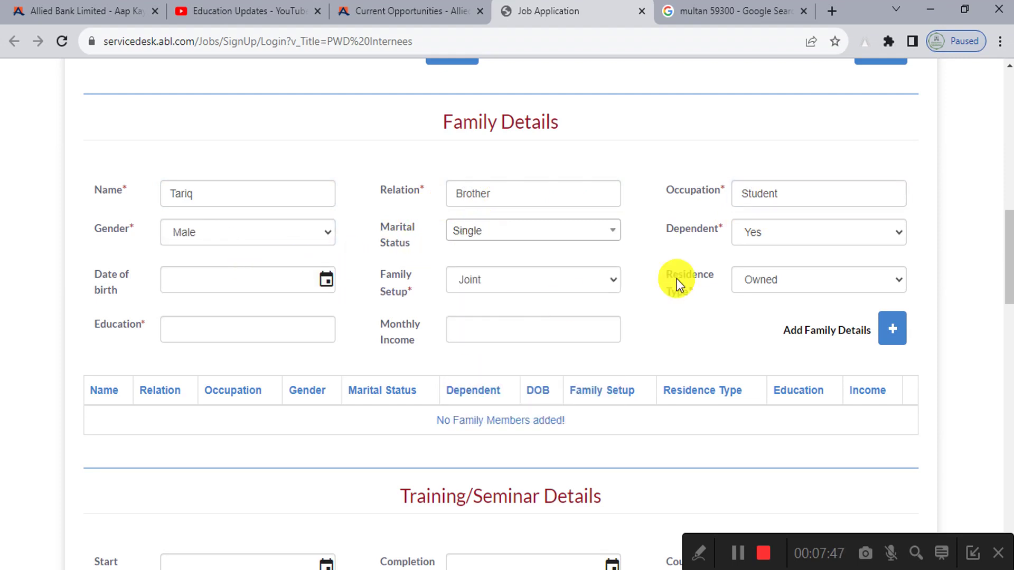
click(761, 234)
click(761, 234)
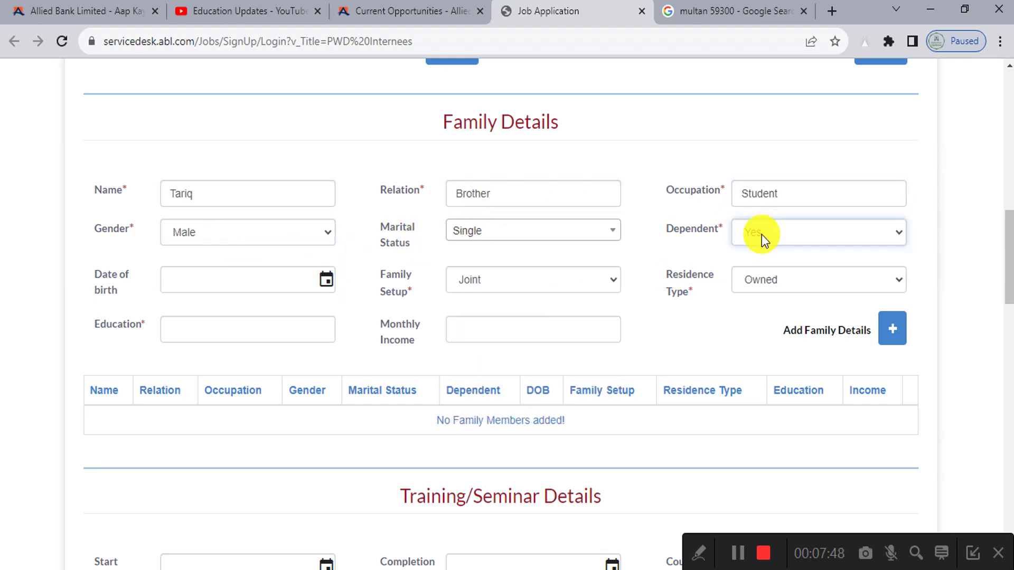
click(327, 279)
click(326, 280)
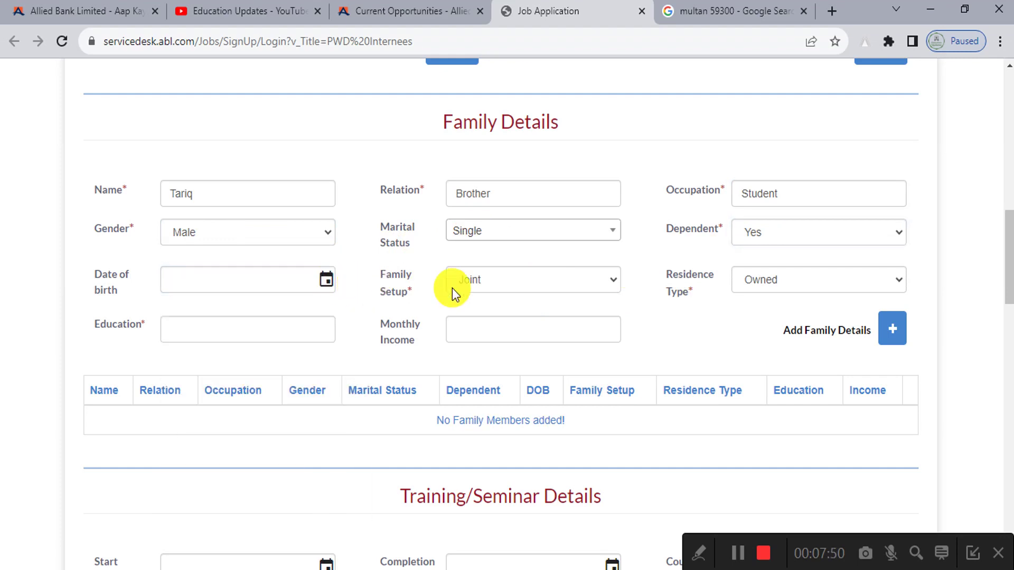
click(493, 286)
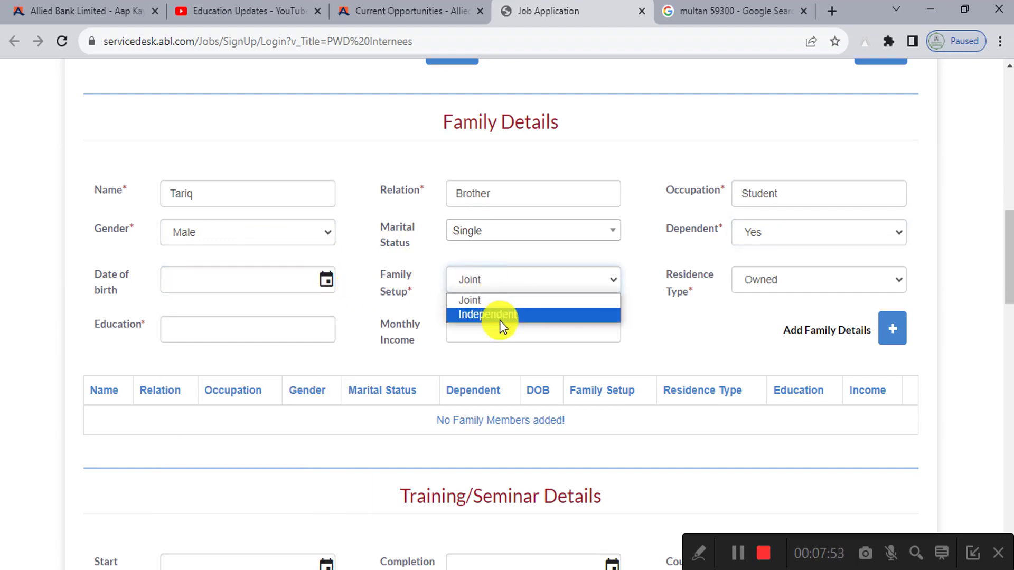
Step: Set the date of birth to 10/08/1995 and Family Setup to Independent
click(325, 279)
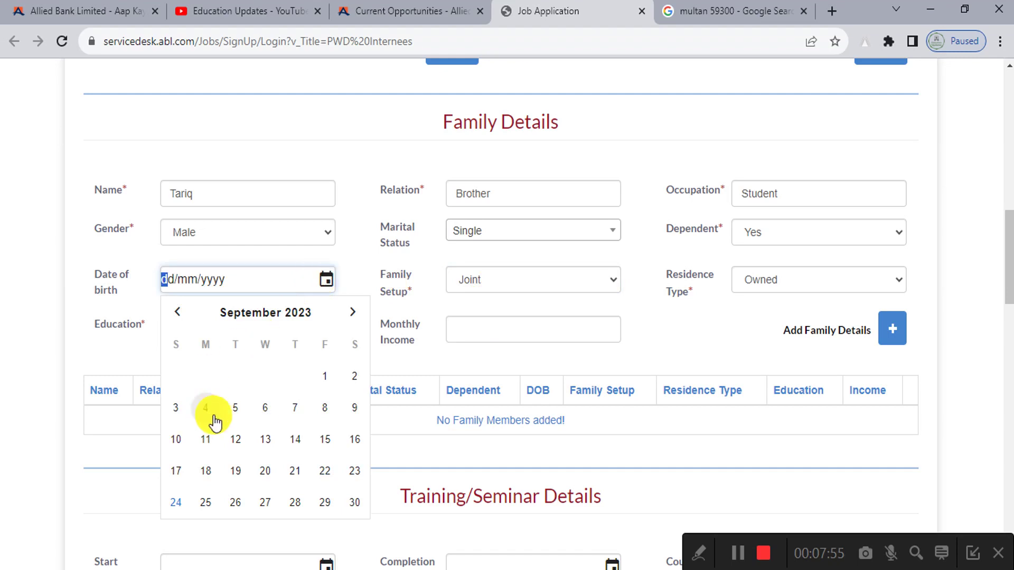
click(226, 316)
click(239, 314)
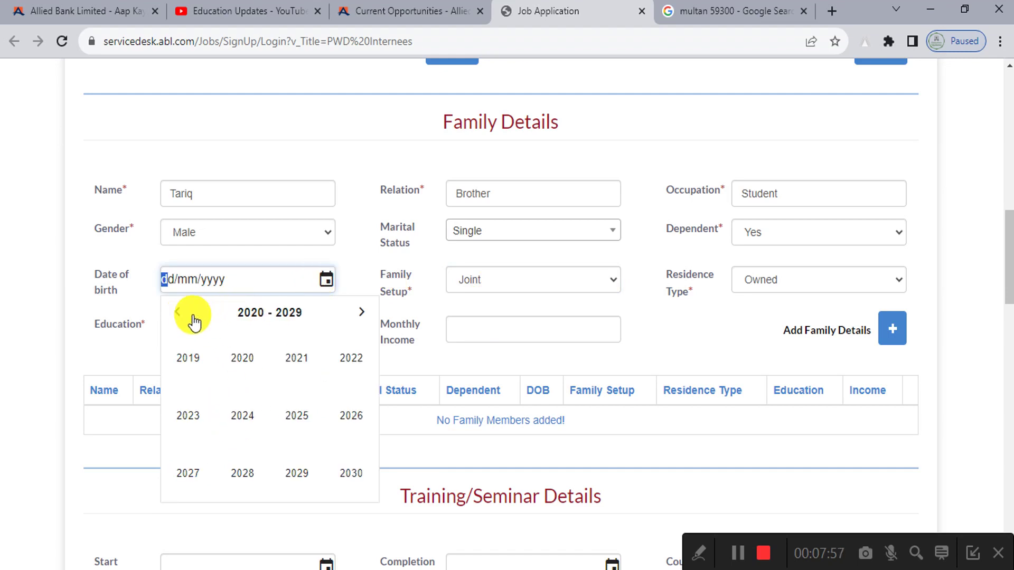
click(179, 316)
click(177, 316)
click(177, 316)
click(294, 420)
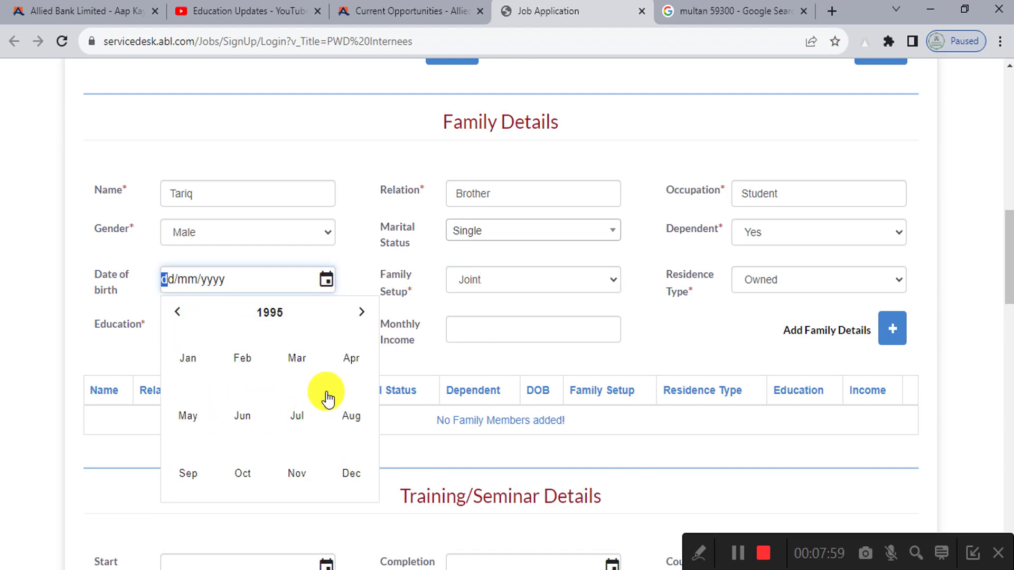
click(327, 398)
click(296, 410)
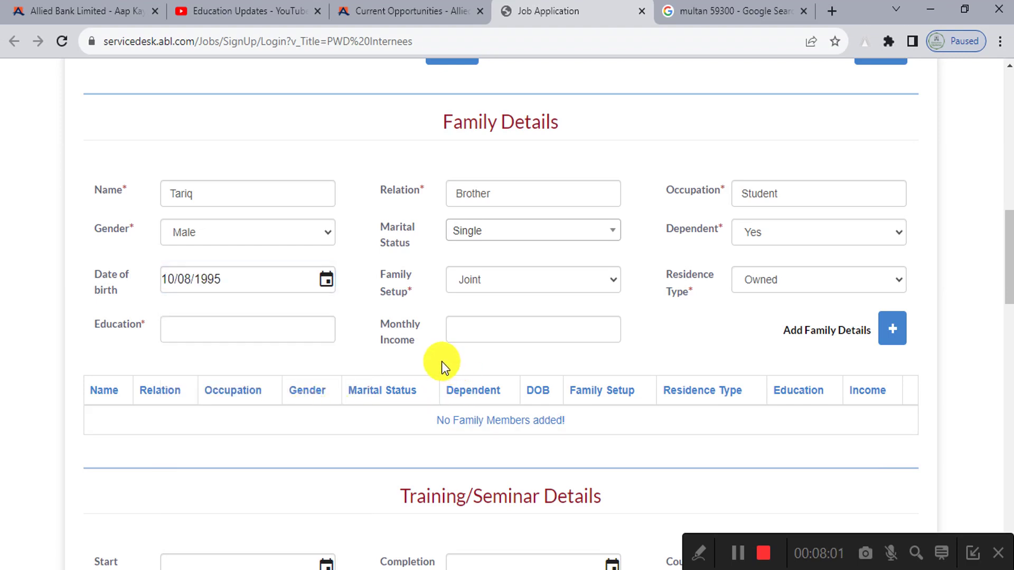
click(481, 288)
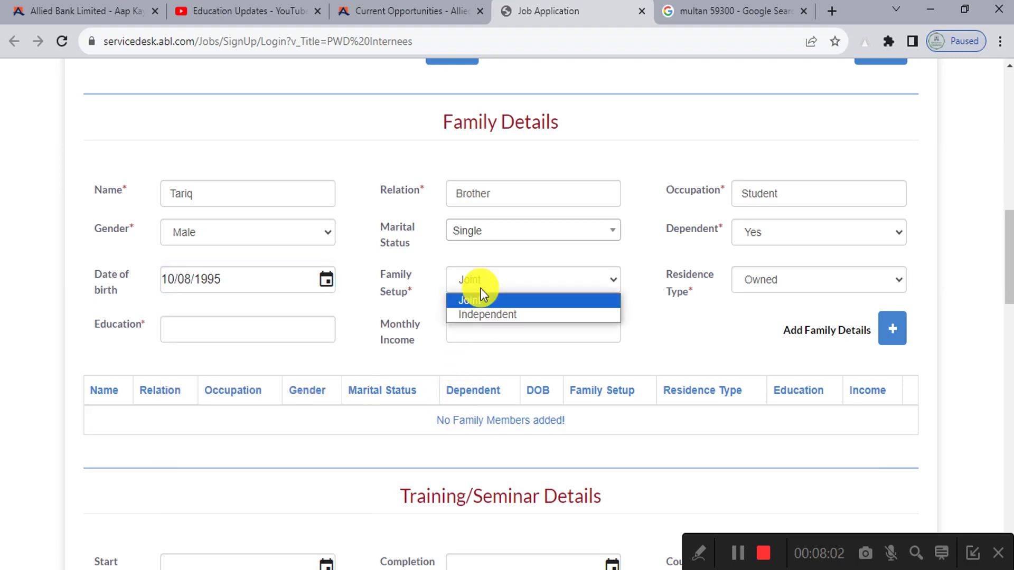
click(499, 316)
Step: Set residence Owned, education BA and monthly income 0, then add the brother to the table
click(816, 278)
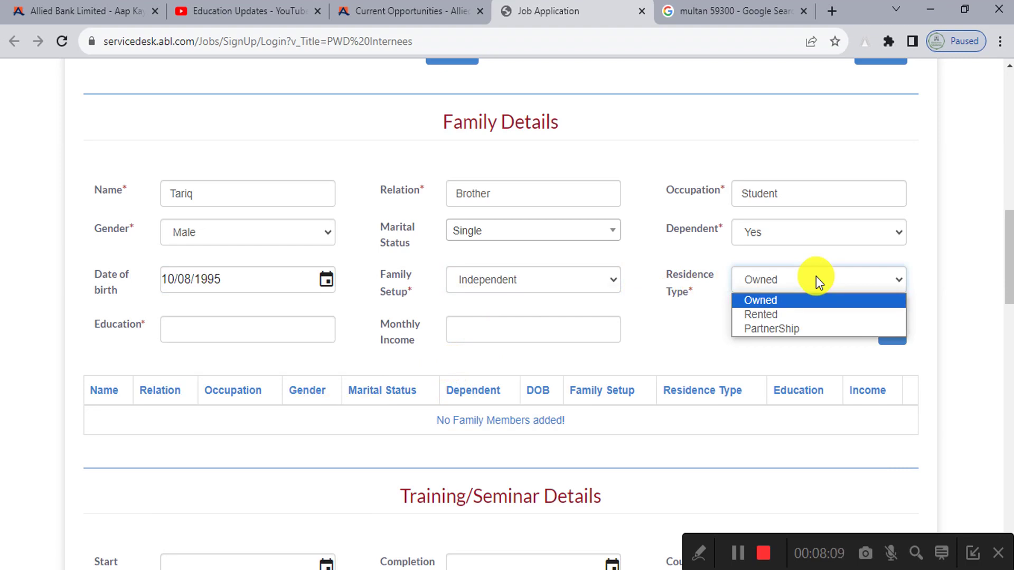
click(796, 301)
click(210, 325)
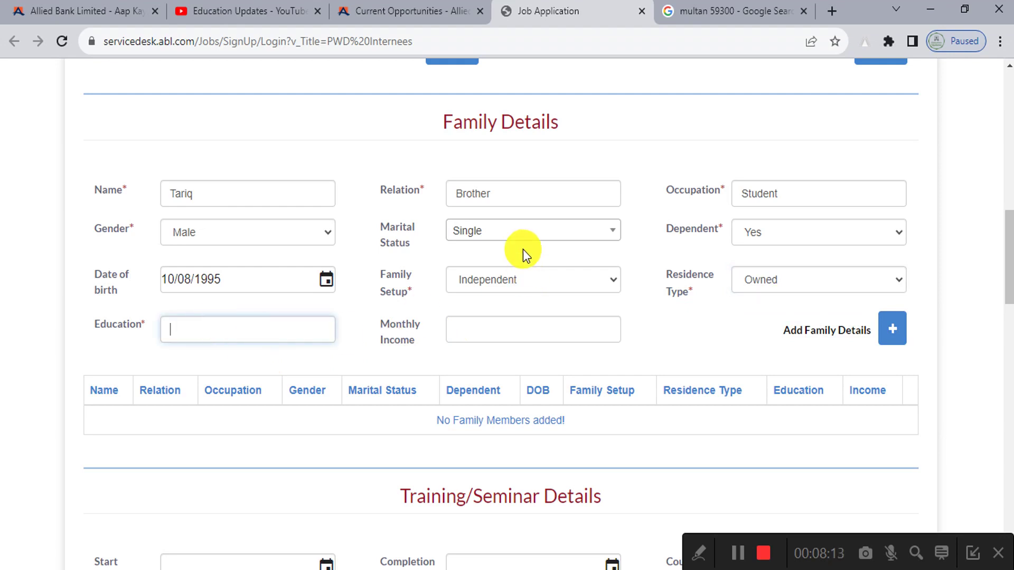
text(BA)
click(540, 334)
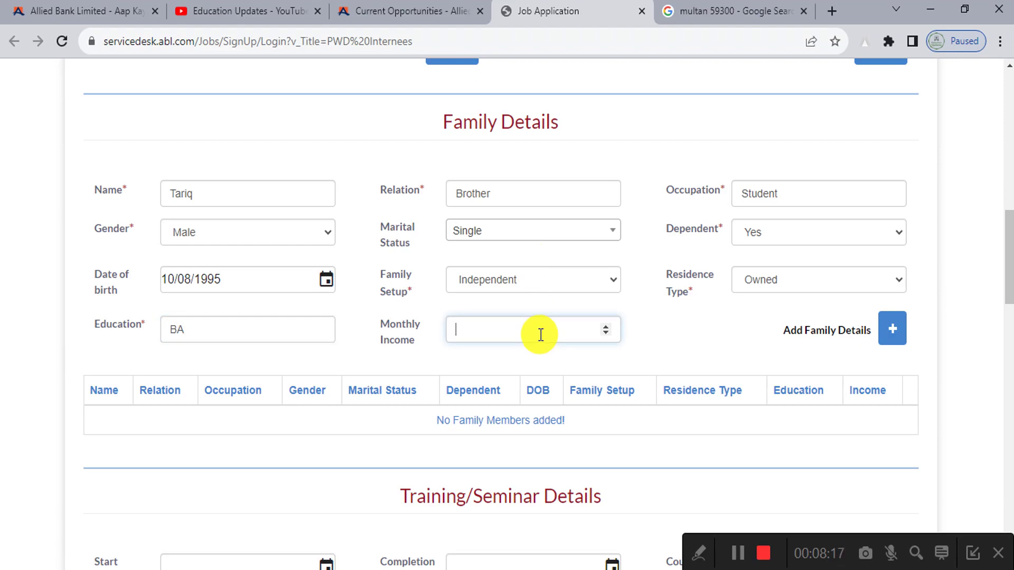
text(0)
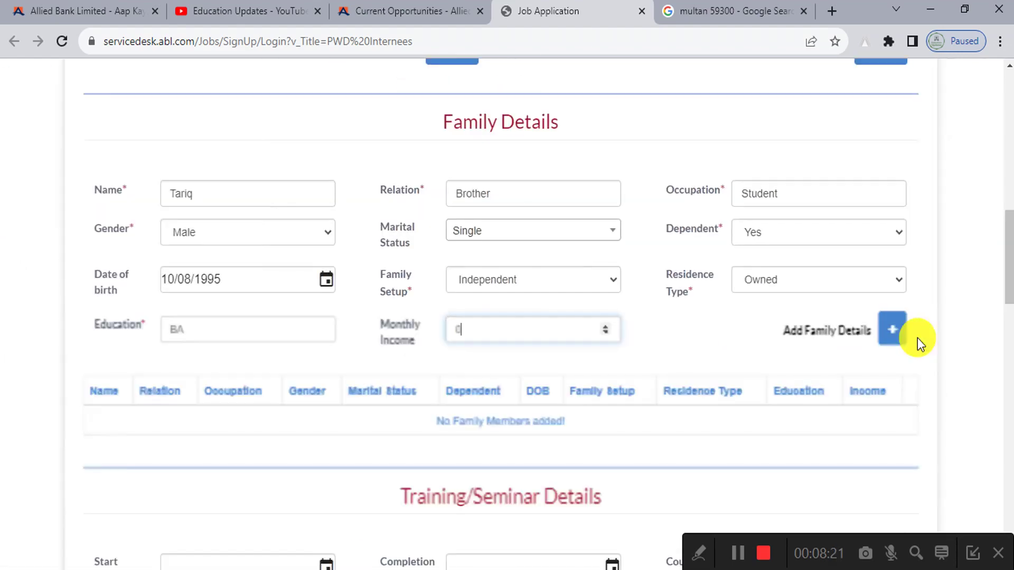
click(894, 332)
scroll(401, 357, down, 3)
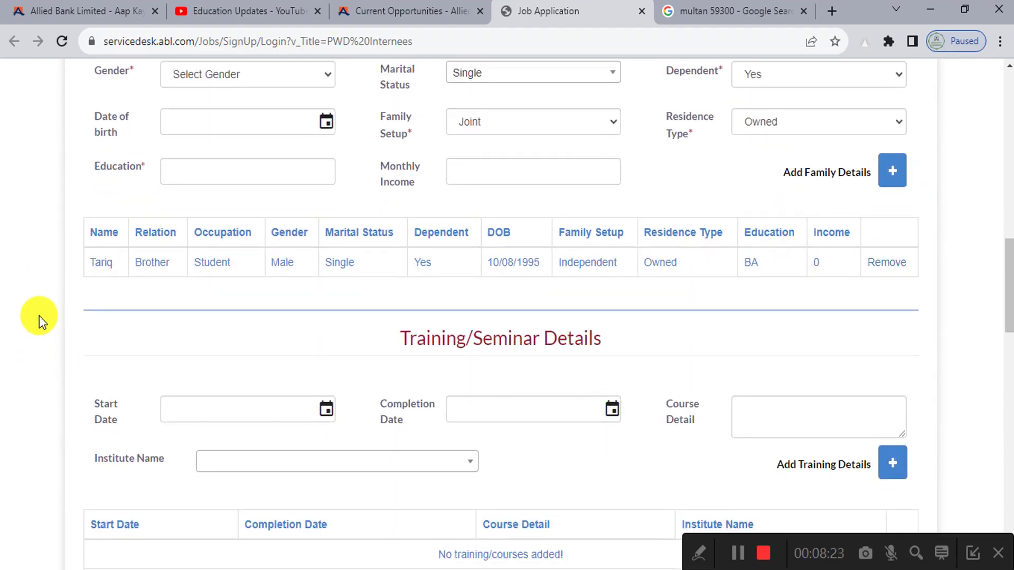
scroll(659, 333, up, 4)
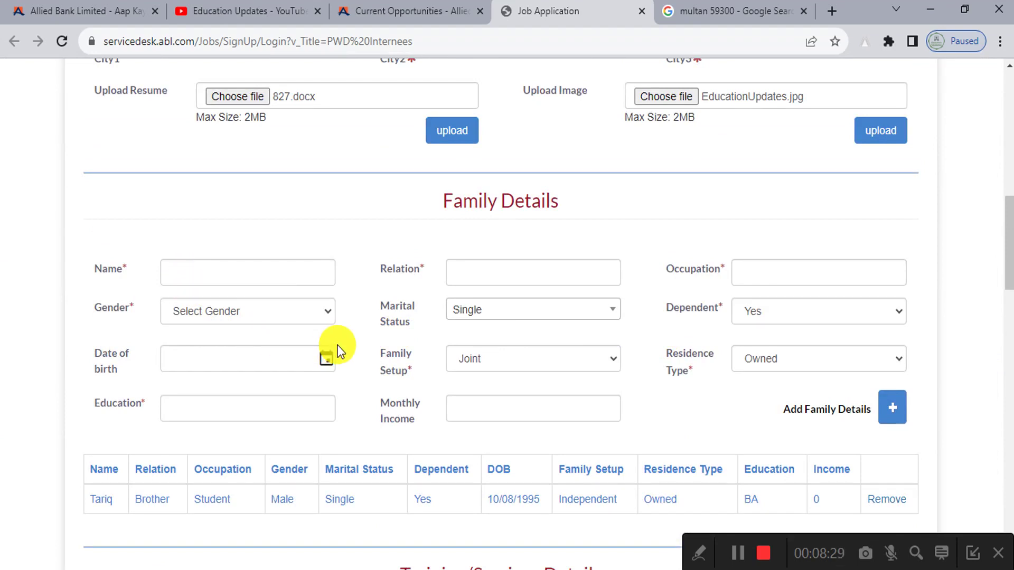
scroll(316, 368, down, 3)
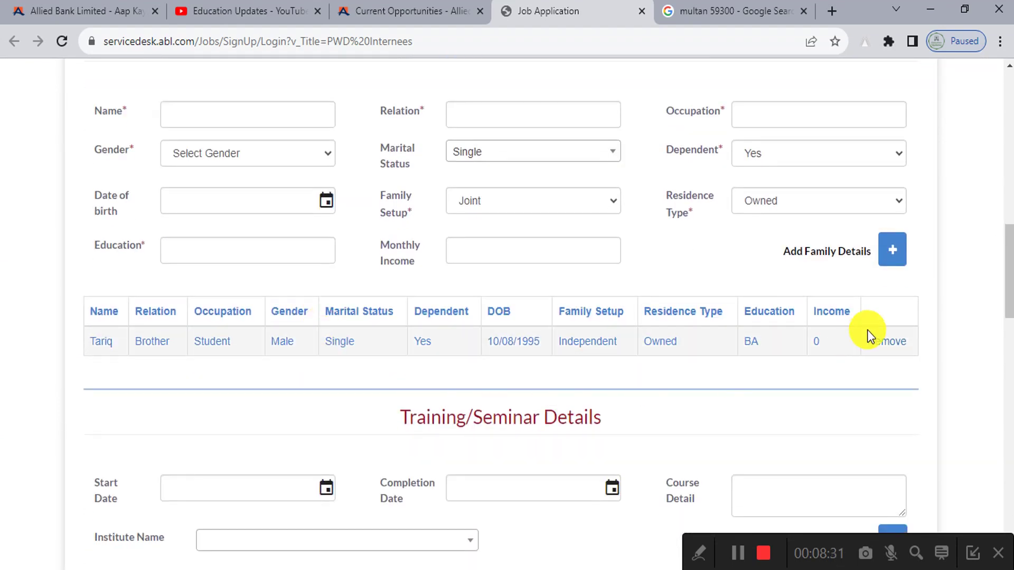
scroll(389, 412, down, 5)
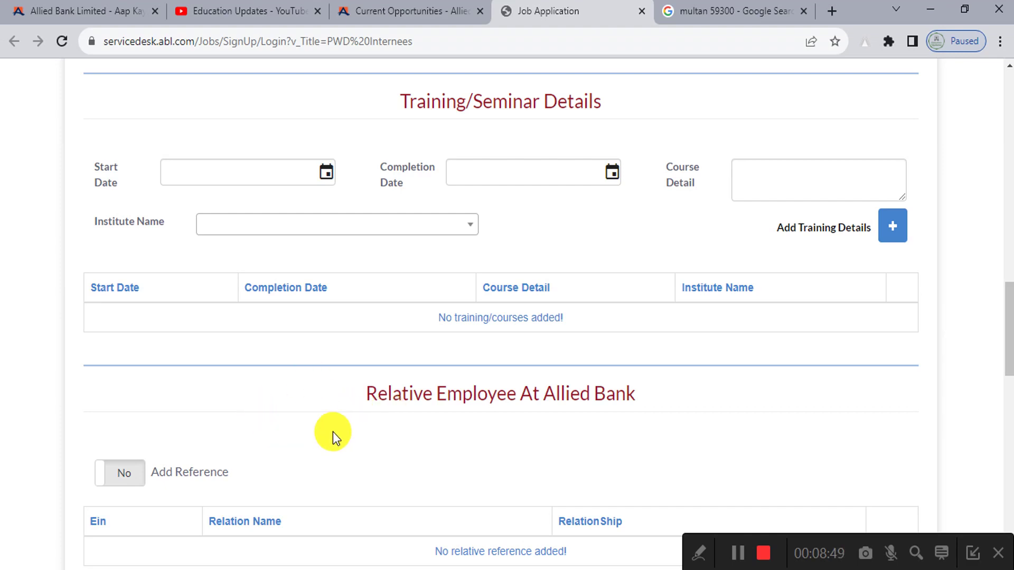
Step: Set the training dates 03/02/2022 to 13/09/2023 and course detail OMC
click(327, 174)
click(255, 198)
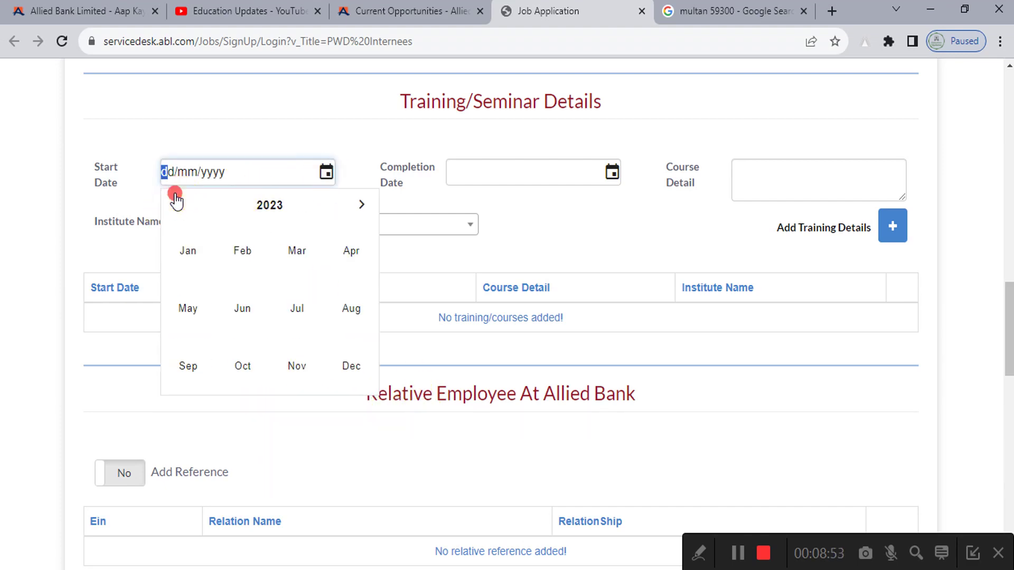
click(175, 203)
click(264, 250)
click(287, 268)
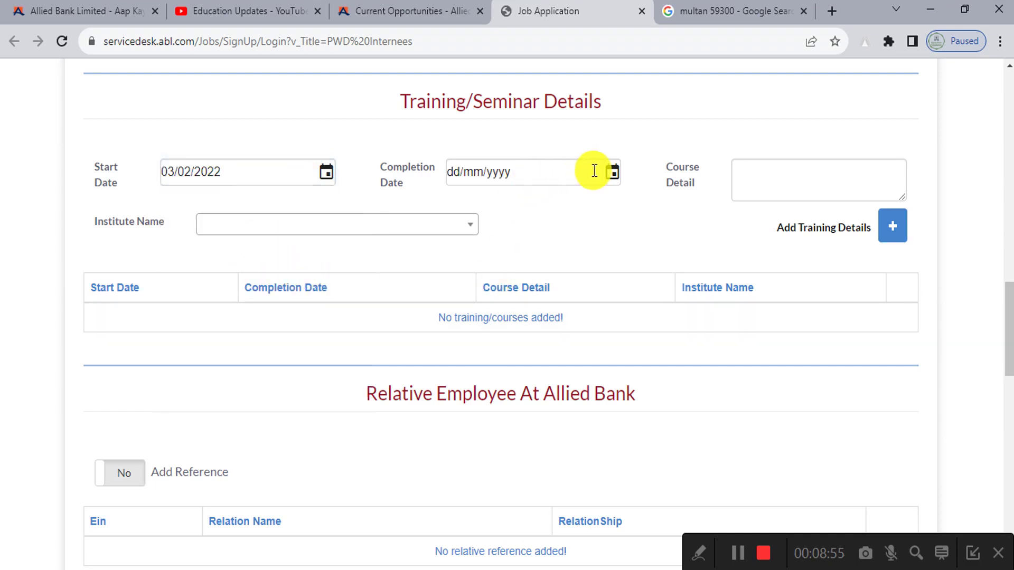
click(612, 172)
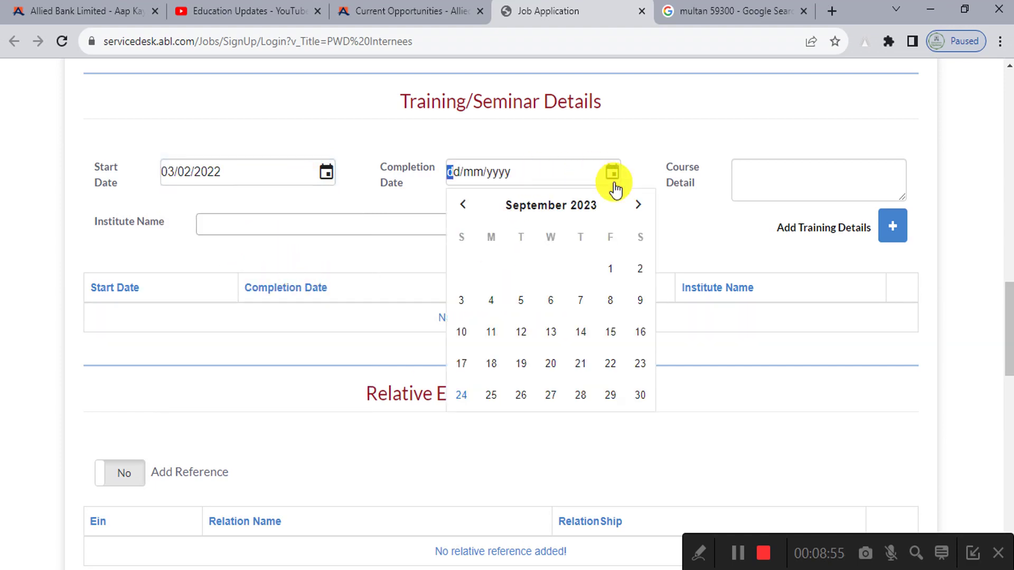
click(552, 338)
click(813, 172)
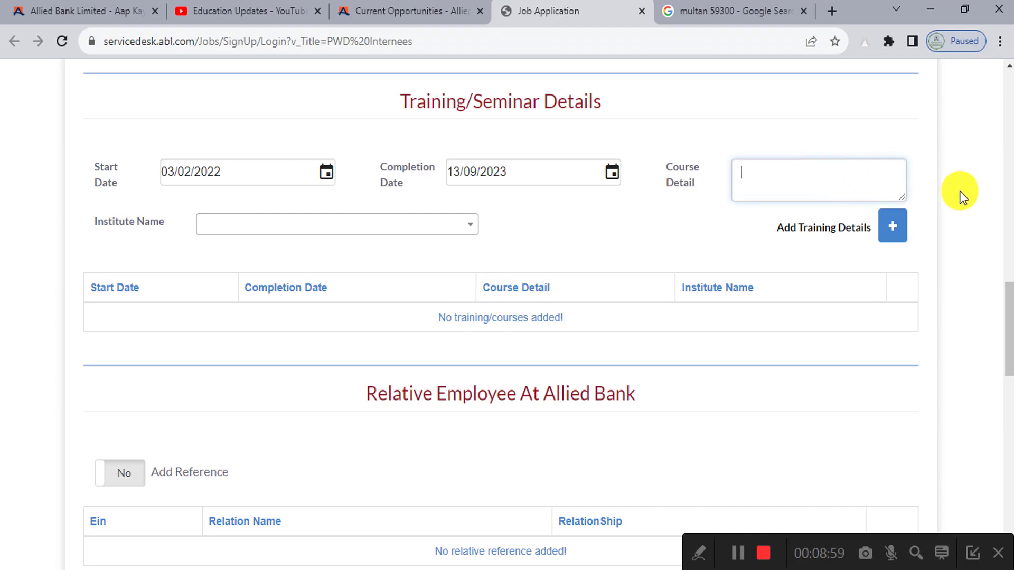
text(D)
text(OMC)
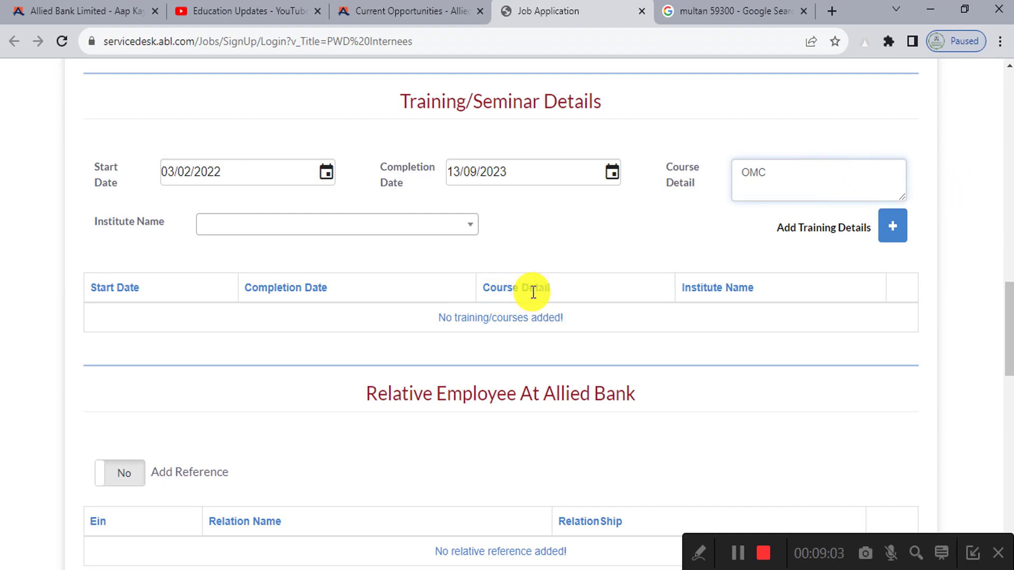
Step: Choose Mamoona Postgraduate College for Women, Multan as institute, add the entry, and delete the duplicate row
click(210, 224)
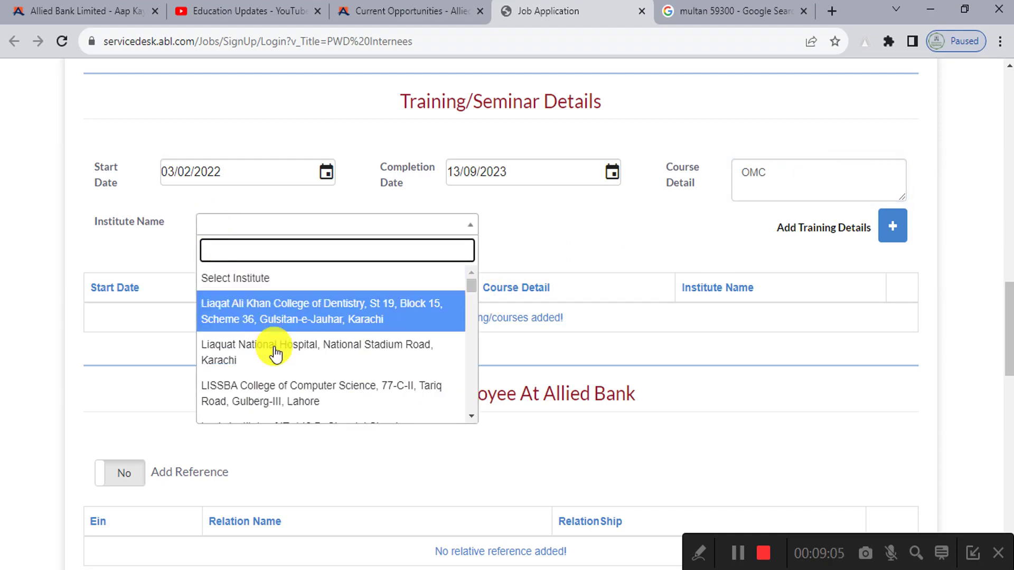
scroll(279, 359, down, 3)
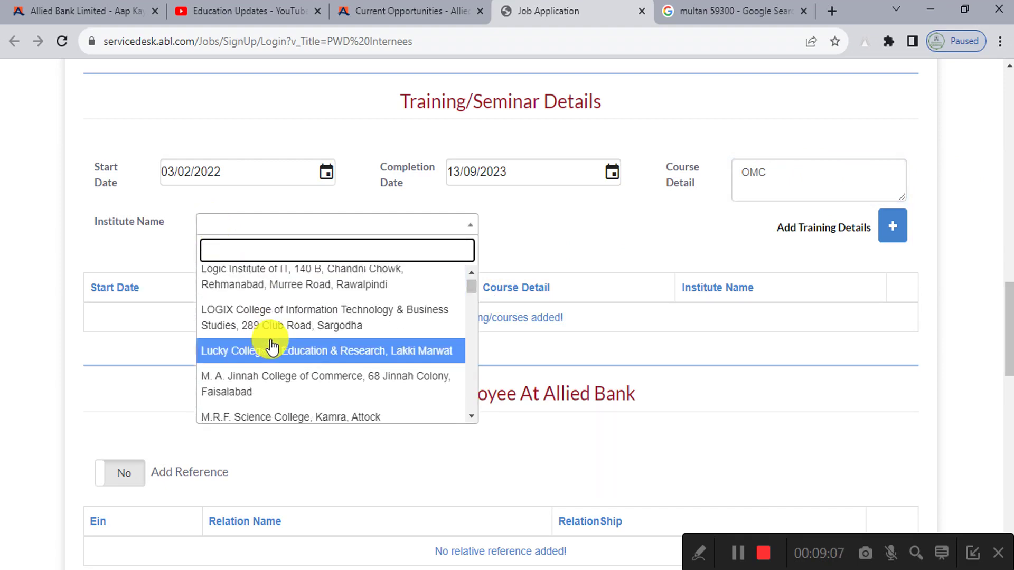
scroll(272, 348, down, 3)
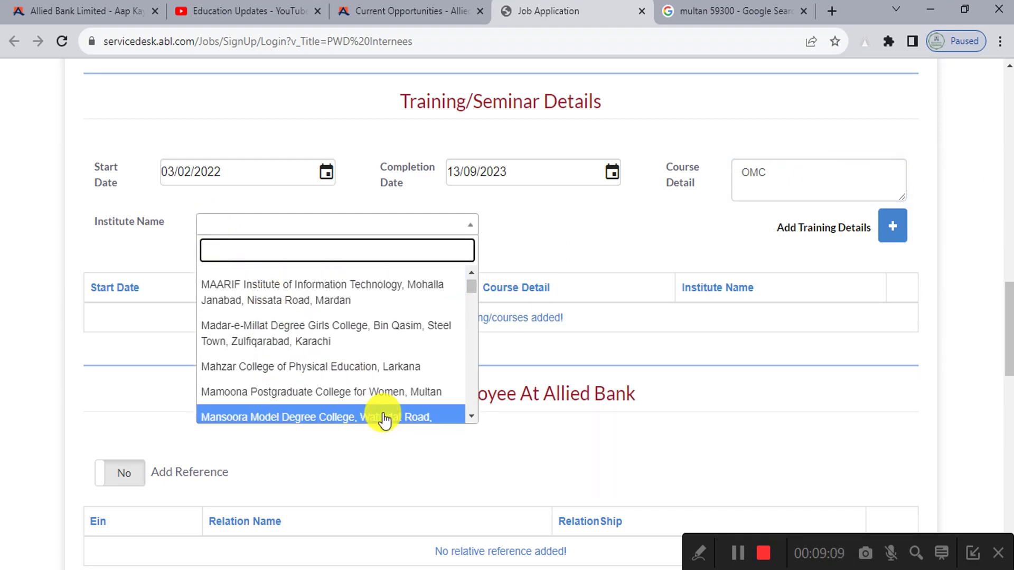
scroll(385, 296, up, 5)
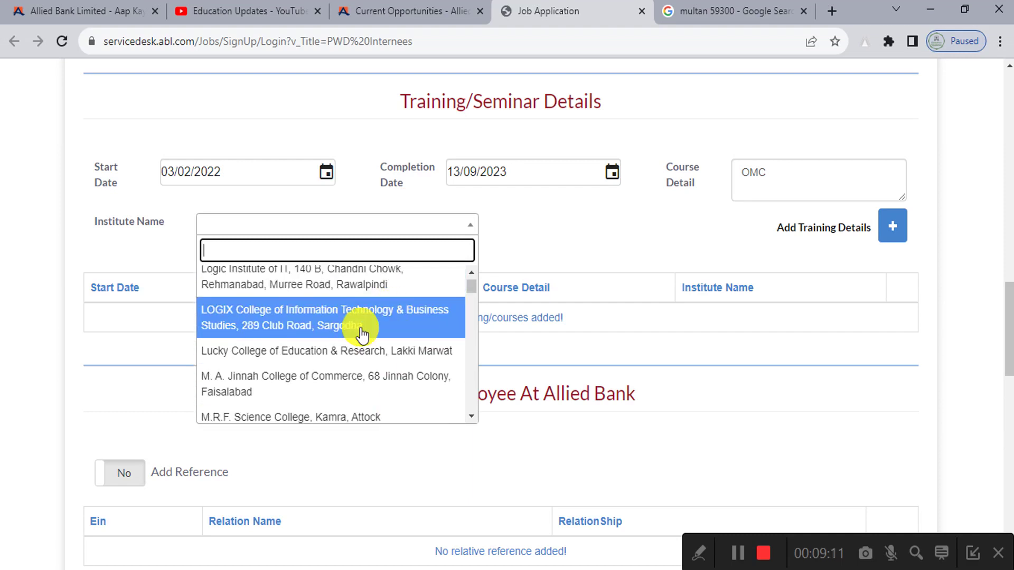
scroll(387, 338, up, 2)
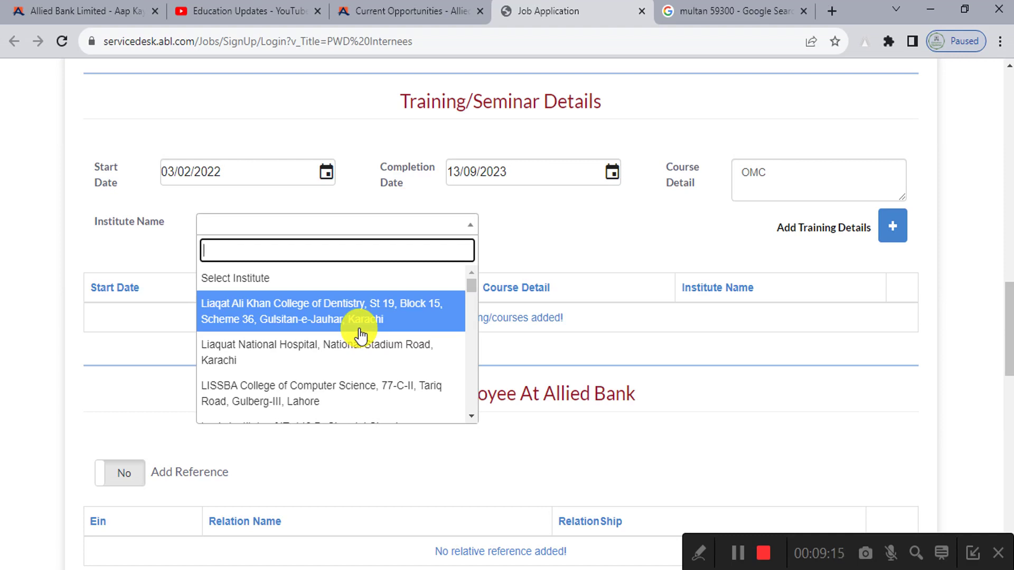
scroll(359, 334, down, 2)
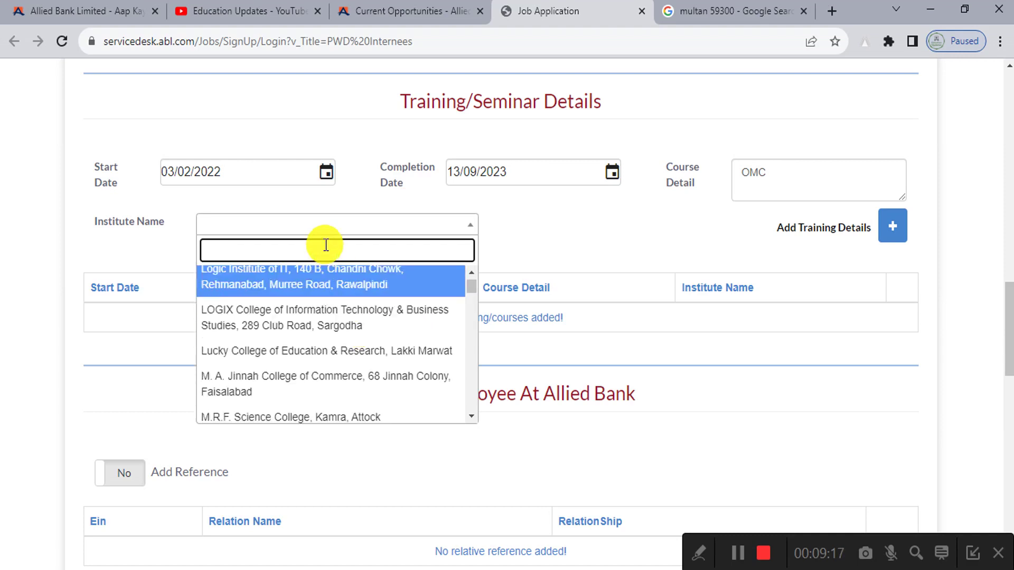
text(mul)
click(328, 280)
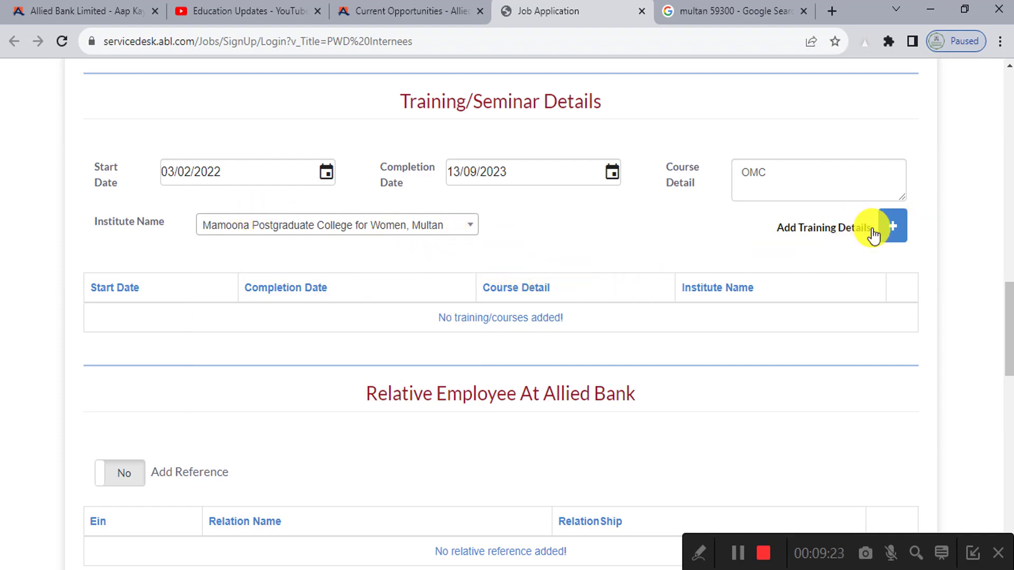
click(892, 229)
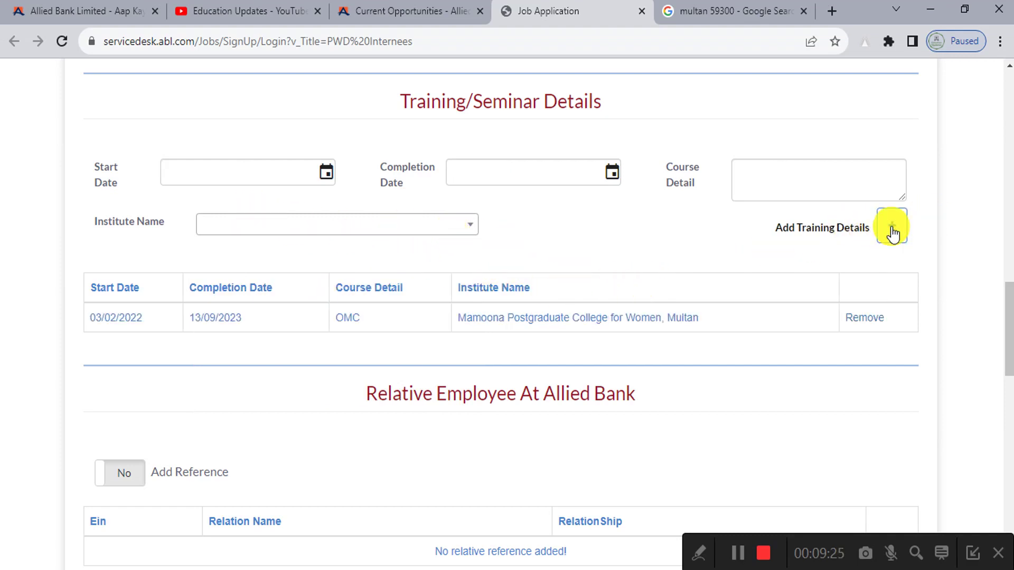
click(893, 232)
click(847, 348)
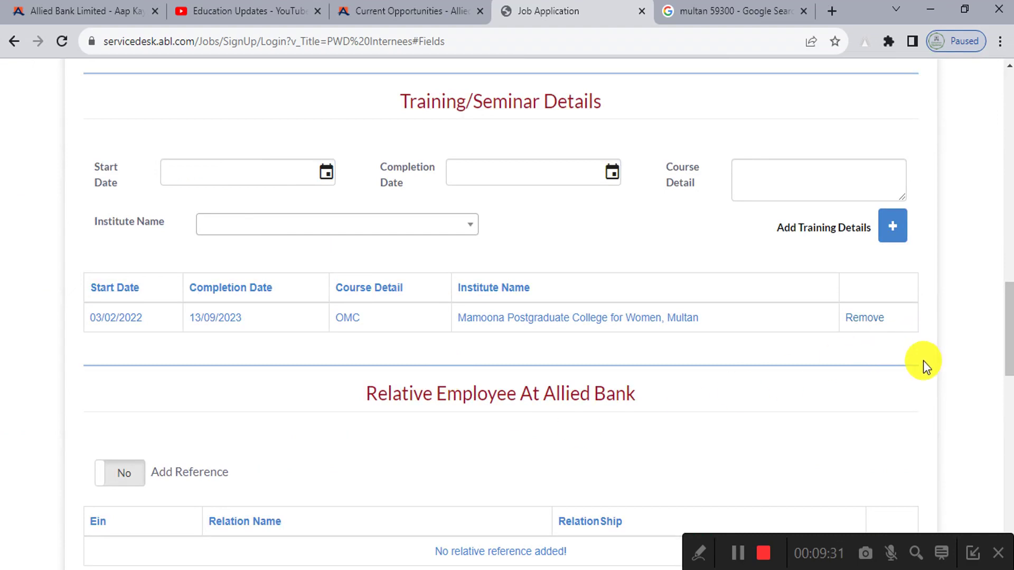
scroll(497, 398, down, 4)
scroll(498, 399, down, 1)
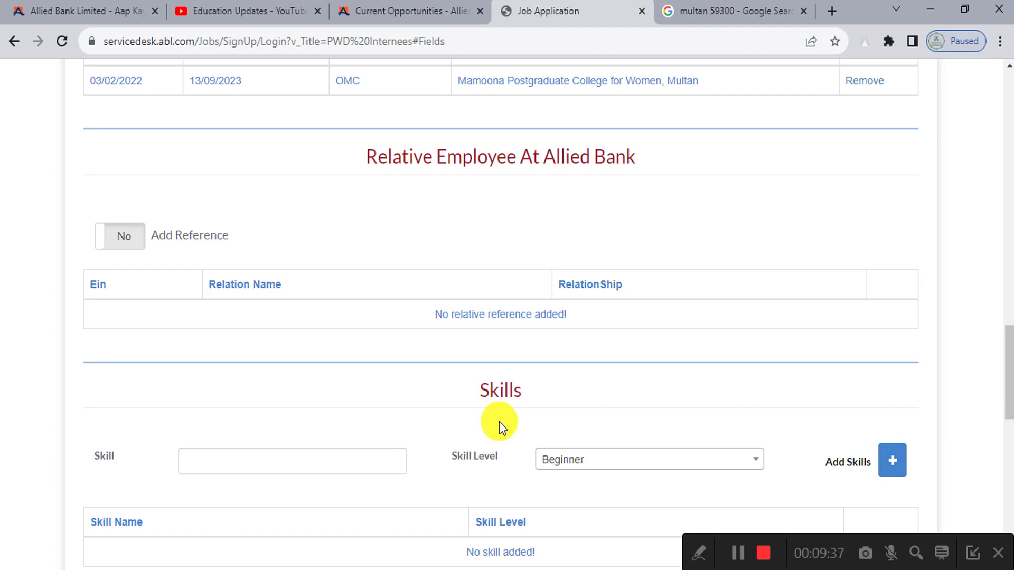
click(106, 236)
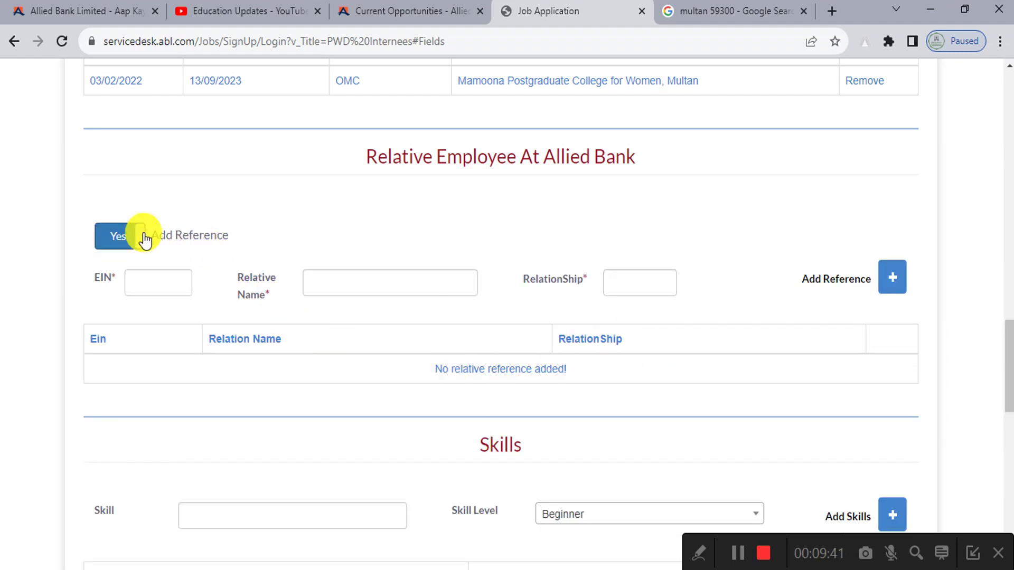
click(124, 238)
scroll(190, 285, down, 3)
scroll(202, 296, down, 1)
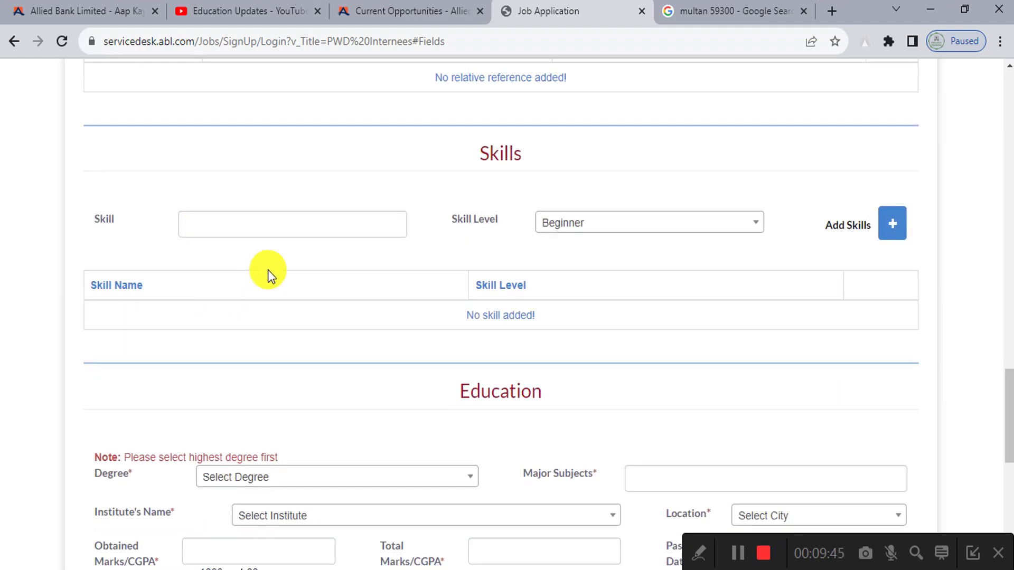
Step: Add the skill Computer Operator at Advance level
click(259, 226)
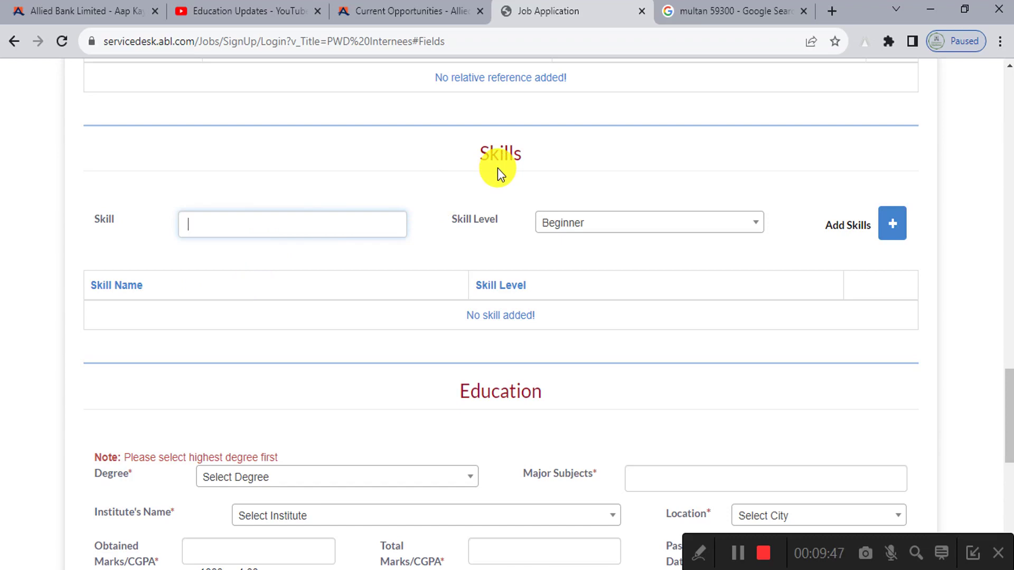
text(Computer Operator)
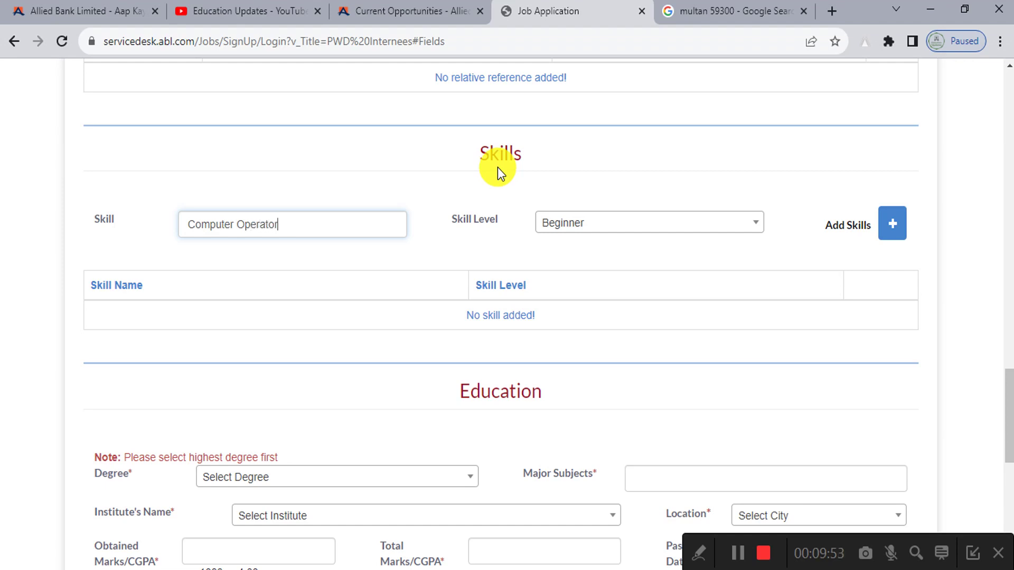
click(607, 226)
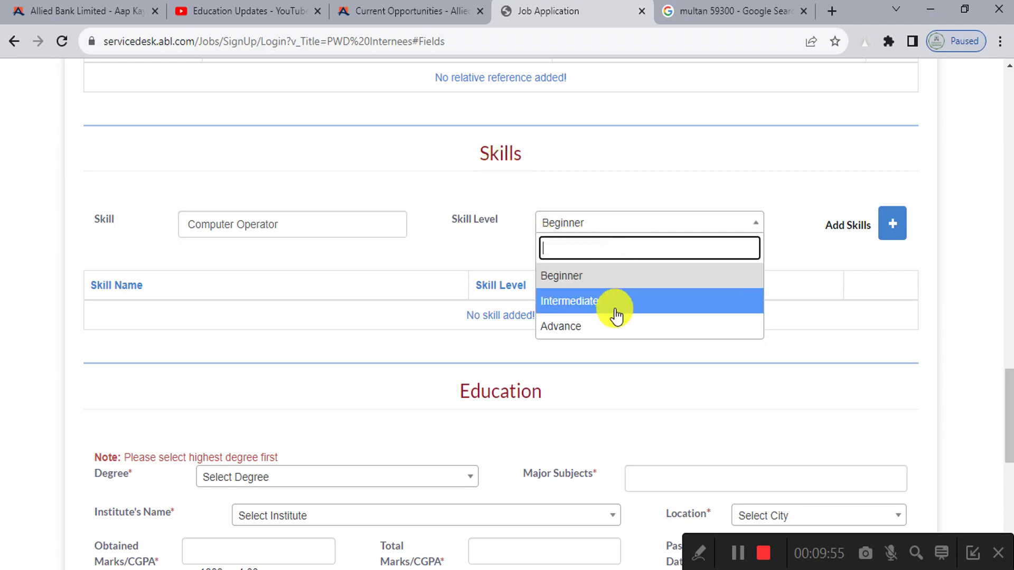
click(607, 326)
click(911, 219)
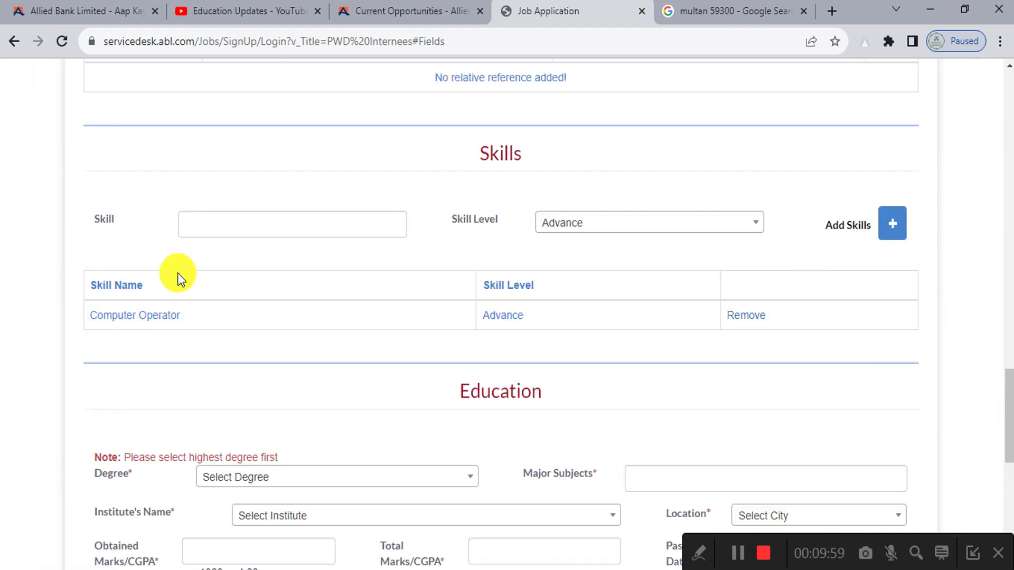
Step: Add the skill Blogging at Intermediate level
click(322, 131)
text(Blogg)
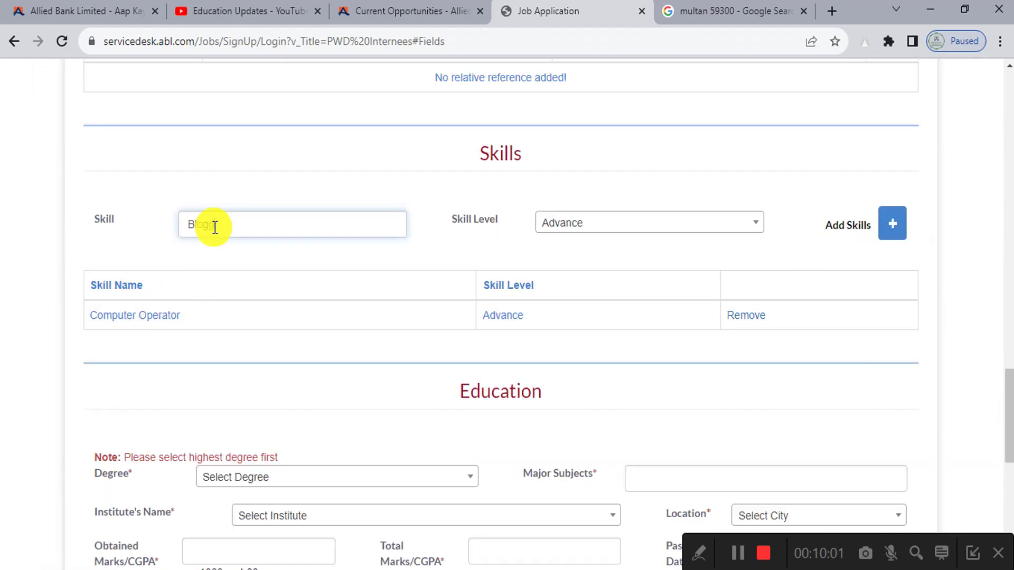
text(ing)
click(634, 227)
click(626, 301)
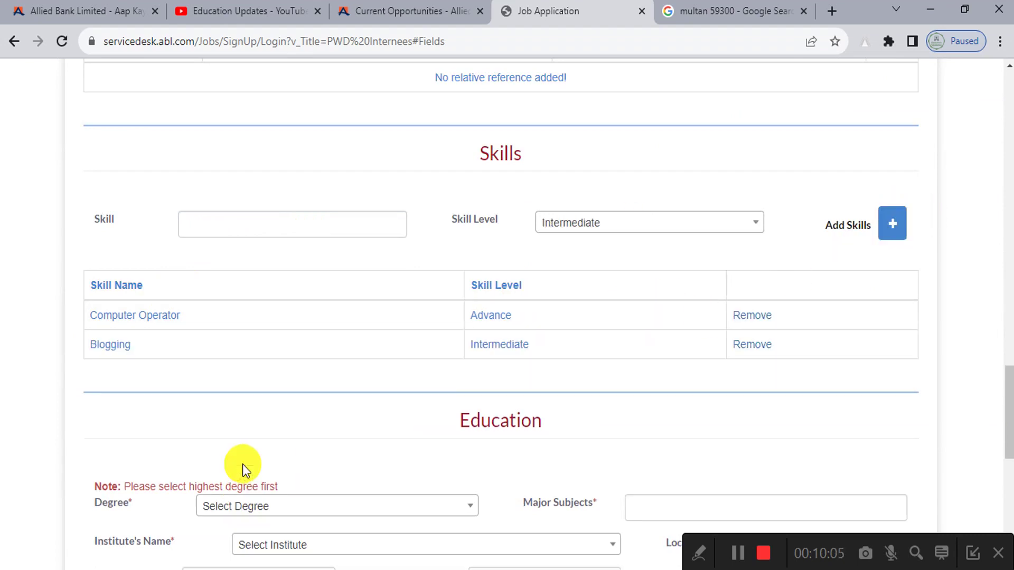
click(311, 233)
Step: Add the skill Spoken English at Intermediate level
text(Spoke)
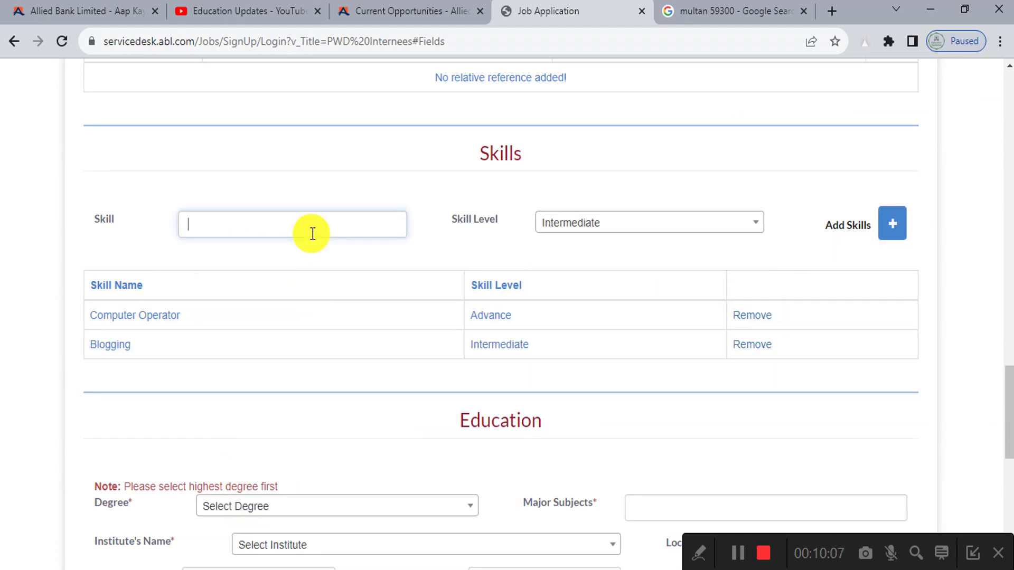
text(n English)
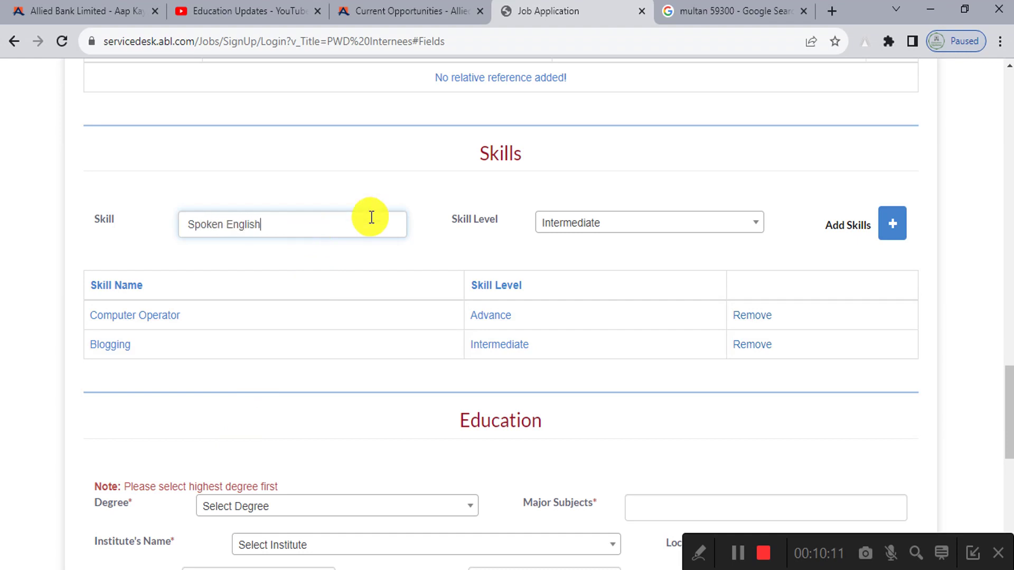
click(550, 222)
click(580, 297)
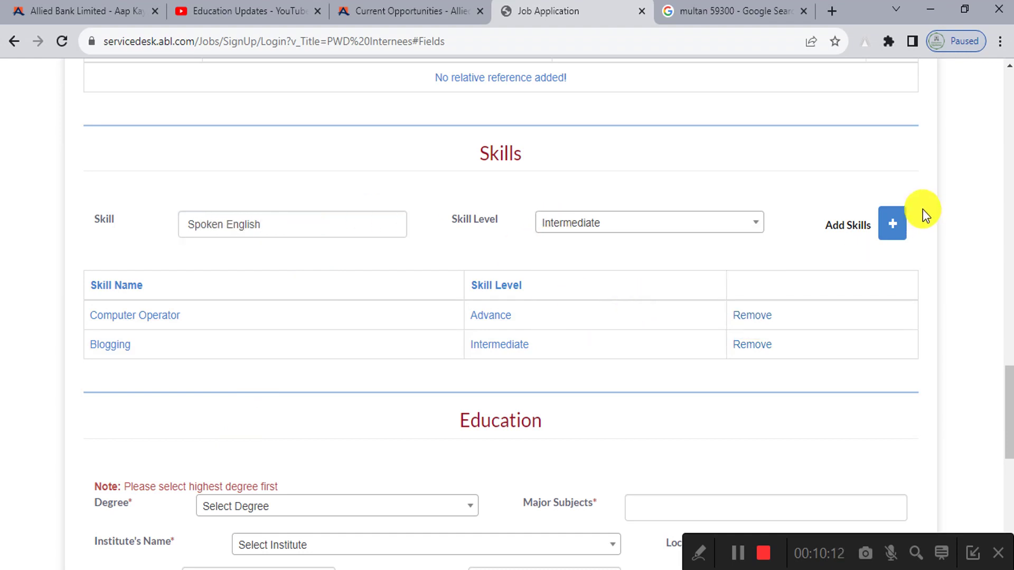
click(893, 225)
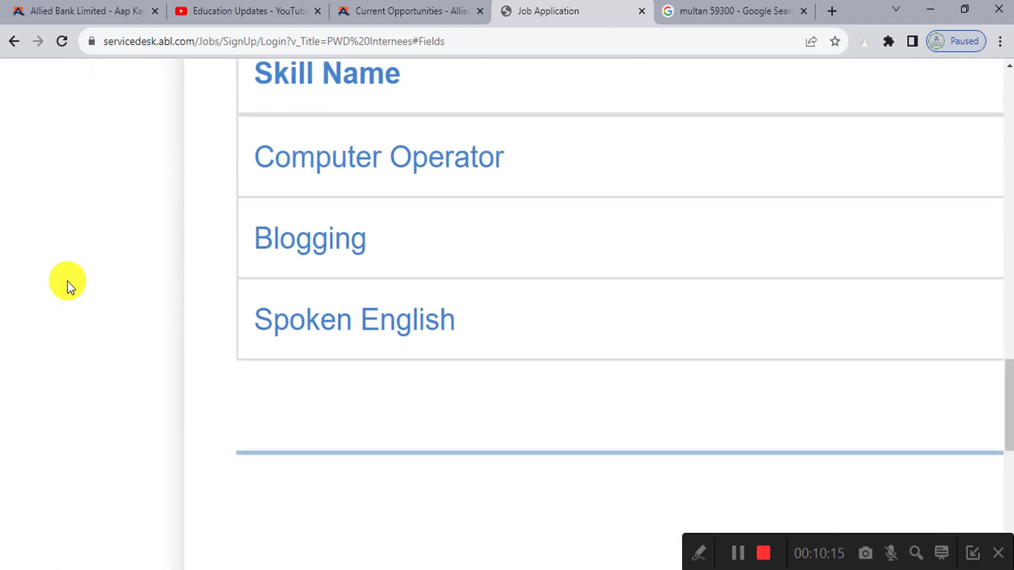
Step: Scroll down to Education and open the Degree dropdown list
scroll(131, 348, down, 4)
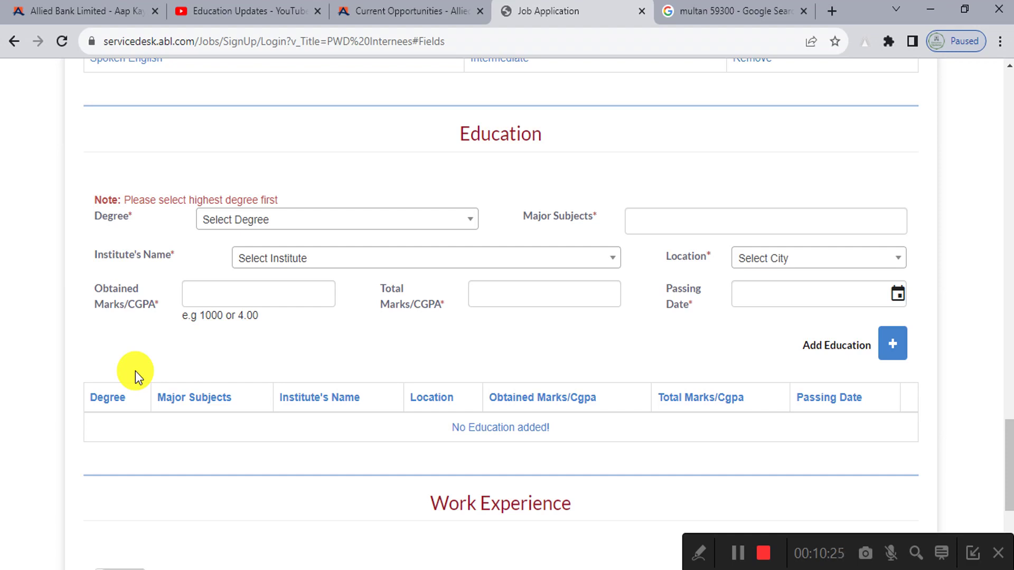
scroll(136, 372, down, 1)
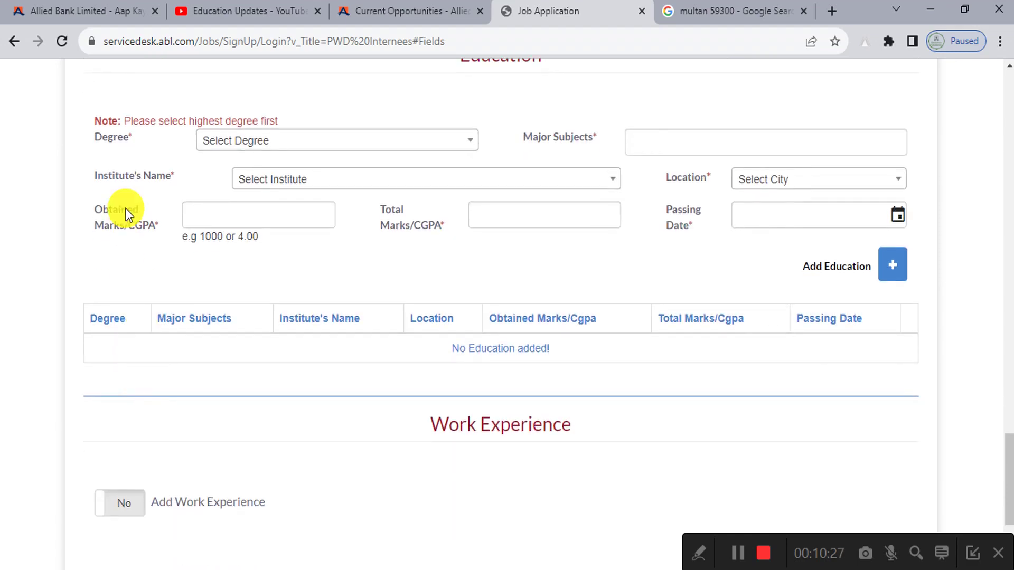
click(249, 154)
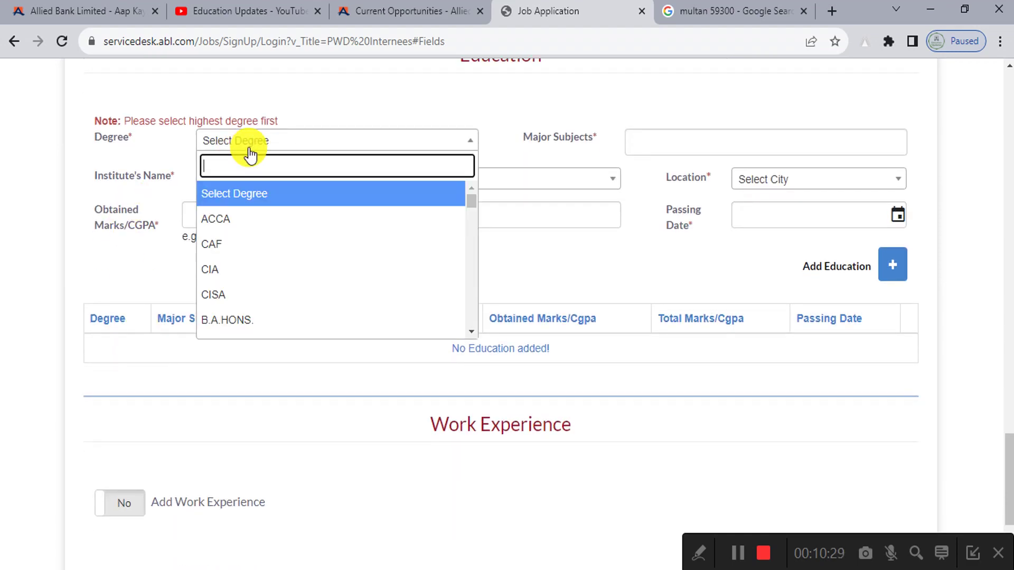
scroll(430, 126, up, 1)
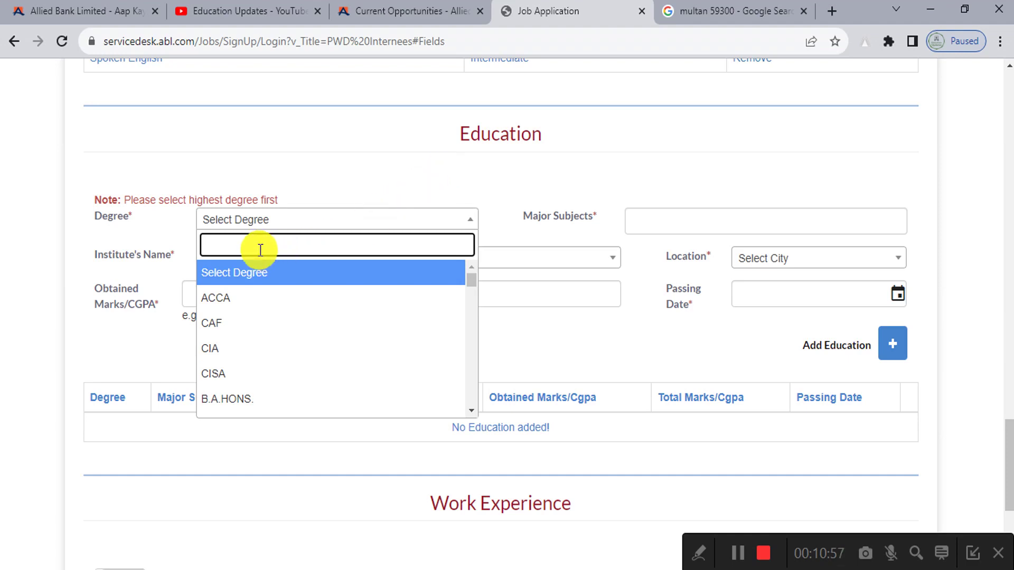
Step: Choose B.S. as the degree and enter IT as the major subject
scroll(276, 359, down, 2)
scroll(276, 360, down, 3)
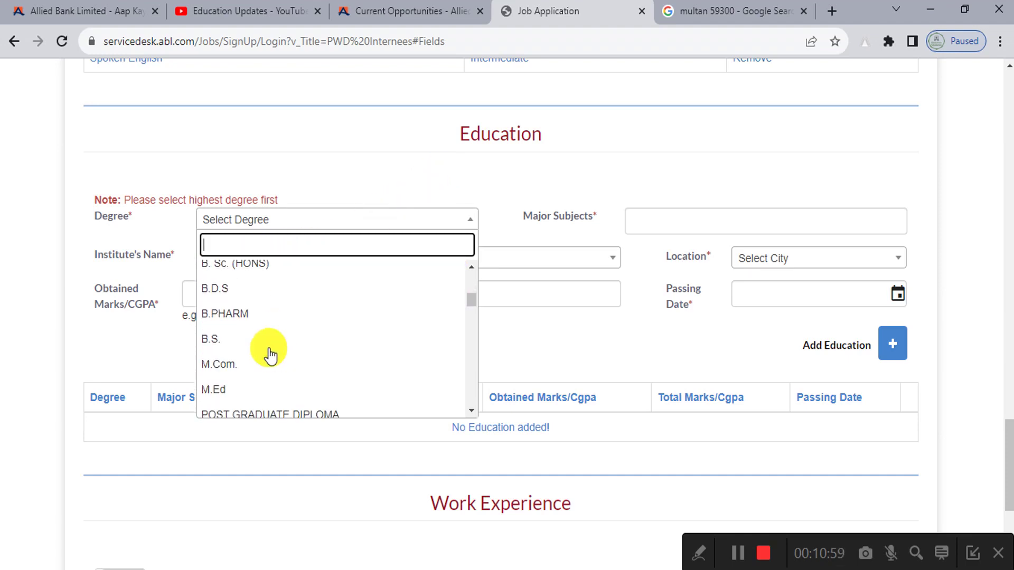
click(267, 343)
click(629, 227)
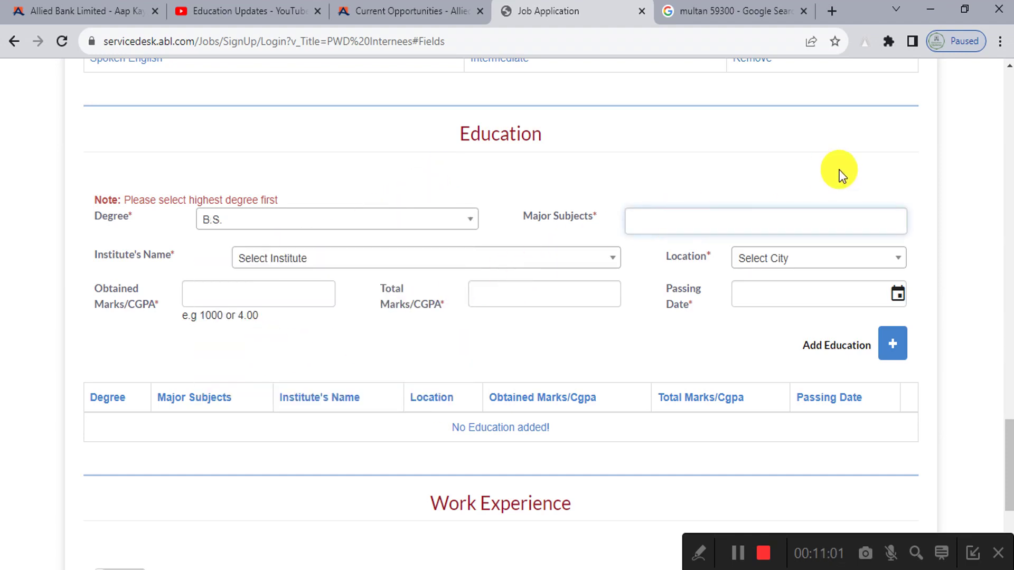
text(IT)
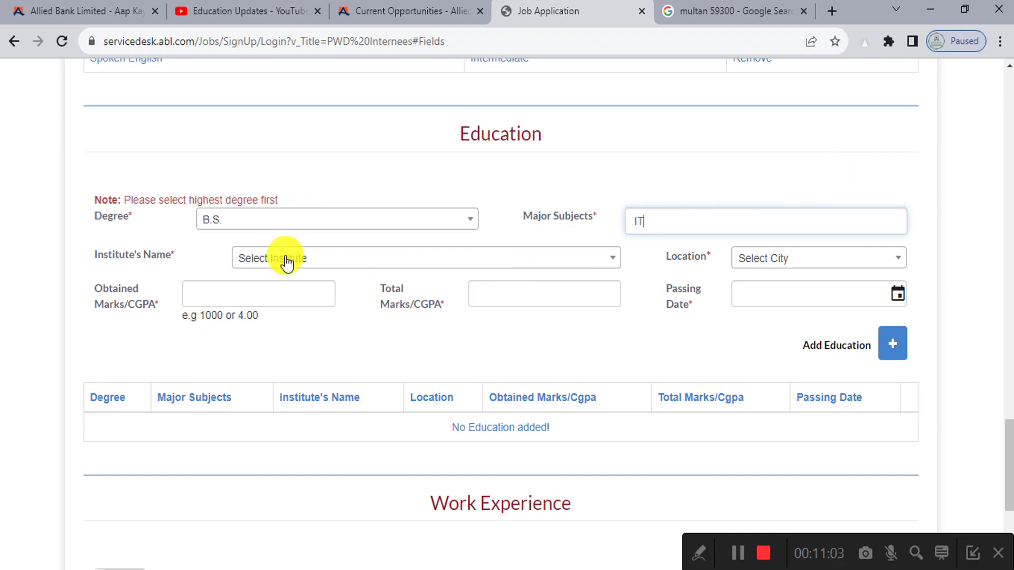
Step: Pick National College, Bosan Road, Multan as institute and Multan as location
click(285, 259)
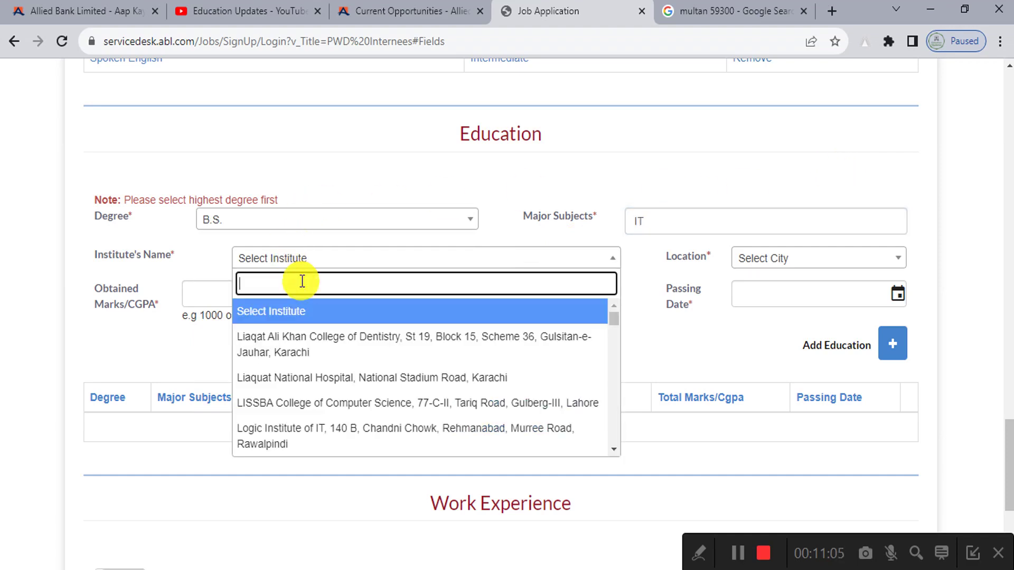
text(Multan)
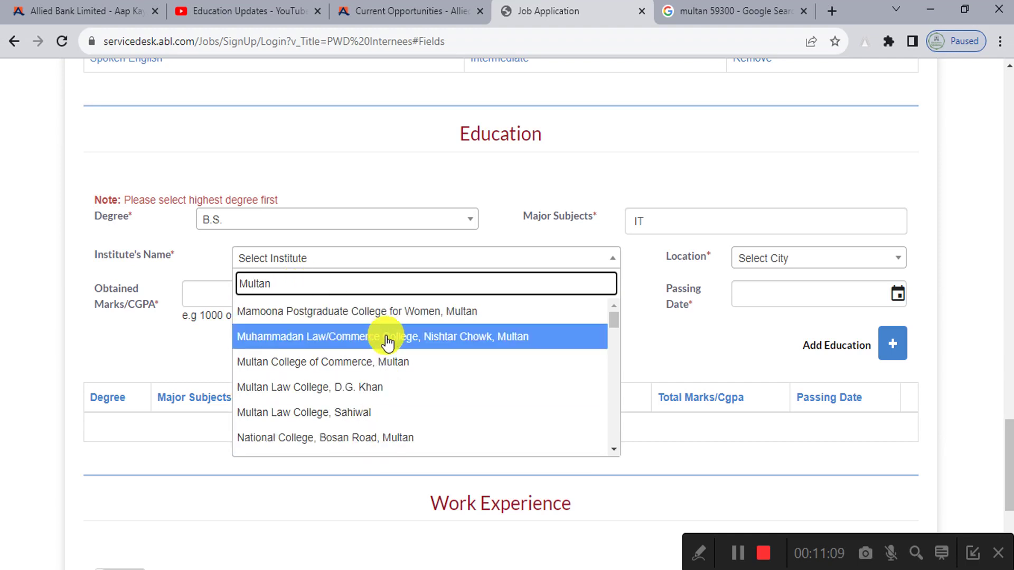
click(362, 437)
click(779, 258)
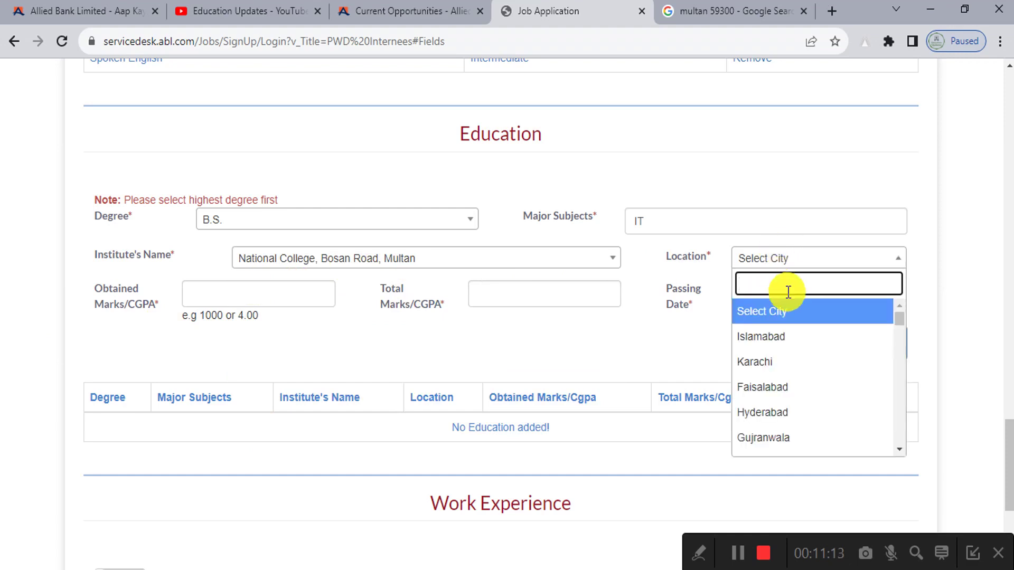
text(mul)
click(794, 311)
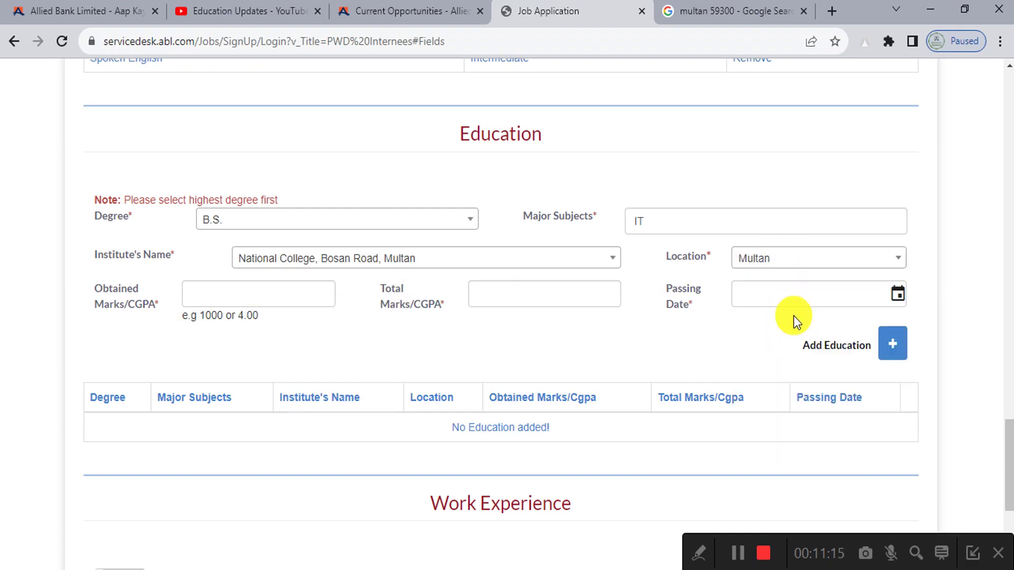
Step: Enter an obtained CGPA of 3.57 out of a total 4.0
click(252, 296)
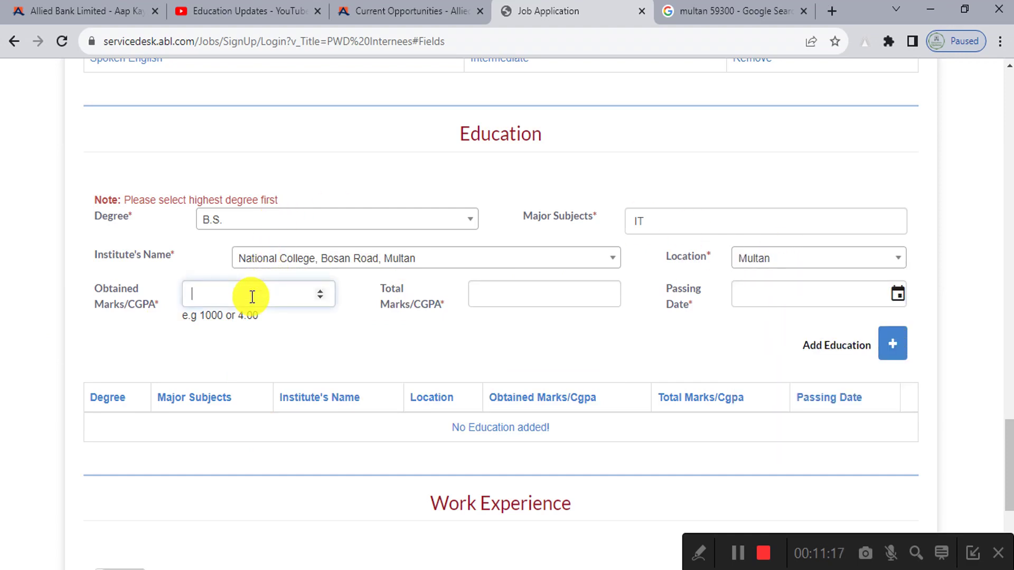
text(3.5)
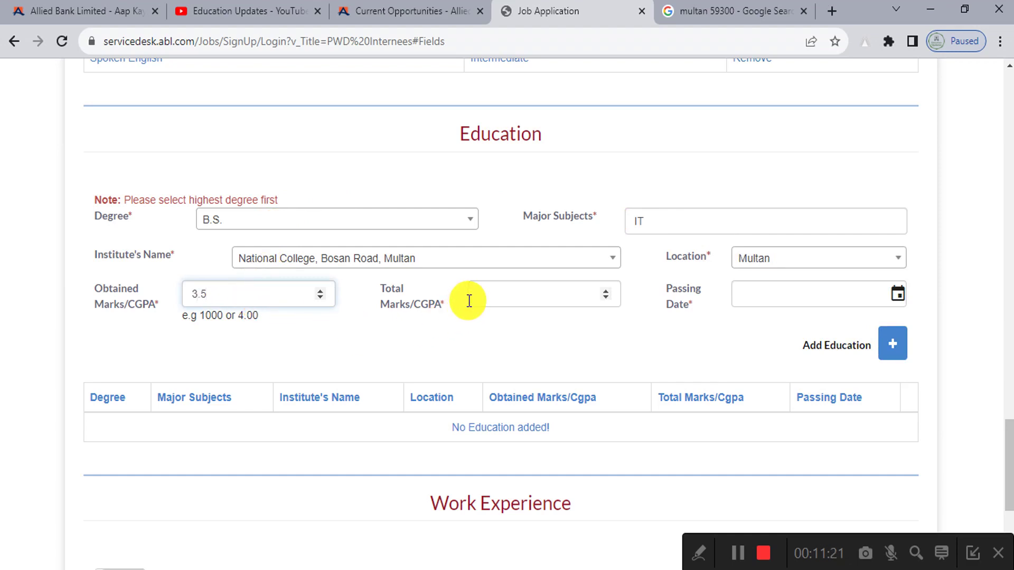
text(7)
click(493, 288)
text(4.0)
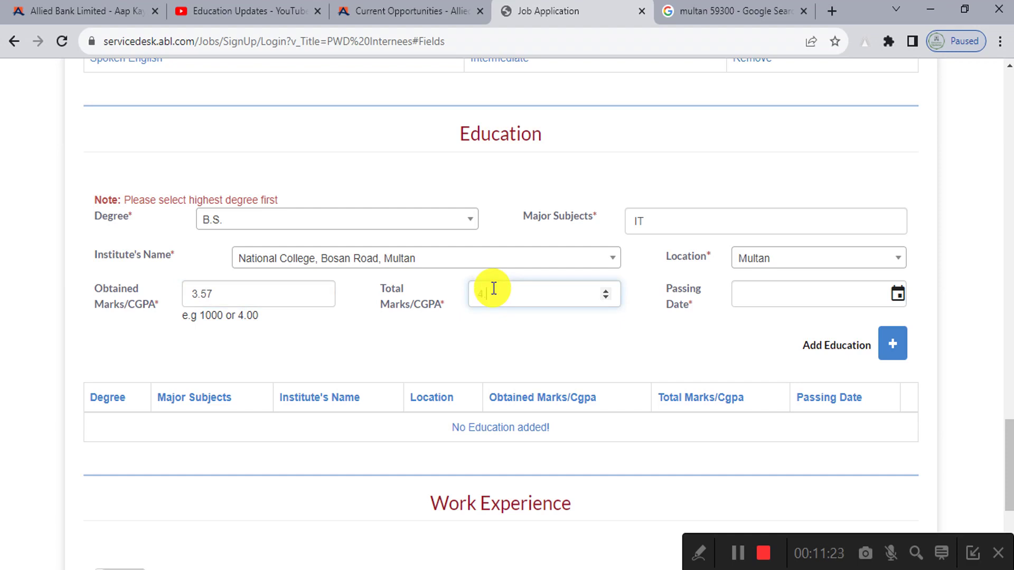
Step: Set the passing date to 03/02/2022
click(901, 299)
click(802, 327)
click(747, 330)
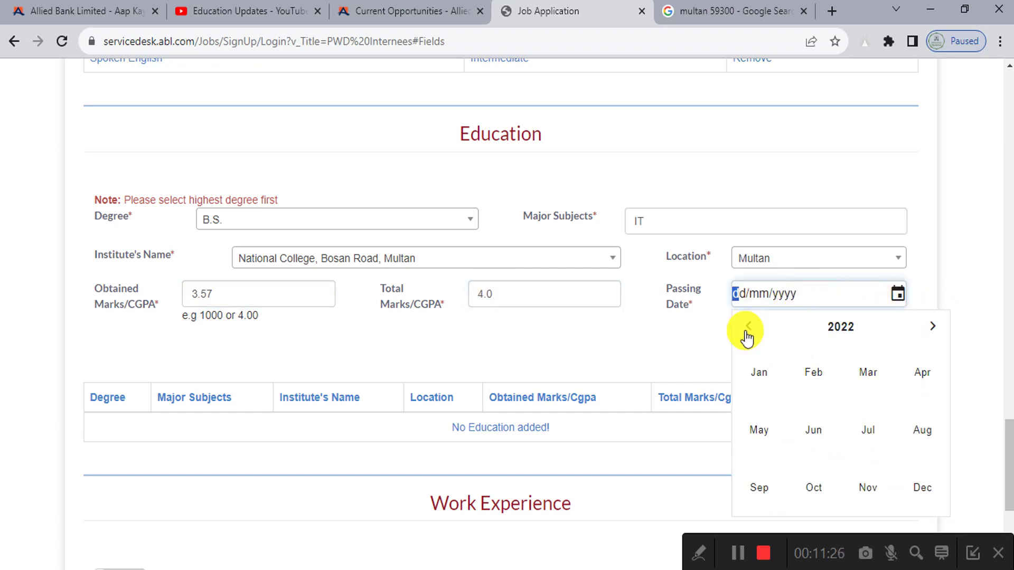
click(814, 375)
click(866, 389)
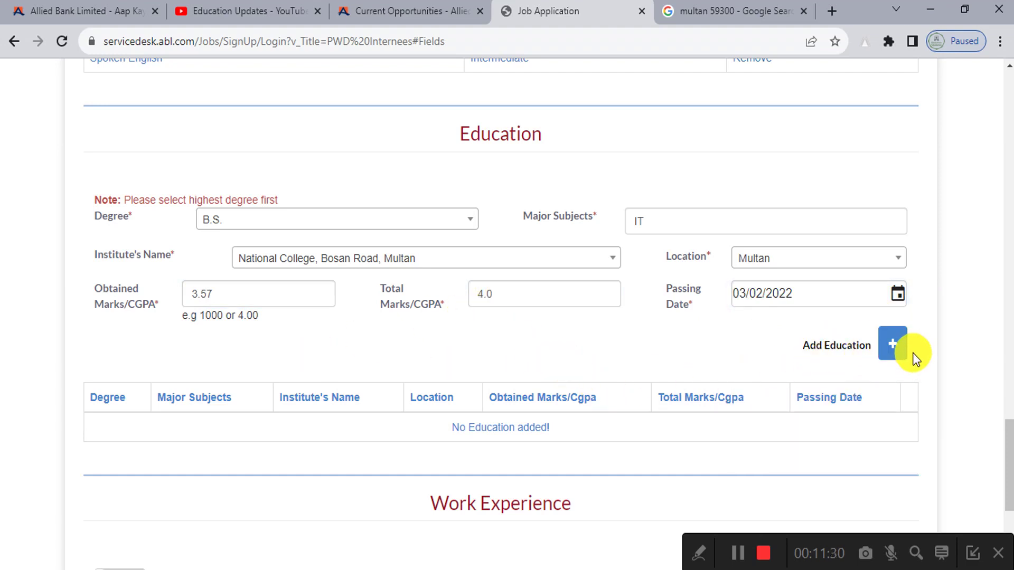
Step: Add the B.S. record to the Education table
click(895, 346)
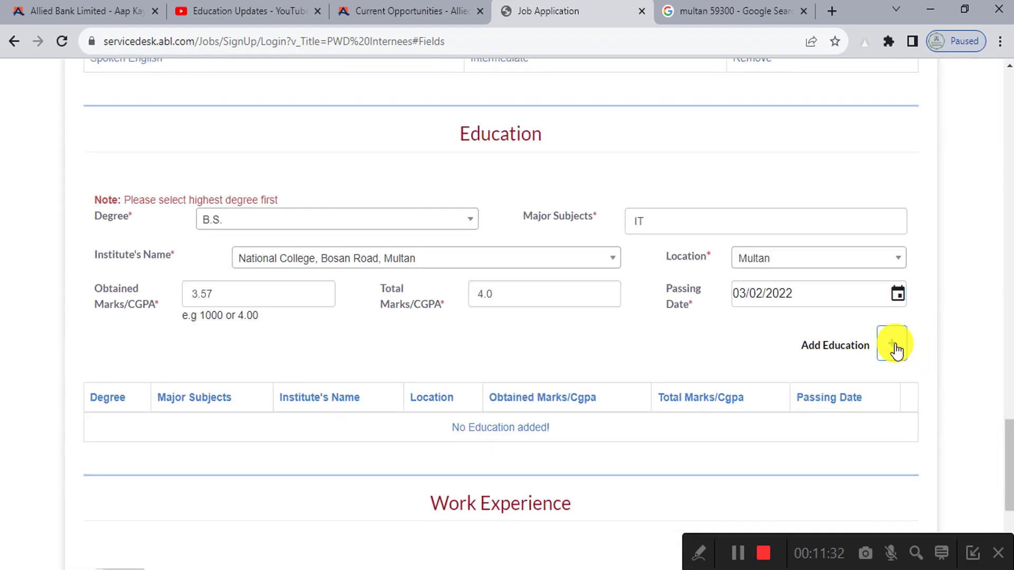
click(895, 346)
scroll(89, 387, down, 2)
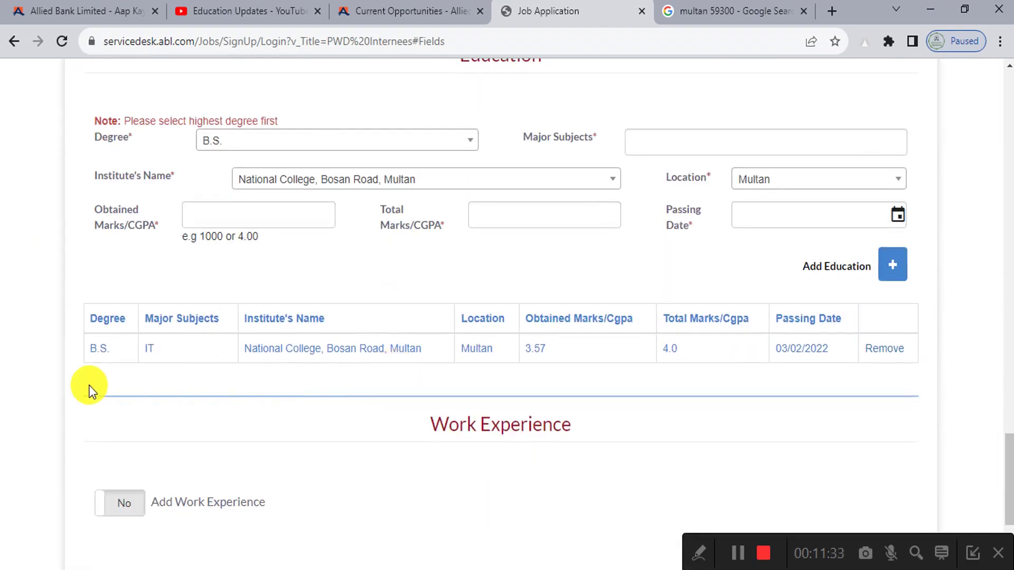
scroll(78, 386, up, 5)
scroll(78, 386, down, 5)
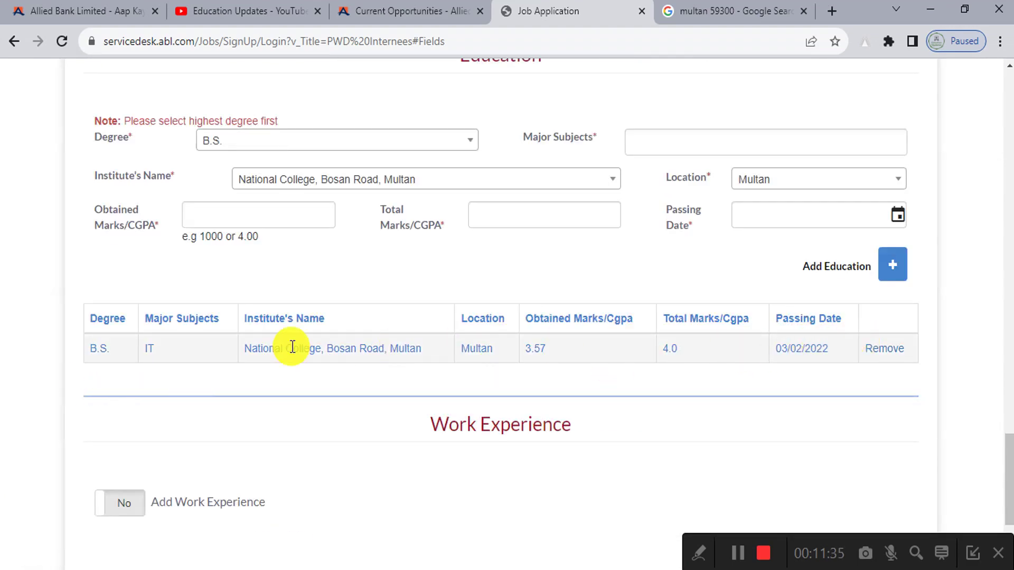
scroll(118, 354, up, 3)
Step: Check that B.S. remains selected as the degree, then scroll down to Work Experience
click(235, 307)
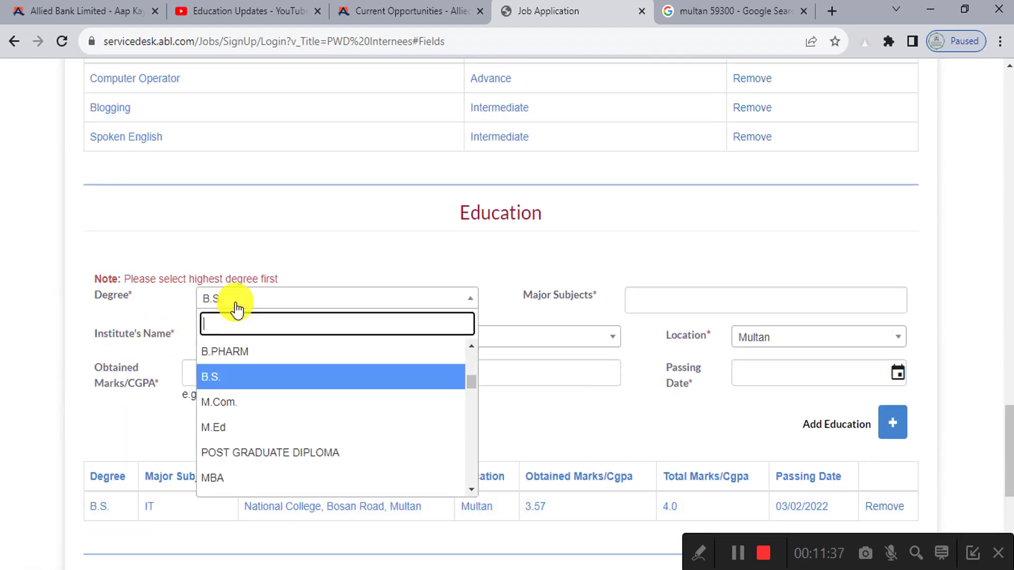
scroll(236, 309, down, 1)
scroll(238, 312, down, 5)
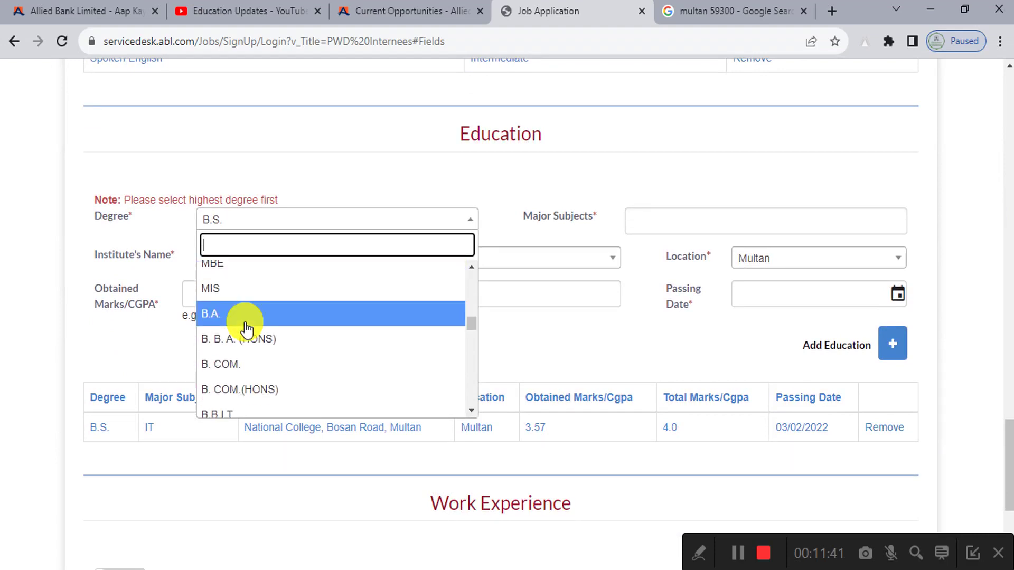
scroll(247, 328, up, 5)
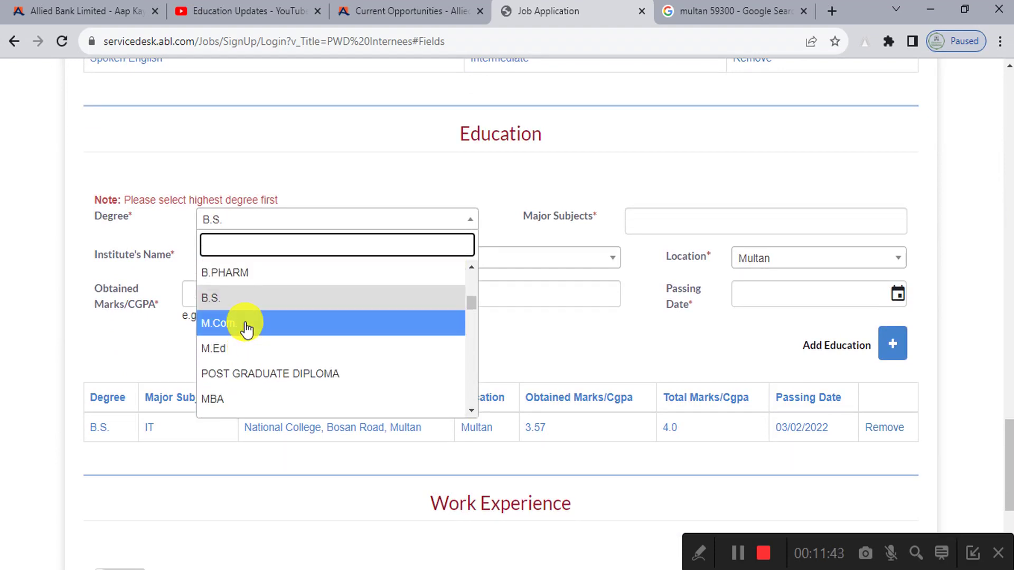
scroll(247, 328, up, 5)
scroll(471, 343, down, 2)
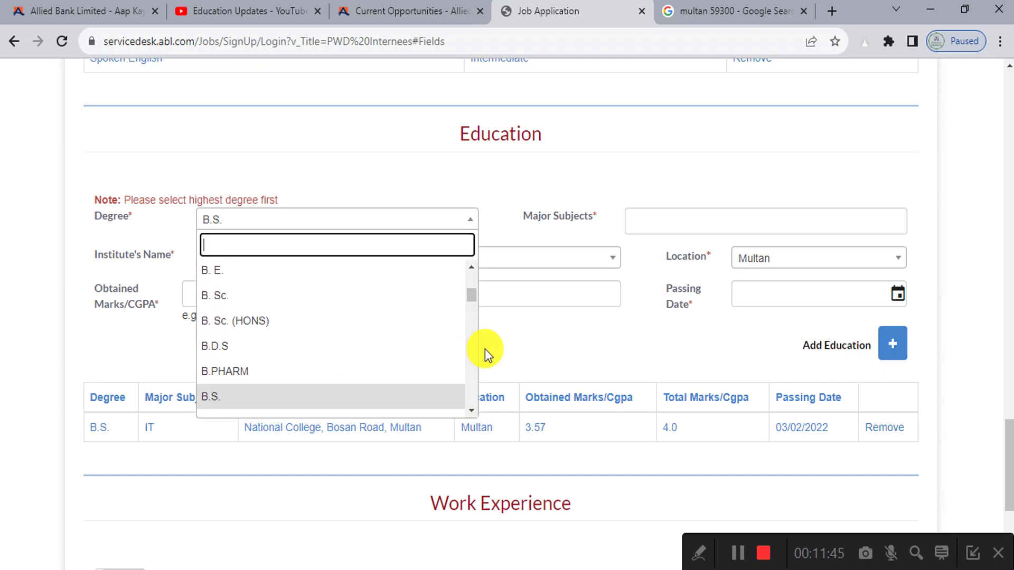
click(509, 350)
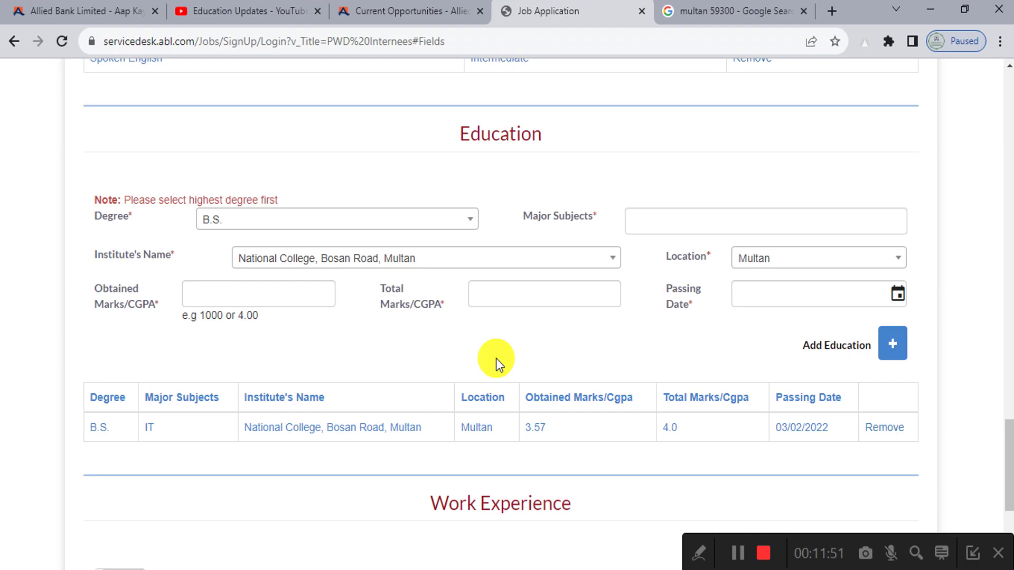
scroll(496, 358, down, 2)
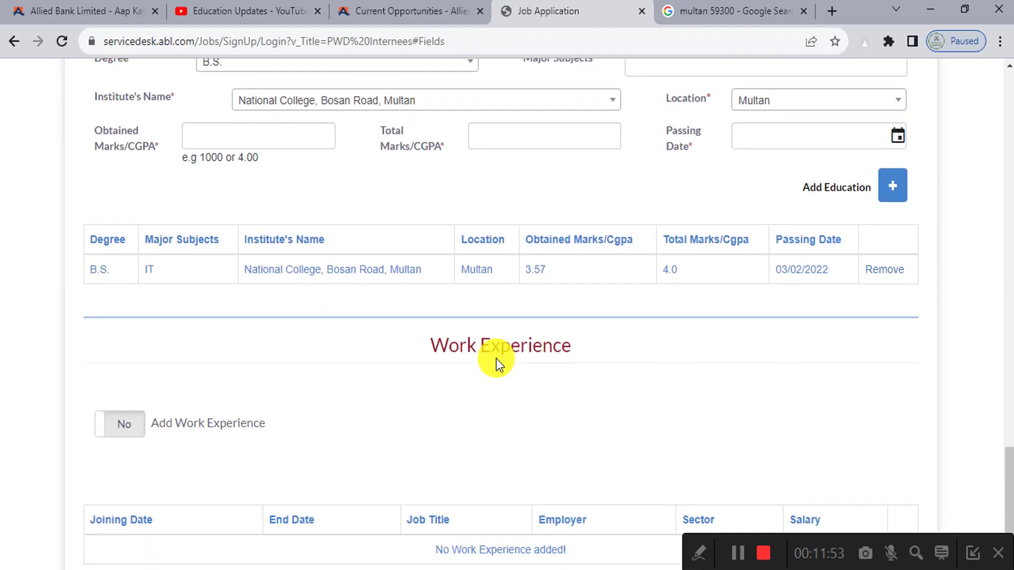
scroll(496, 358, down, 3)
scroll(496, 359, down, 1)
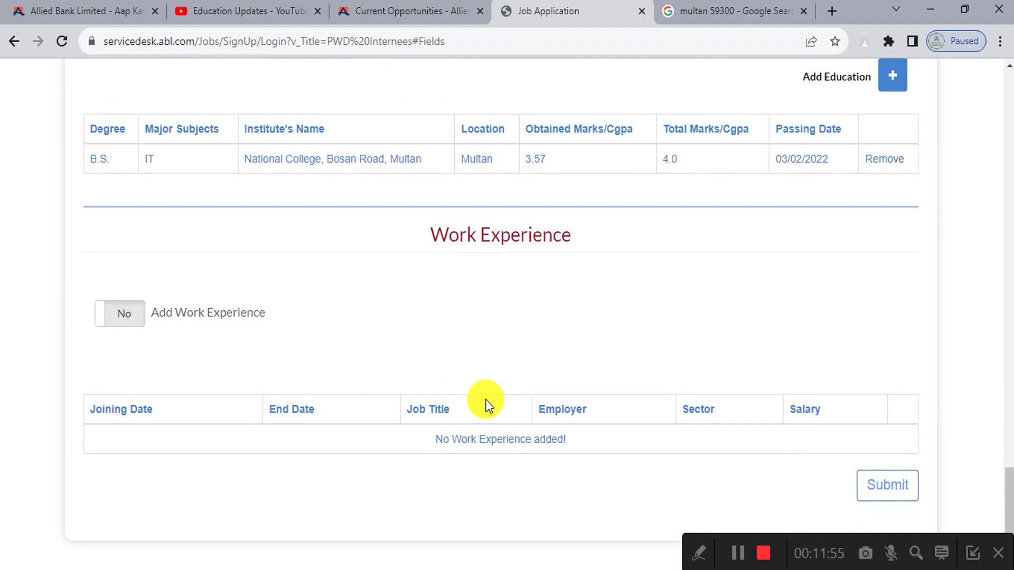
scroll(342, 402, up, 7)
scroll(342, 399, down, 7)
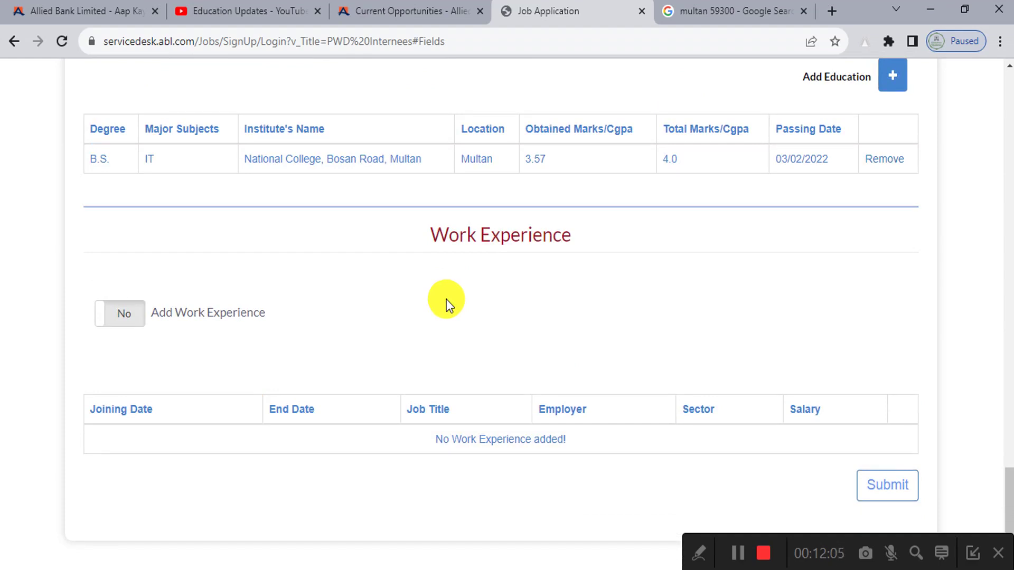
Step: Turn on work experience and set the joining date to 04/02/2022
click(127, 314)
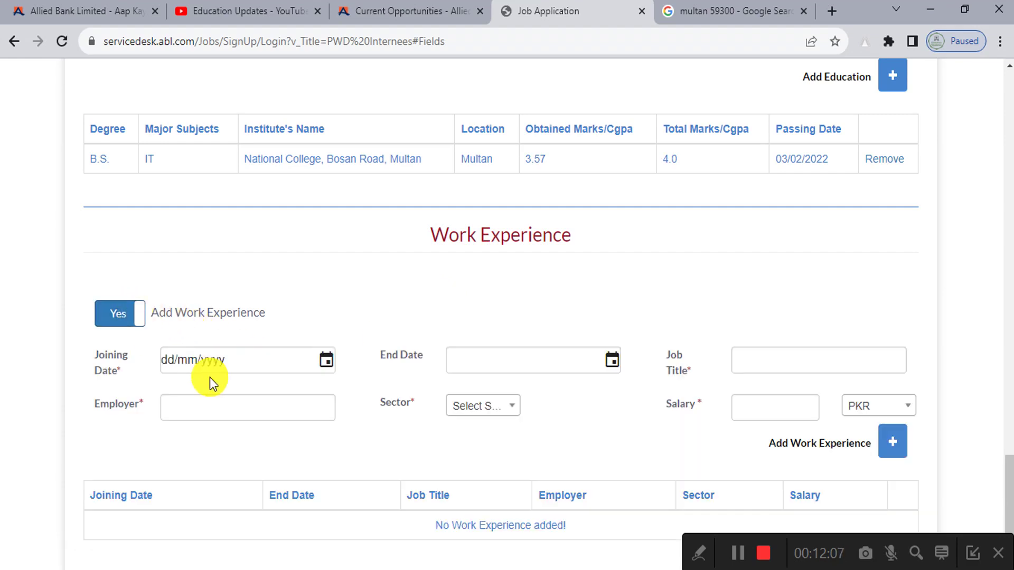
scroll(213, 379, down, 1)
click(325, 282)
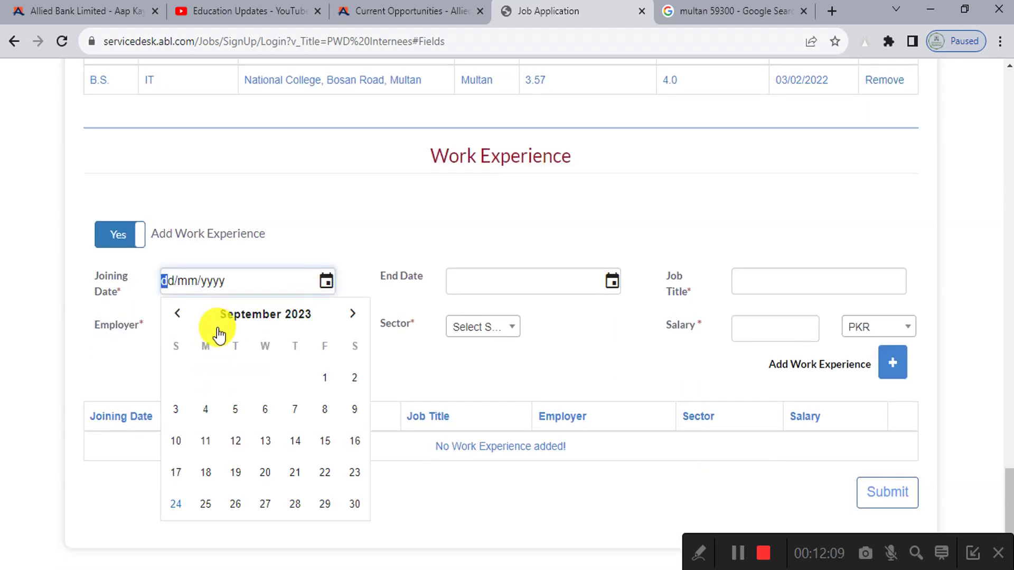
click(217, 316)
click(180, 317)
click(235, 361)
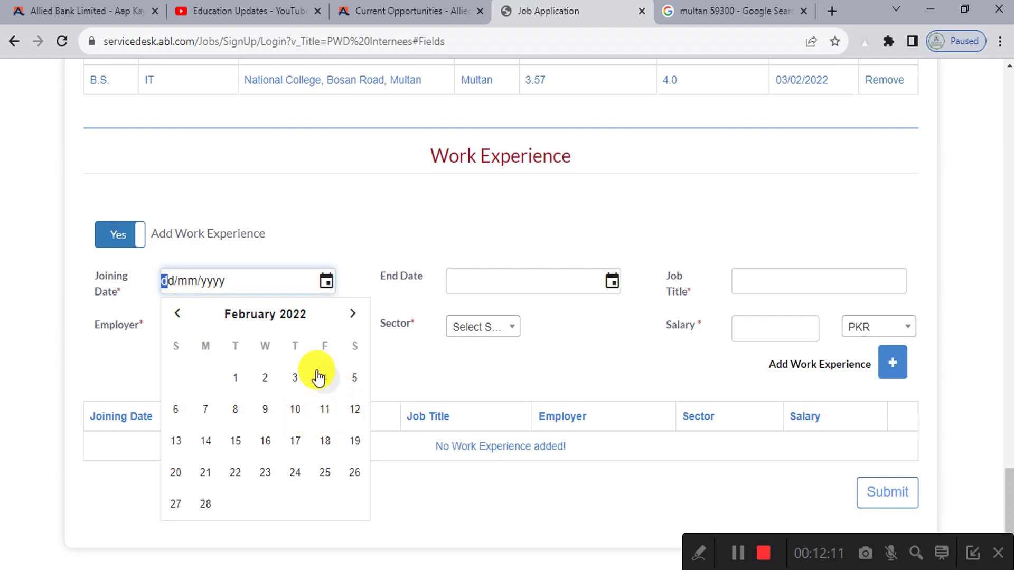
click(321, 376)
Step: Set the end date to 24/09/2023 and the job title to 'Data Entry Operator'
click(612, 281)
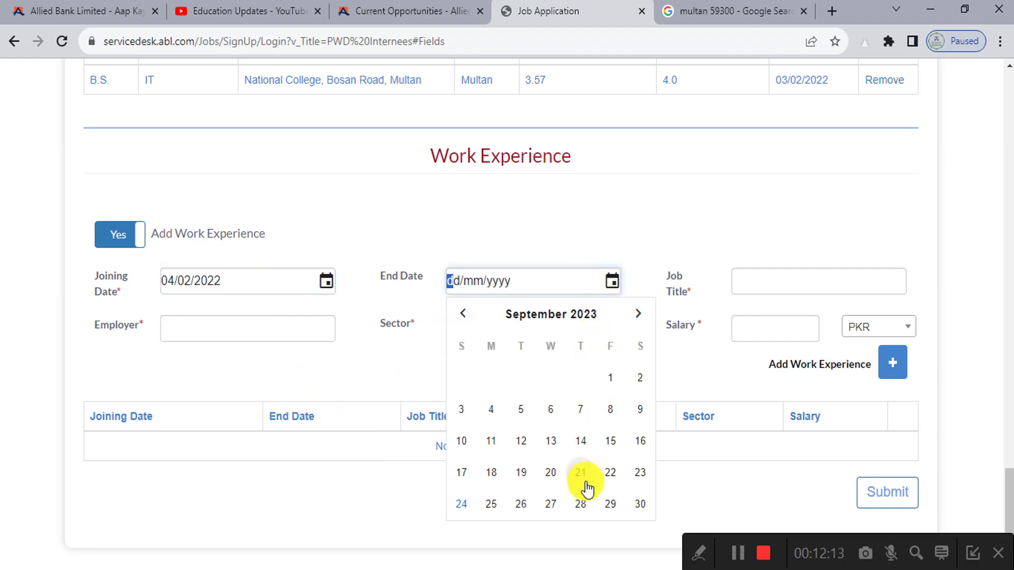
click(462, 502)
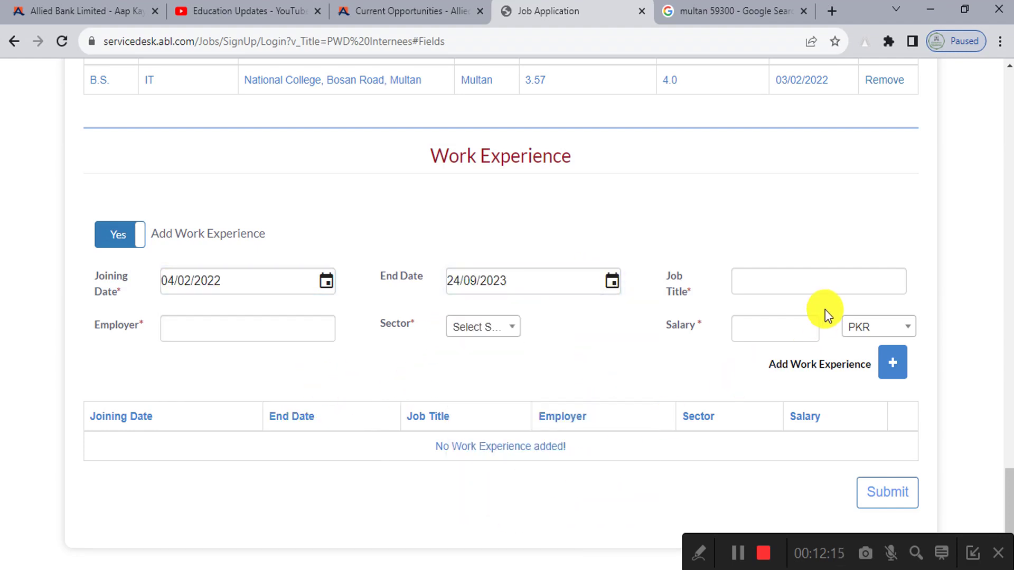
click(887, 283)
text(Da)
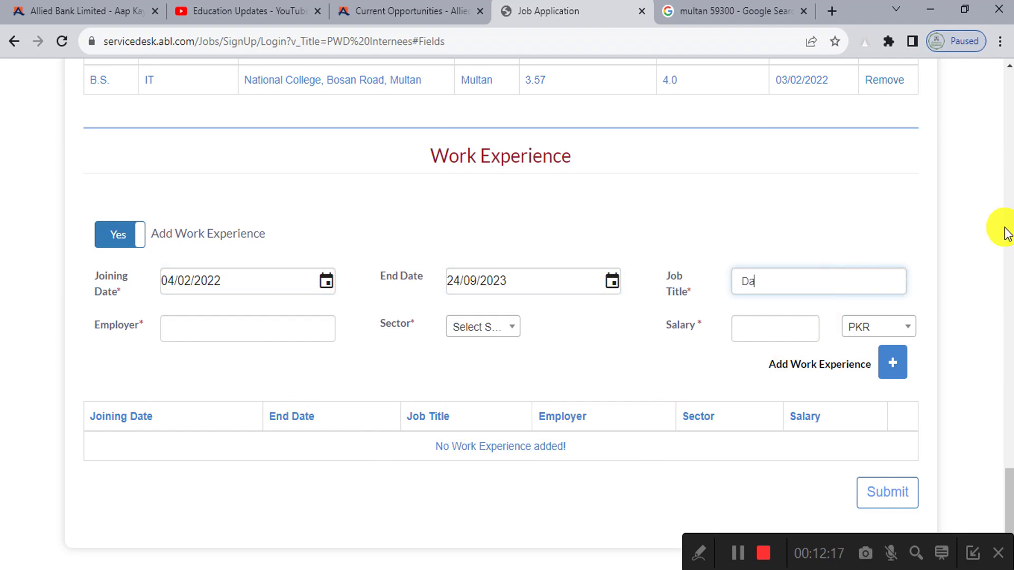
text(ta Entry Operator)
Step: Enter 'Private' as employer and choose the Education/Training sector
click(165, 332)
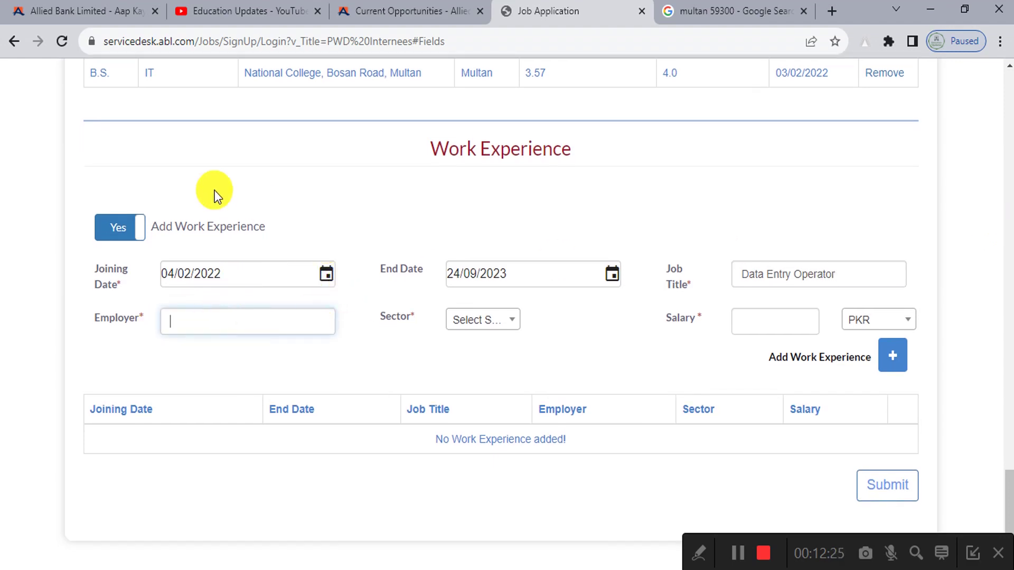
text(Private)
click(499, 321)
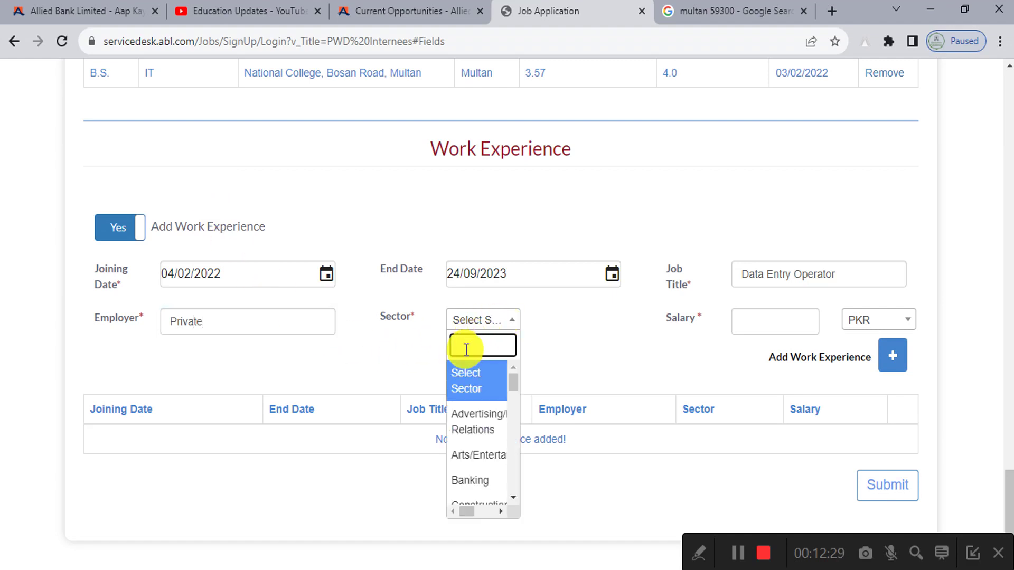
text(edu)
click(494, 370)
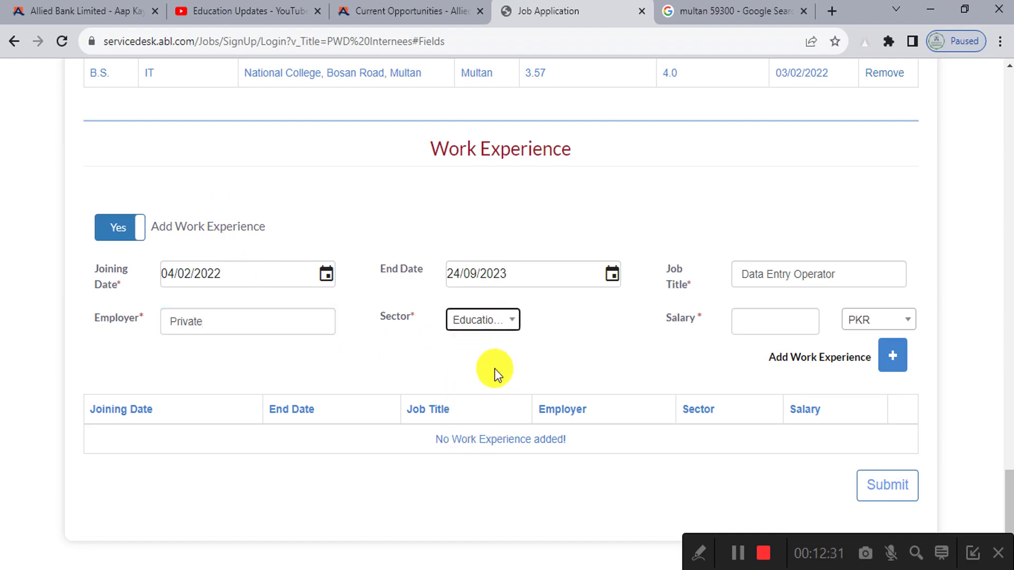
Step: Enter a 15000 PKR salary and add the experience entry to the table
click(762, 332)
text(15)
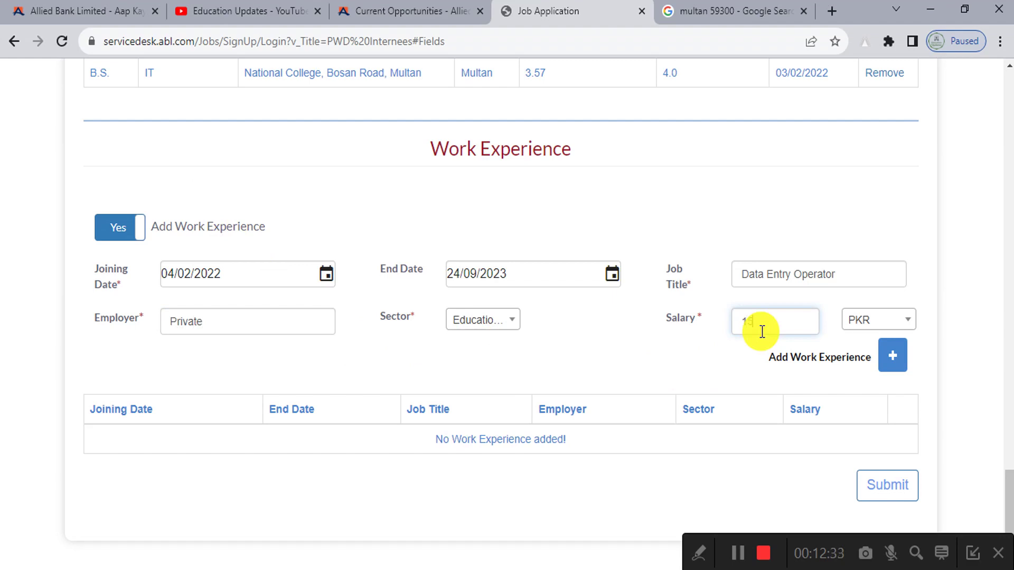
text(000)
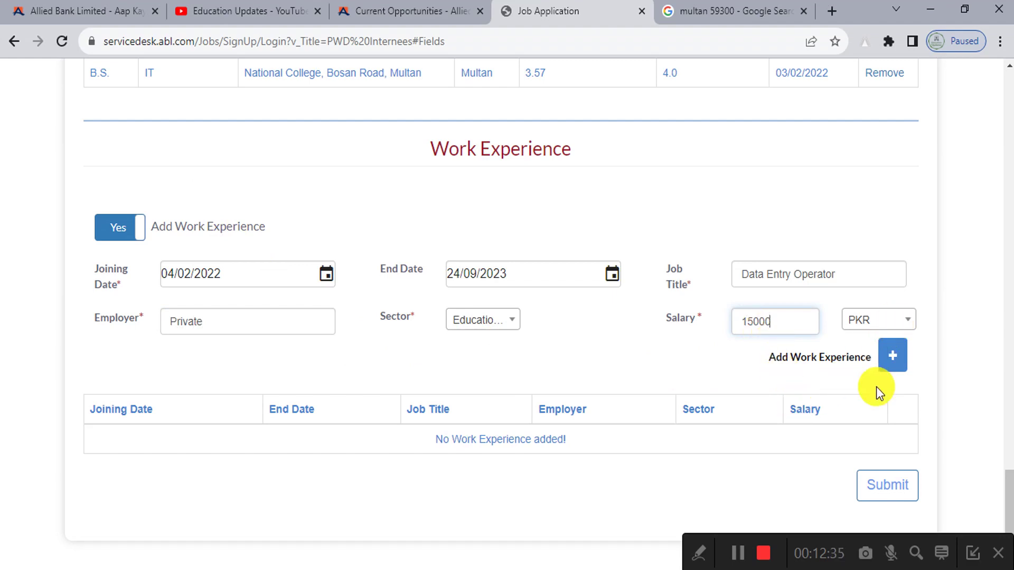
click(892, 355)
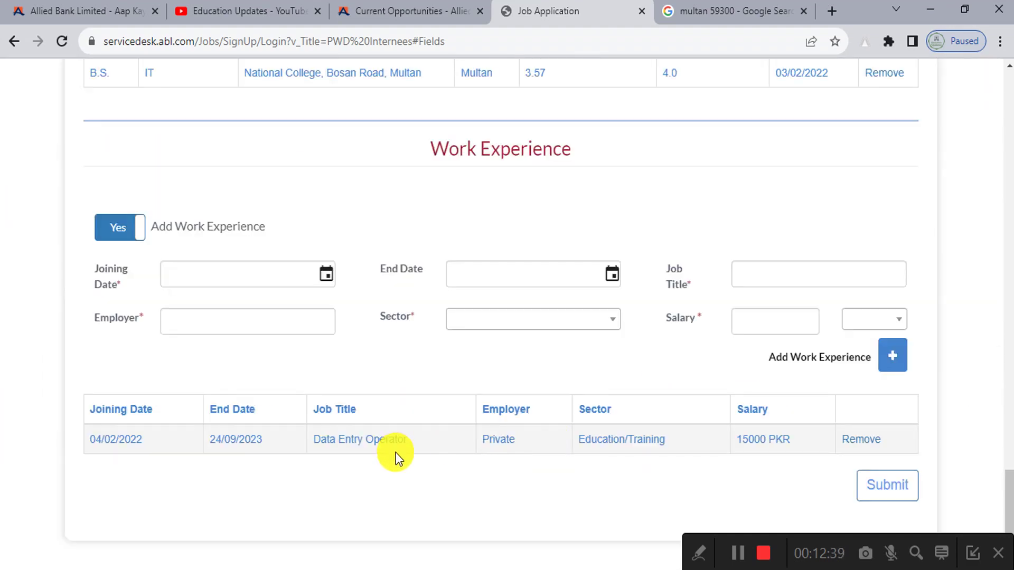
Step: Try submitting the application, which raises a missing personal-information warning
scroll(178, 290, up, 5)
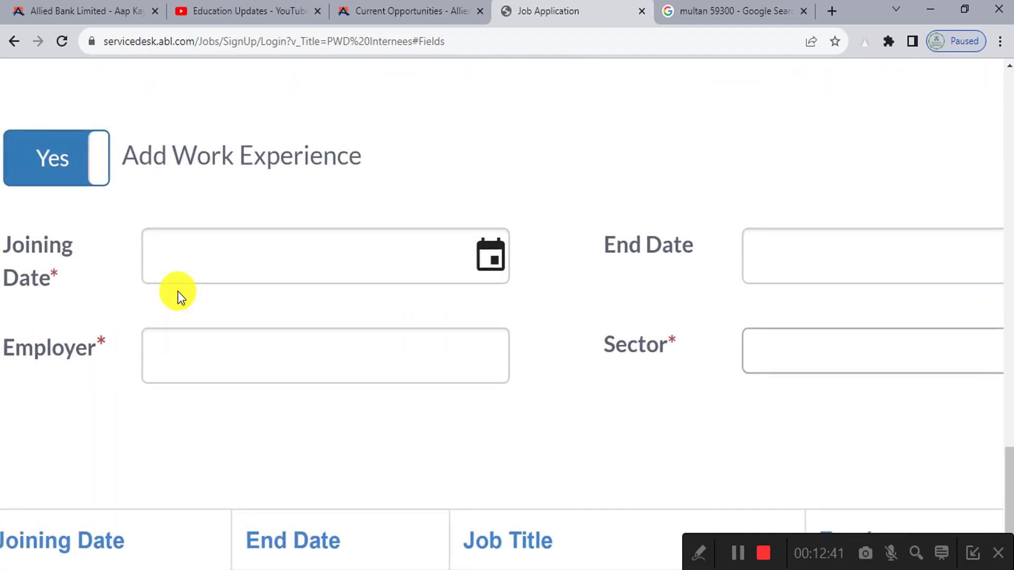
scroll(177, 290, down, 5)
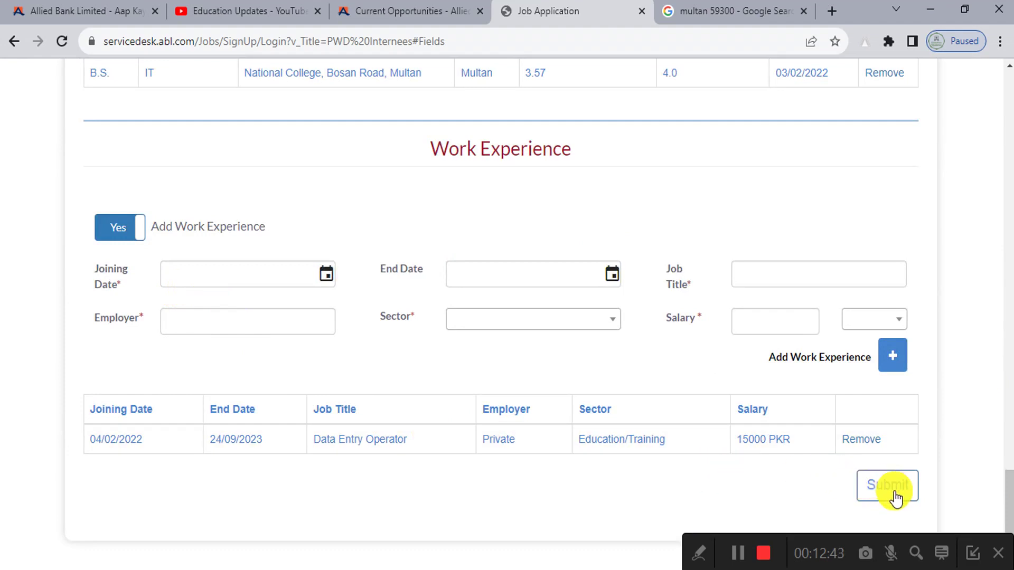
scroll(896, 498, up, 5)
click(701, 560)
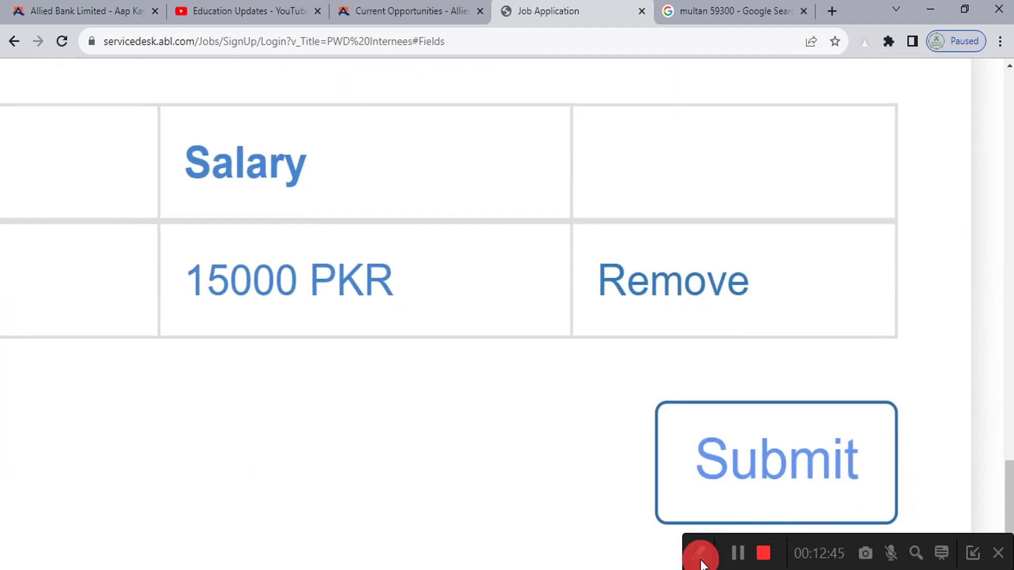
click(532, 553)
mouse_move(649, 388)
mouse_down()
mouse_move(896, 518)
mouse_move(928, 519)
mouse_up()
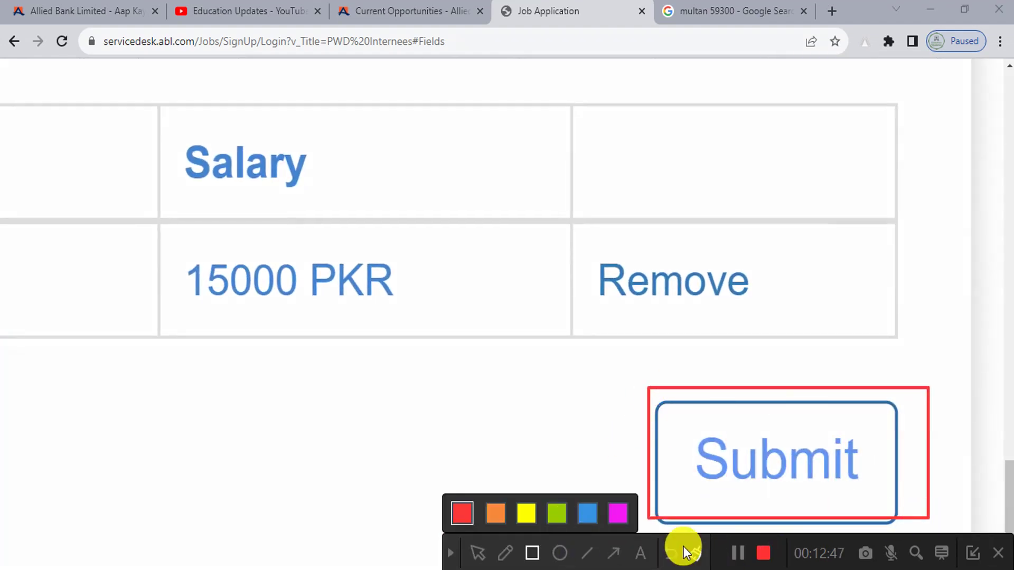
click(695, 553)
click(451, 553)
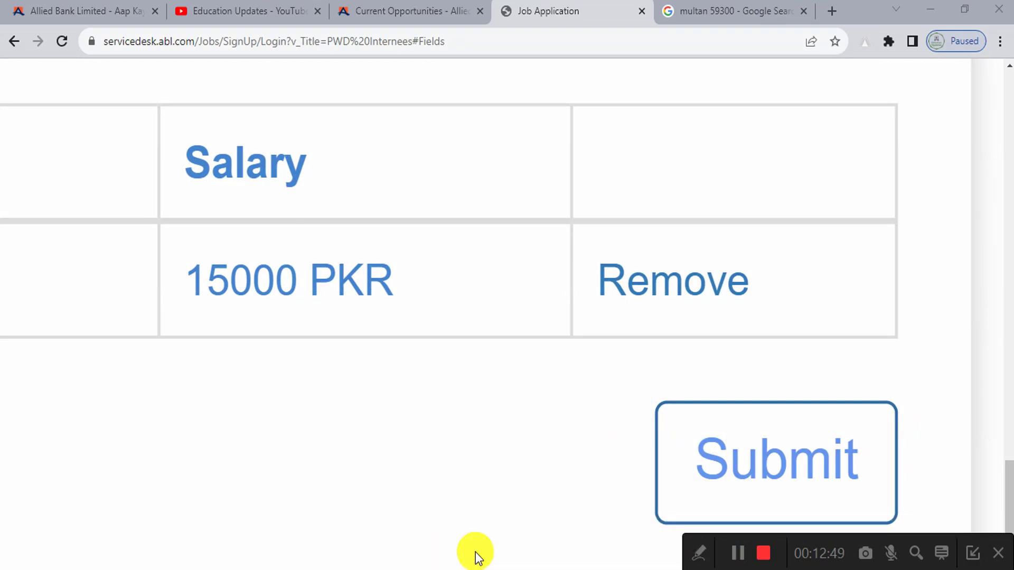
scroll(772, 441, down, 5)
click(890, 489)
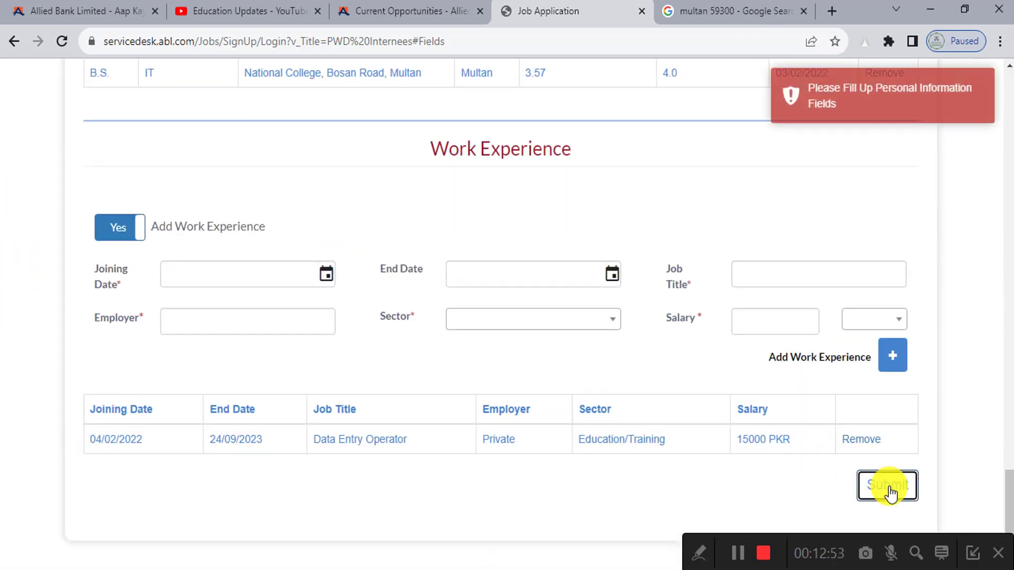
Step: Enter Pakistan as the nationality and return to the bottom of the form
scroll(771, 315, up, 20)
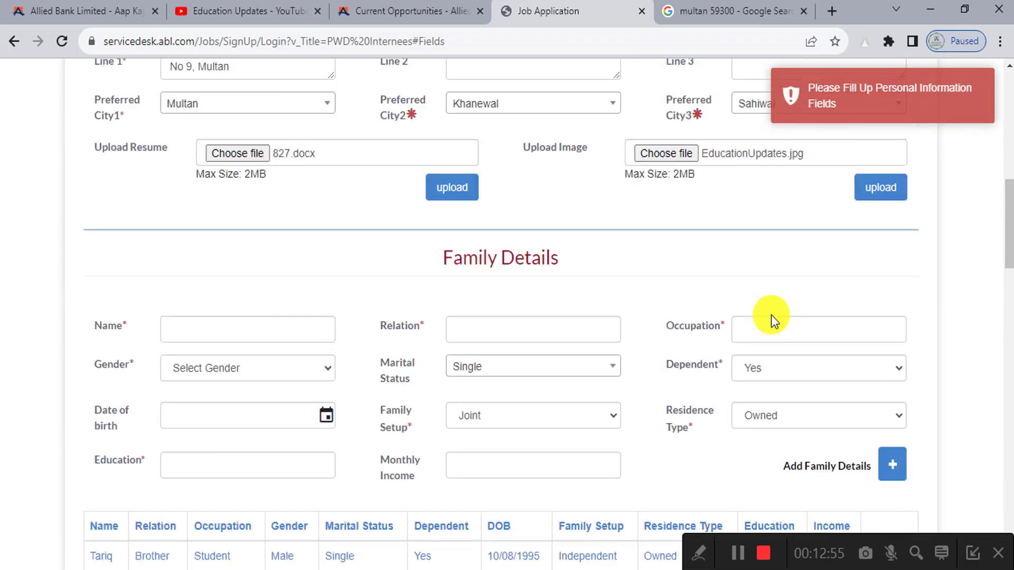
scroll(771, 315, up, 10)
scroll(771, 315, down, 2)
scroll(772, 315, up, 2)
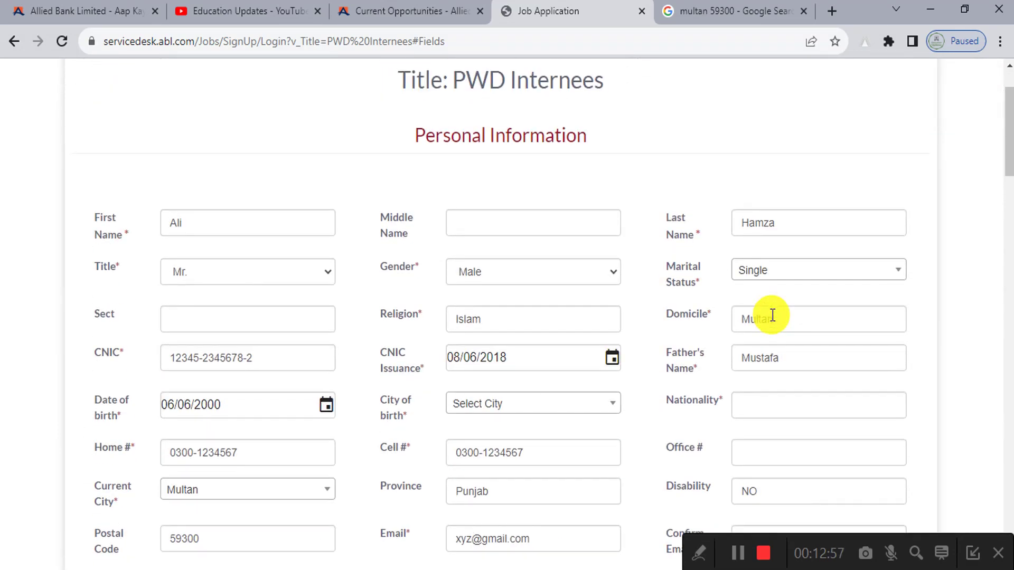
scroll(771, 316, down, 3)
click(759, 245)
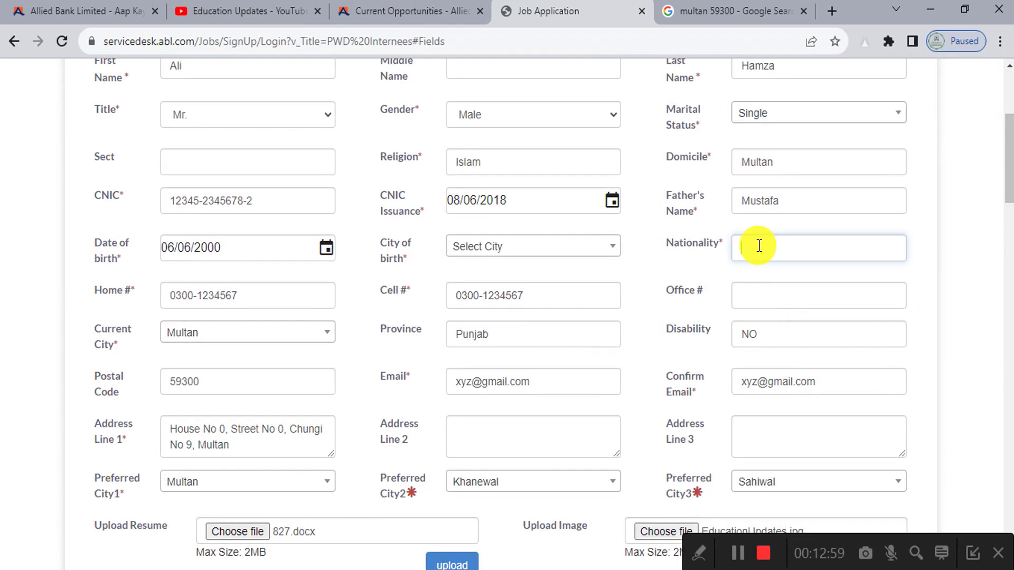
text(Pakistan)
scroll(434, 385, down, 3)
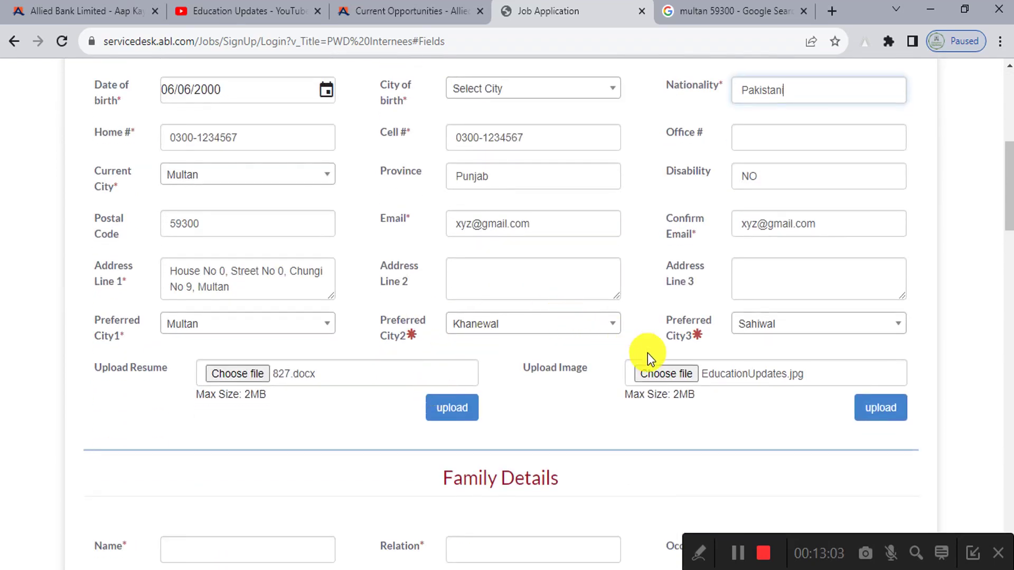
scroll(684, 366, down, 20)
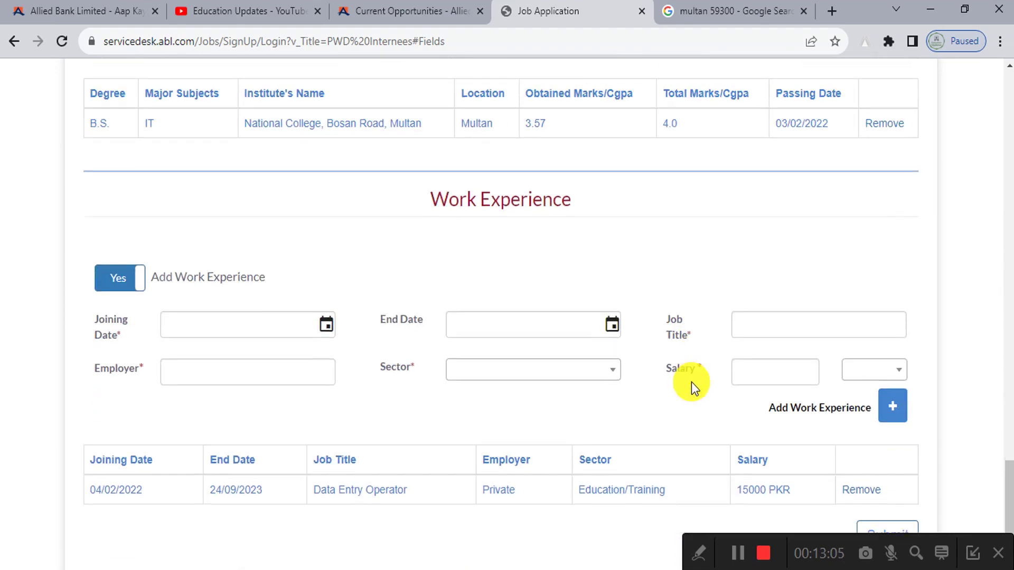
Step: Submit the PWD internship application and dismiss the Thank You success confirmation
click(905, 487)
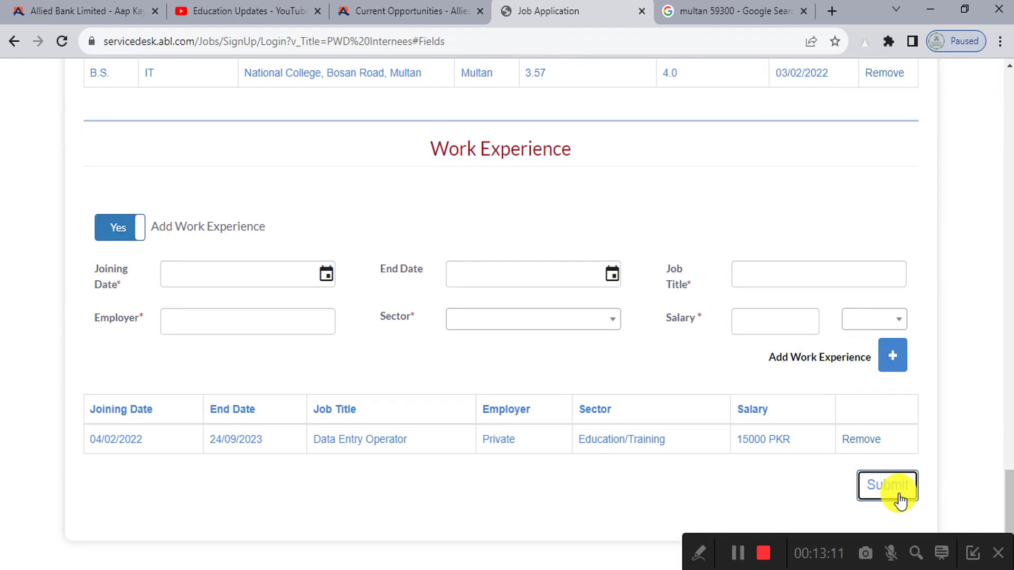
click(877, 482)
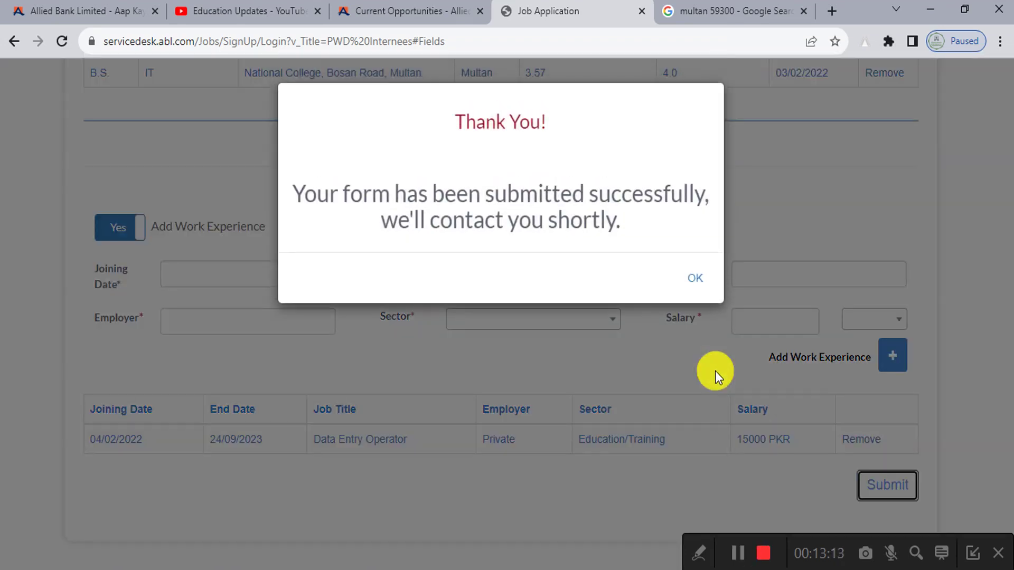
scroll(439, 117, up, 5)
scroll(438, 117, down, 2)
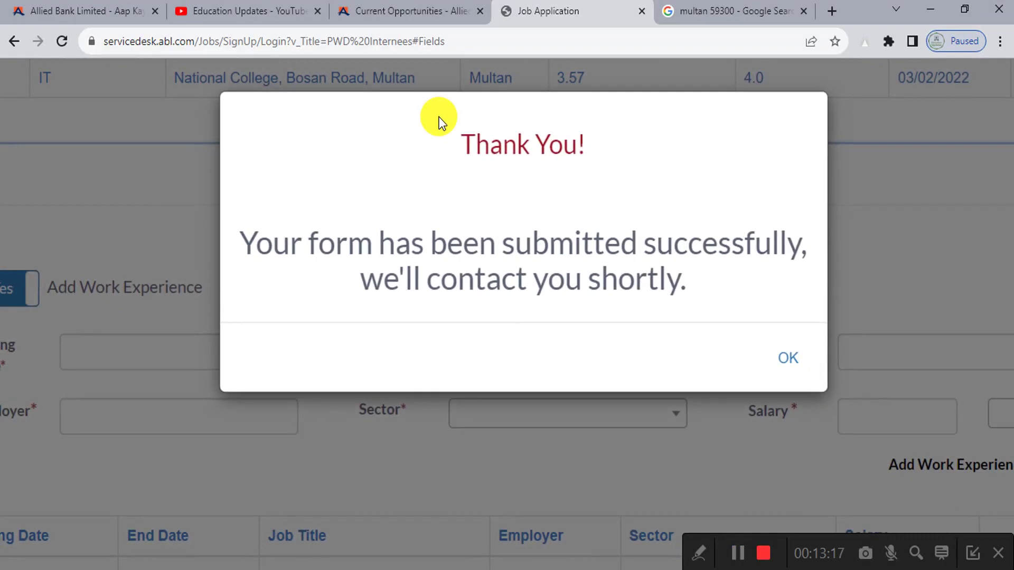
scroll(438, 118, down, 2)
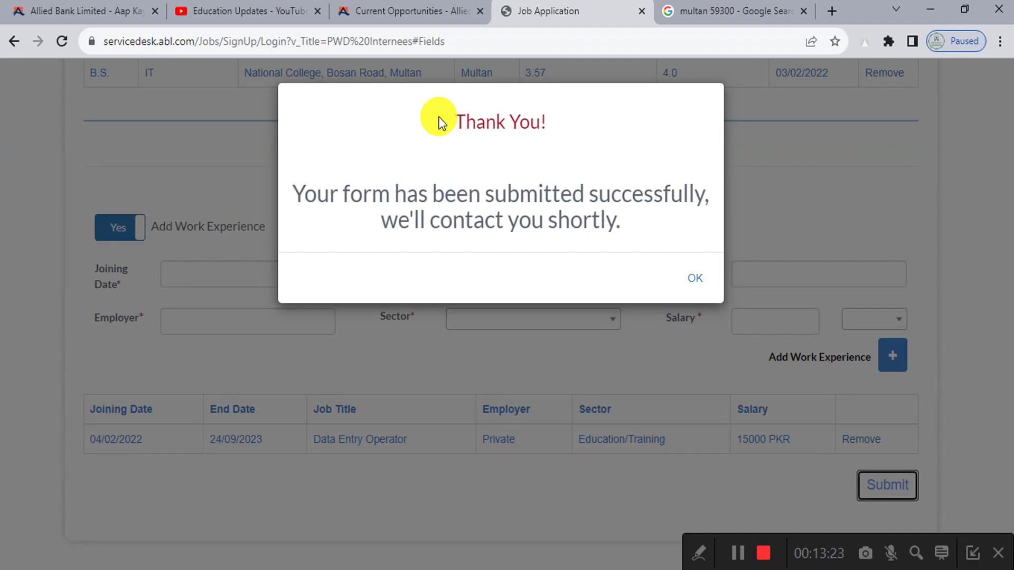
click(691, 280)
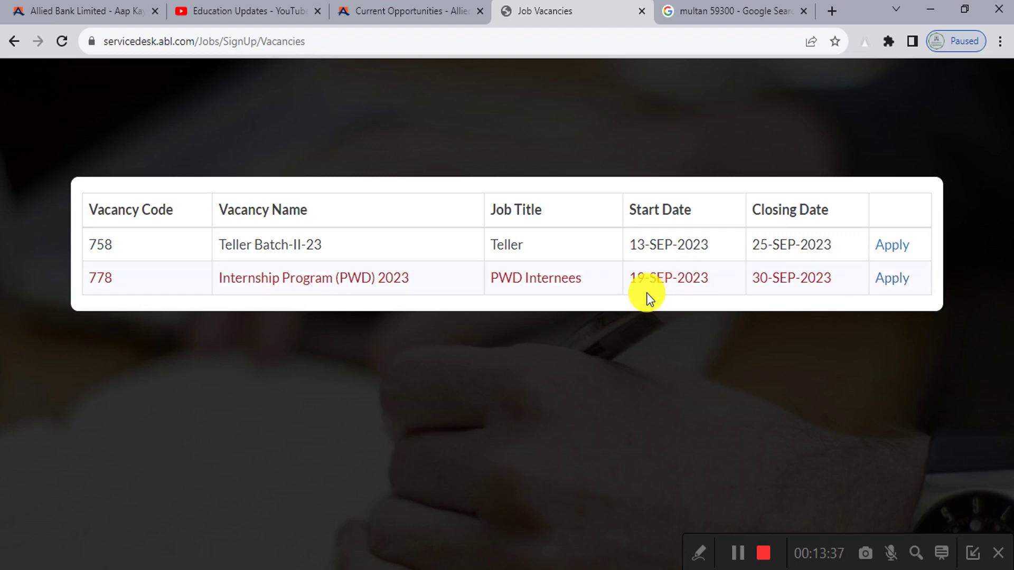
Step: Switch to the Education Updates YouTube tab and browse its latest videos
click(253, 14)
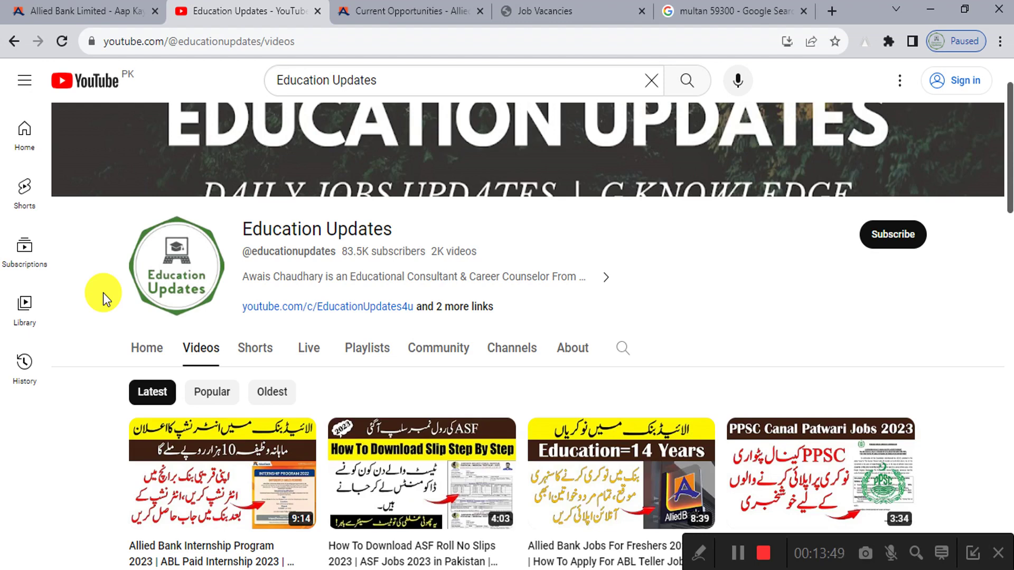
scroll(958, 232, up, 5)
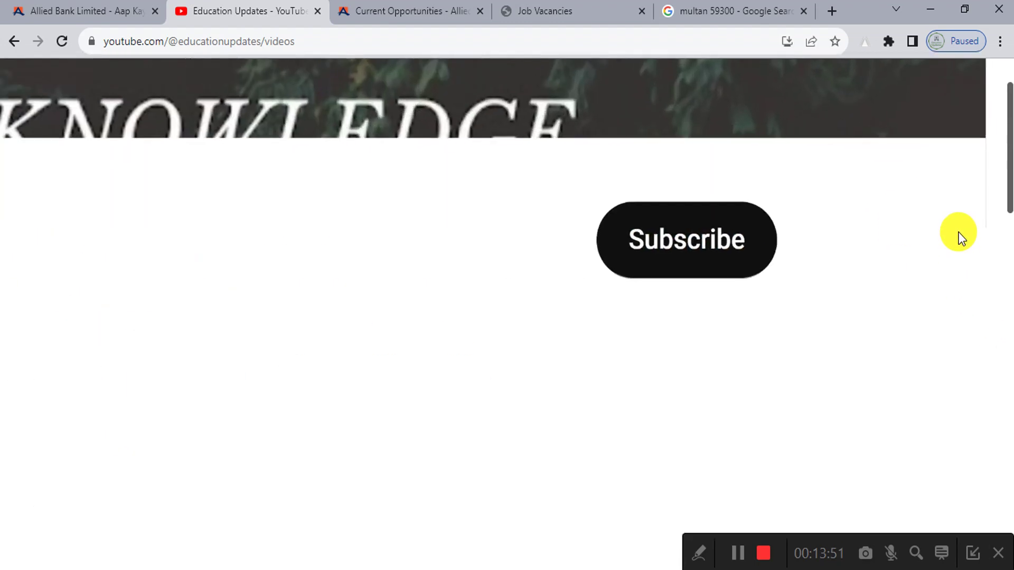
scroll(959, 233, down, 5)
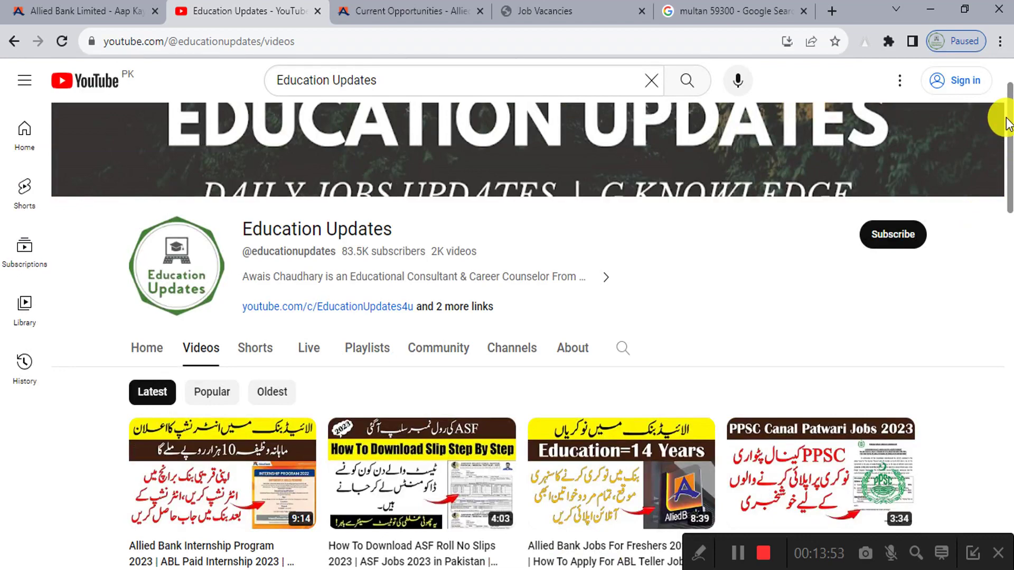
drag(1007, 122, 1002, 74)
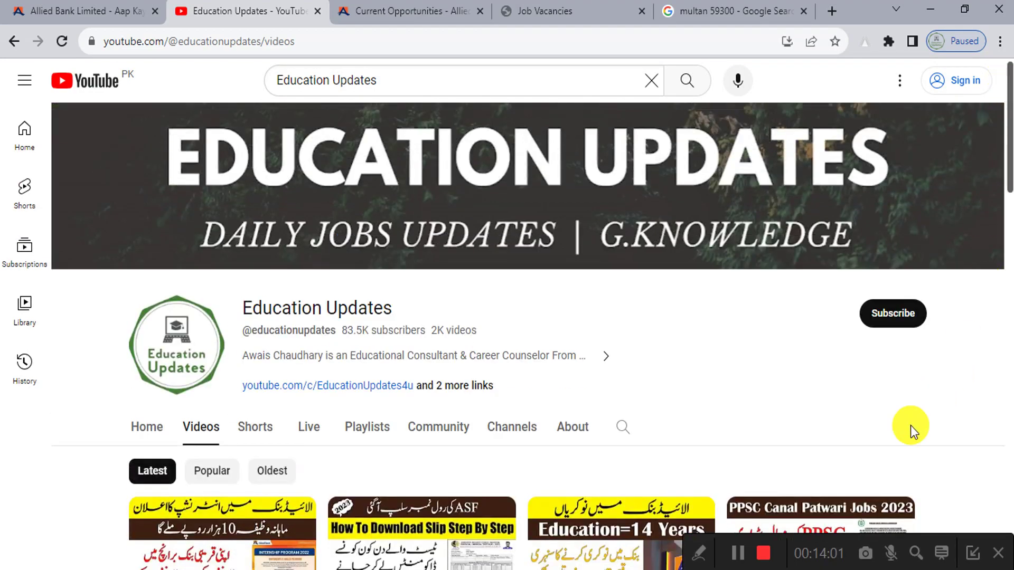